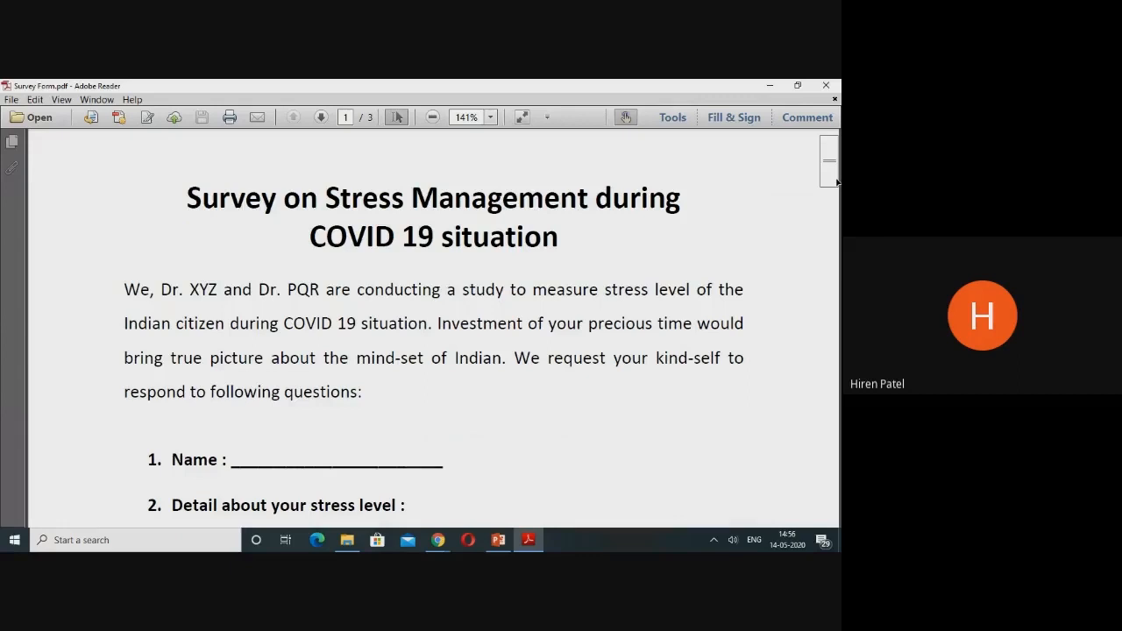
Read survey questions 1 and 2, then switch to PowerPoint and present the "10 Types of Scale" slide full screen for comparison.
left_click_drag(837, 181, 837, 222)
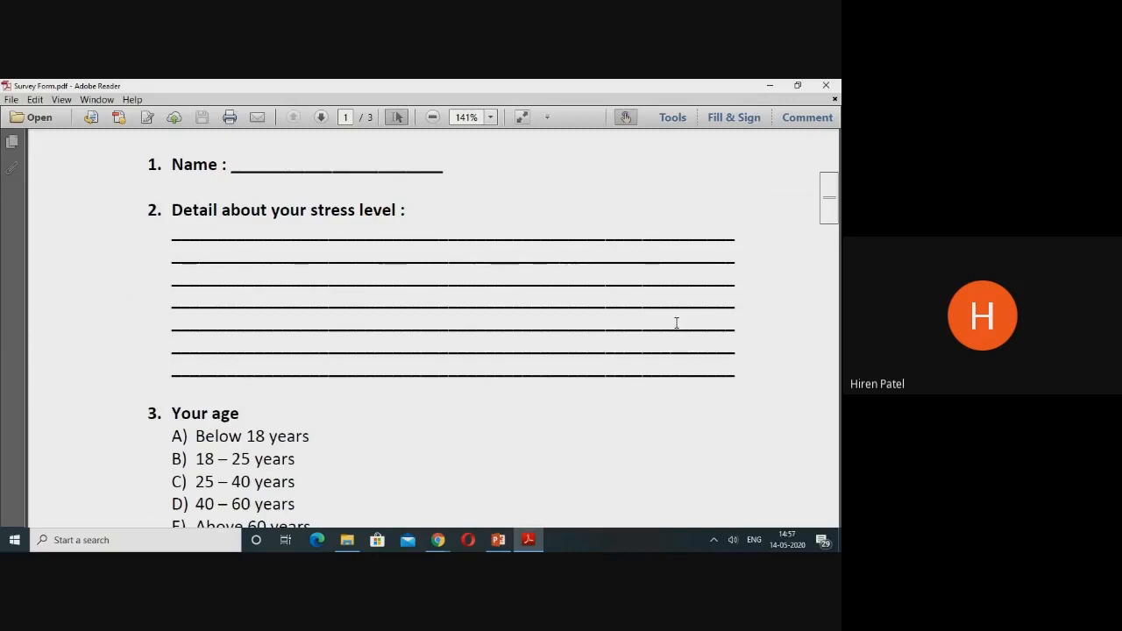
left_click(498, 541)
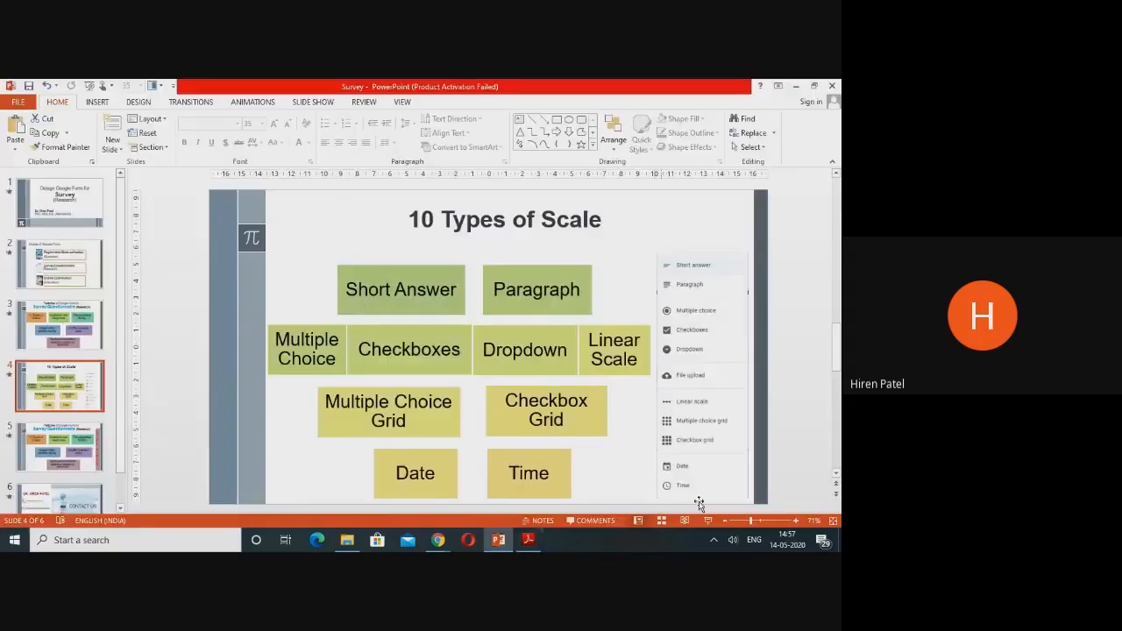
left_click(708, 521)
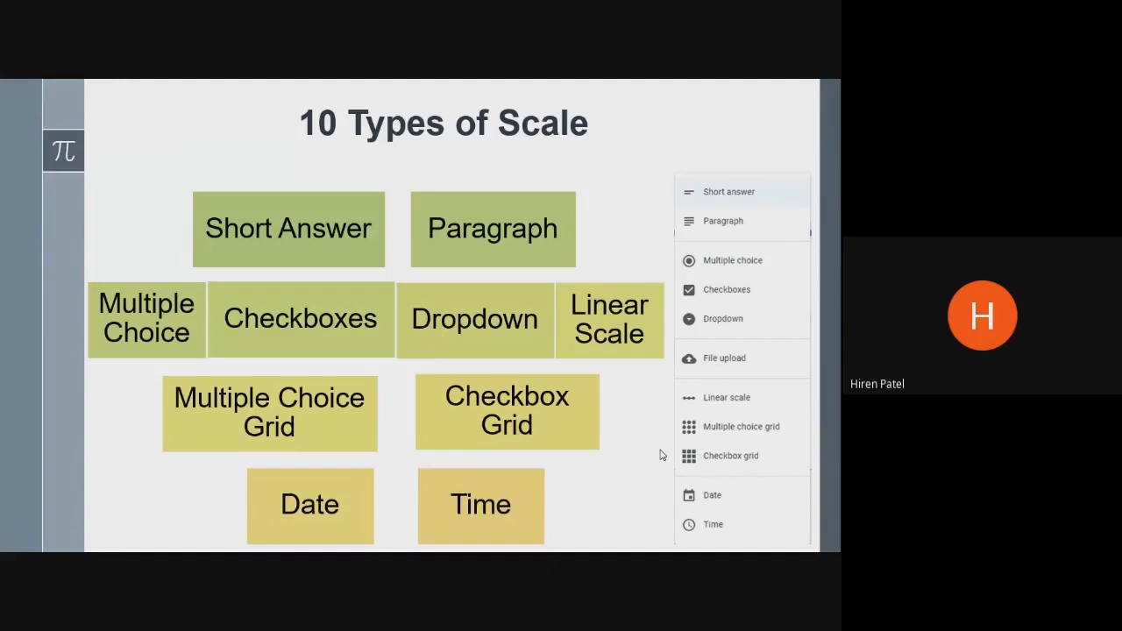
key("Escape")
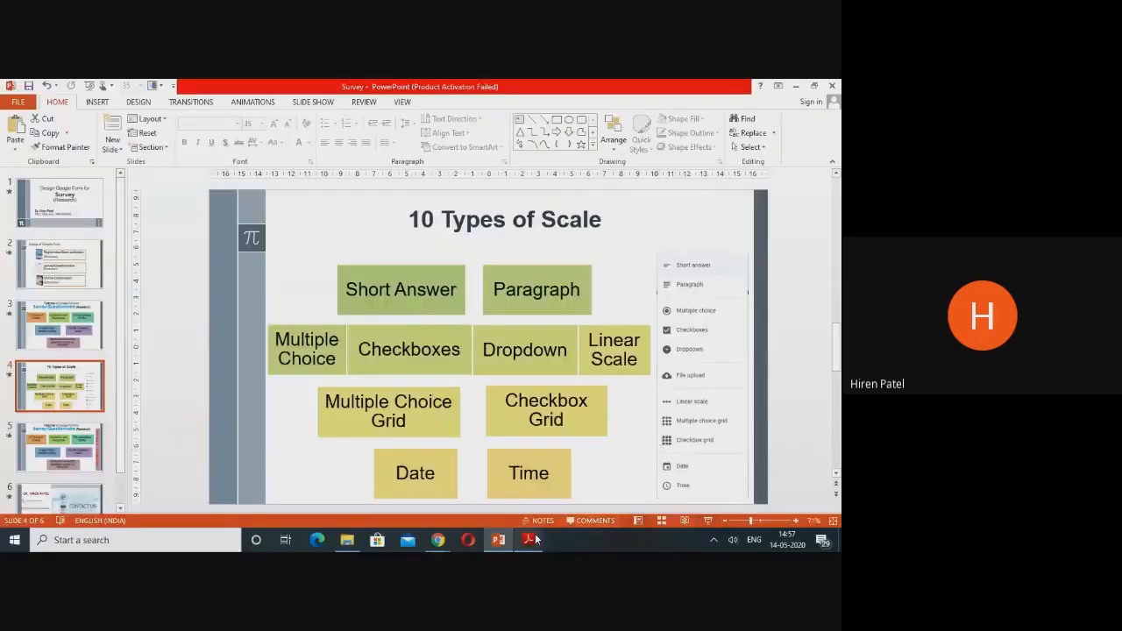
Switch to Survey Form.pdf in Adobe Reader and read the age, profession and stress-reason questions, 3 to 5.
left_click(527, 540)
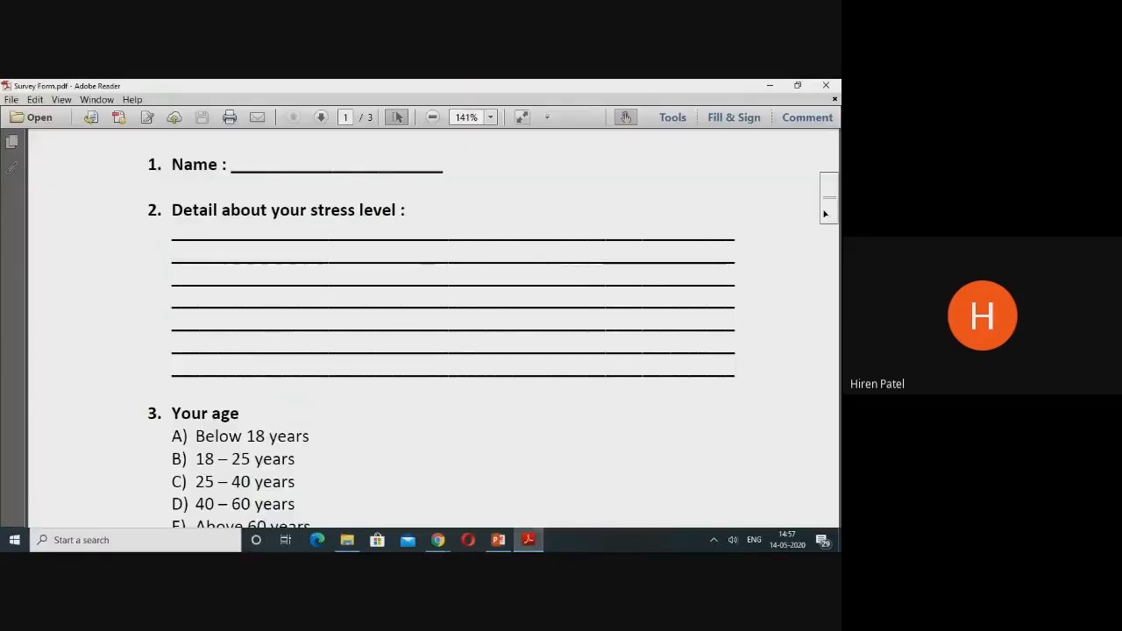
left_click_drag(828, 218, 833, 238)
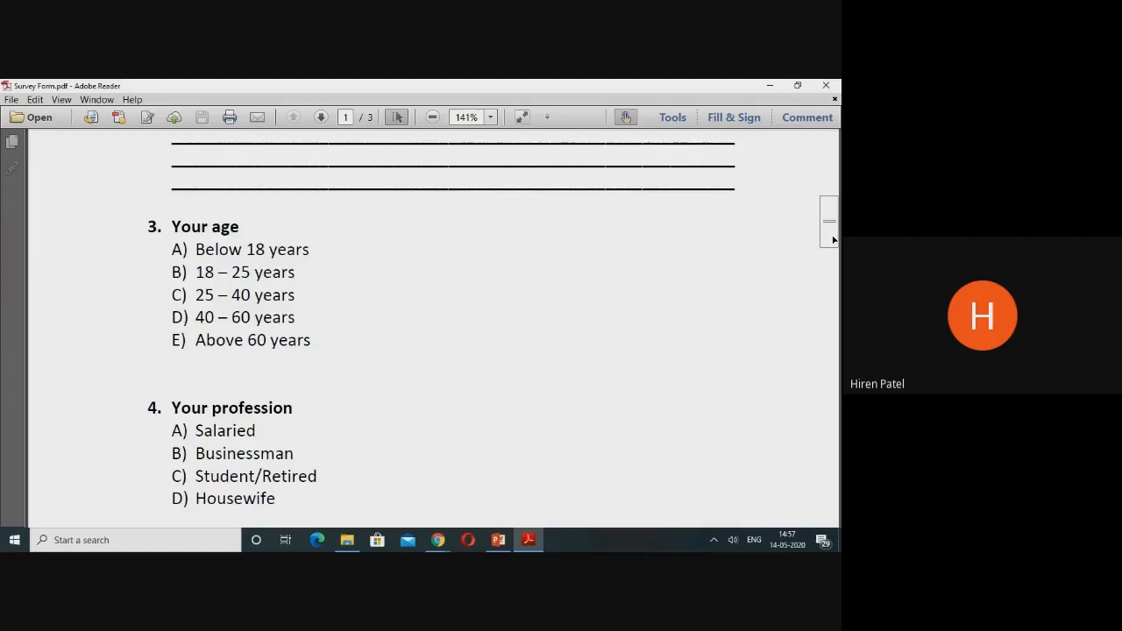
left_click_drag(832, 239, 835, 257)
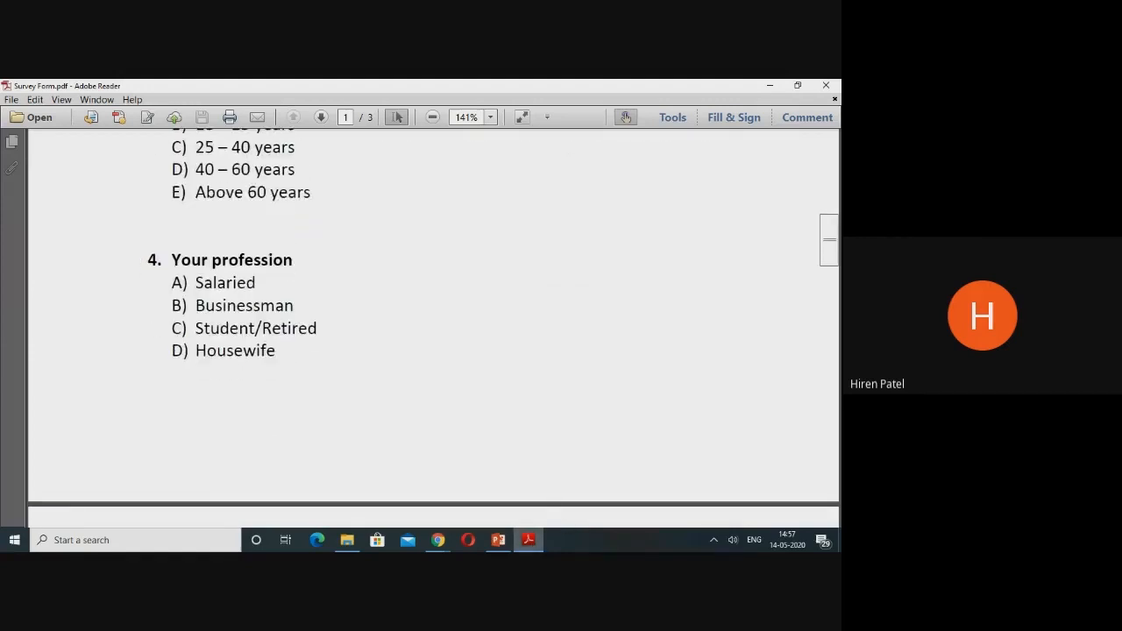
left_click(528, 540)
left_click(528, 540)
left_click_drag(836, 261, 838, 308)
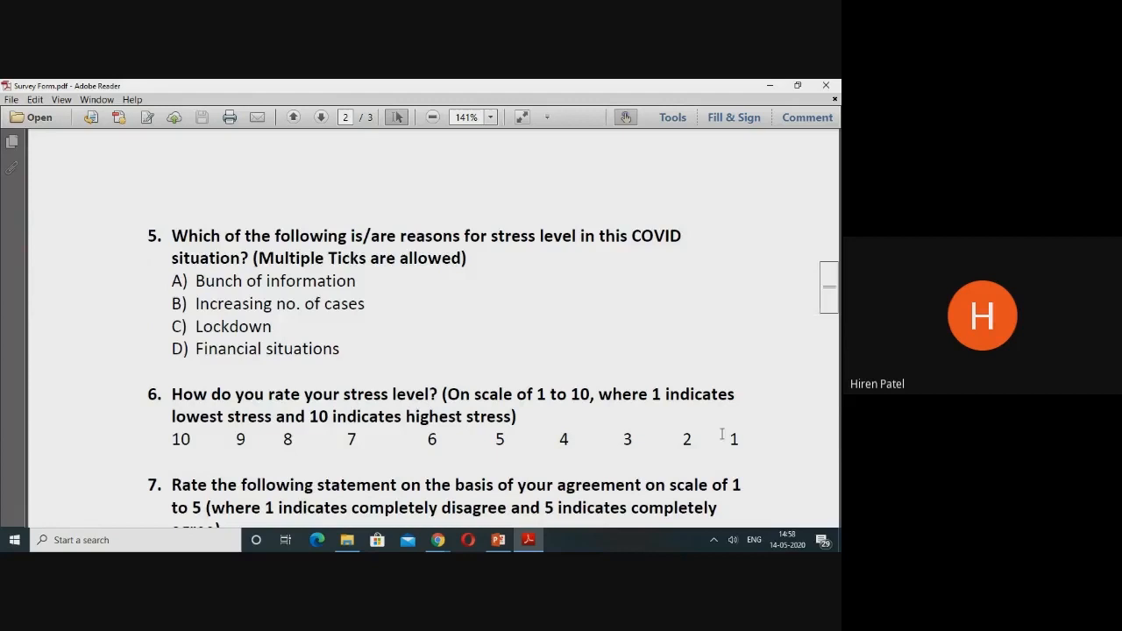
Switch to PowerPoint and view the "10 Types of Scale" slide full screen to match a scale to question 5.
mouse_move(537, 547)
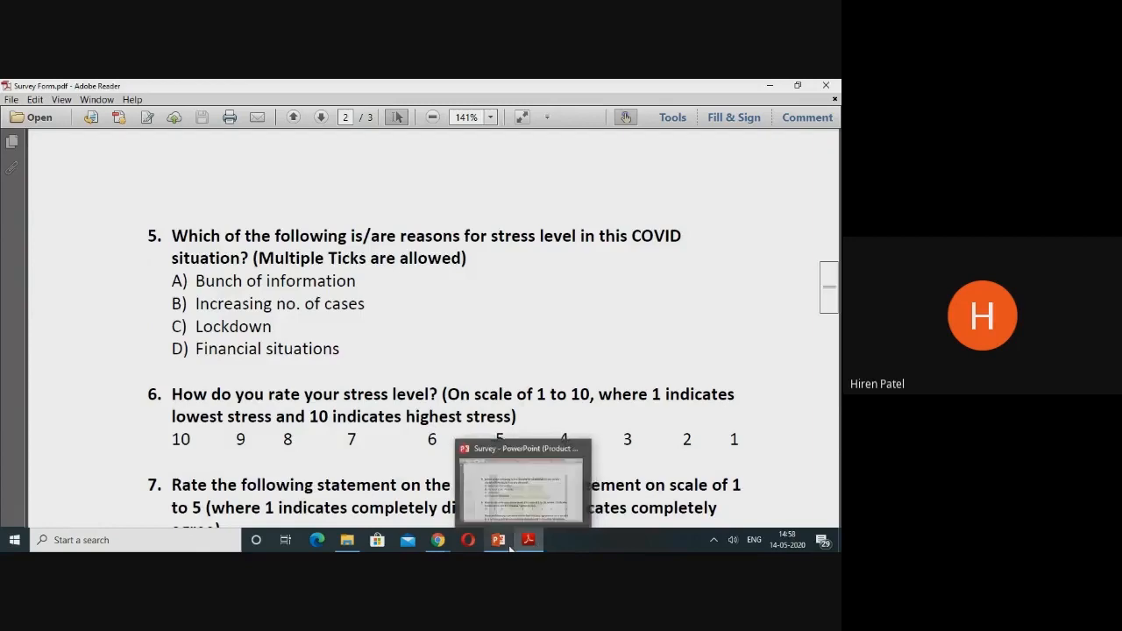
left_click(498, 539)
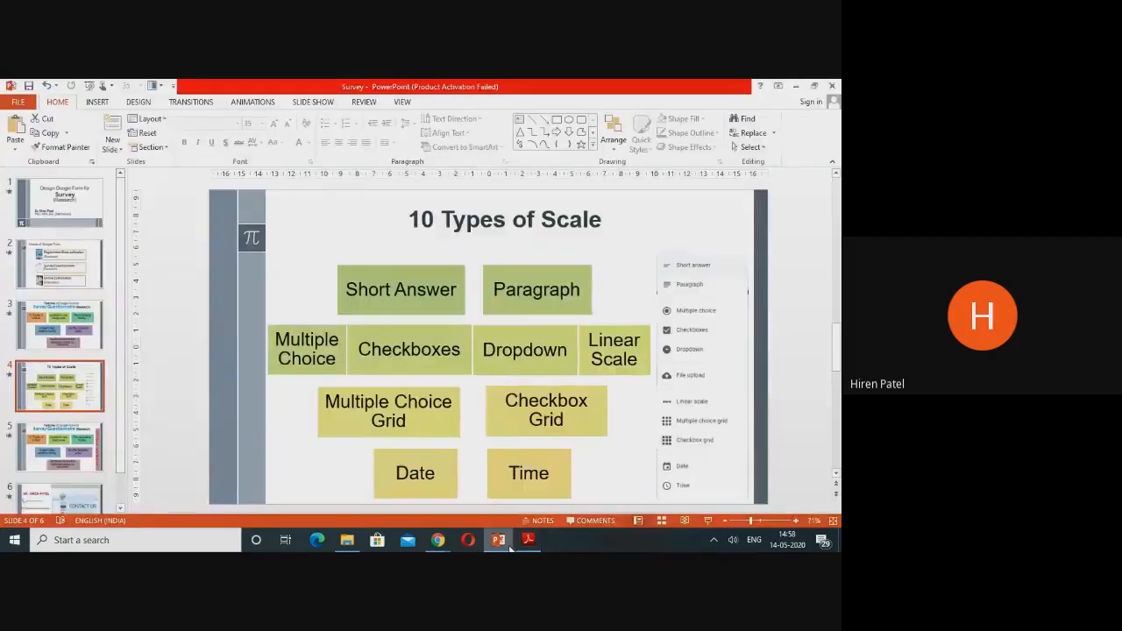
left_click(707, 522)
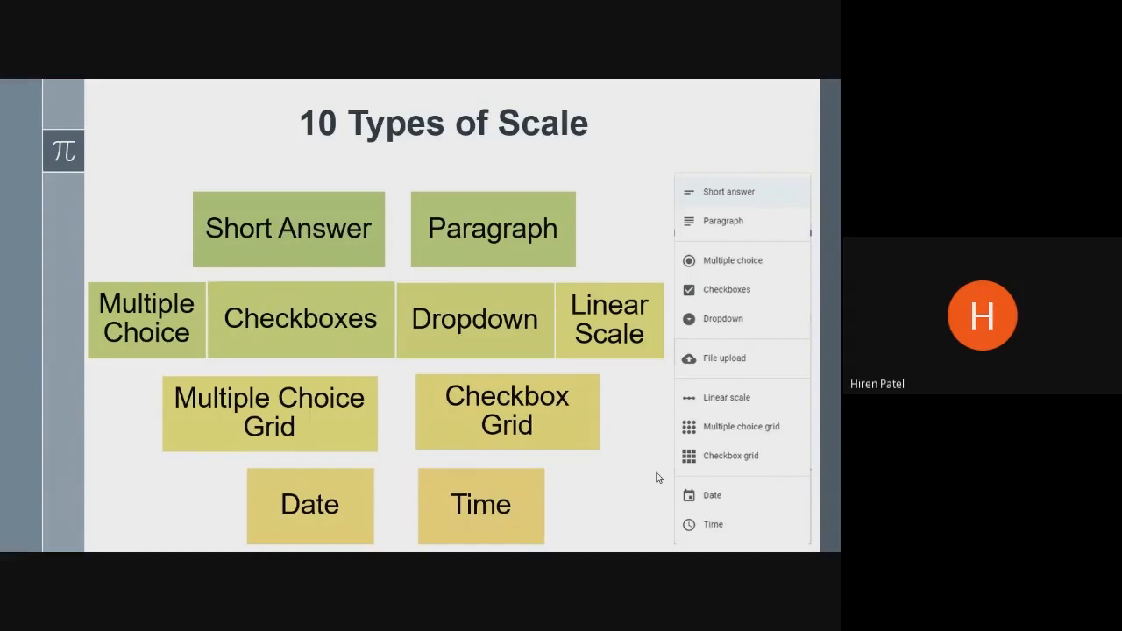
key("Escape")
Read the 1 to 10 stress rating in question 6 of the PDF, then compare it with the scale types slide in PowerPoint.
left_click(527, 540)
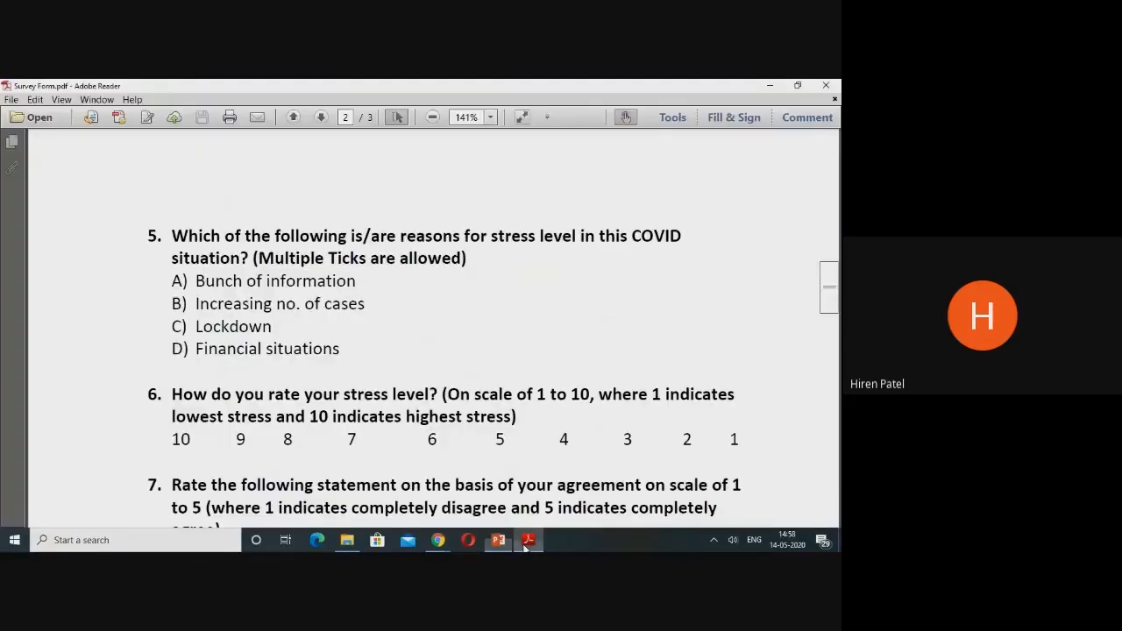
scroll(829, 289, "down", 3)
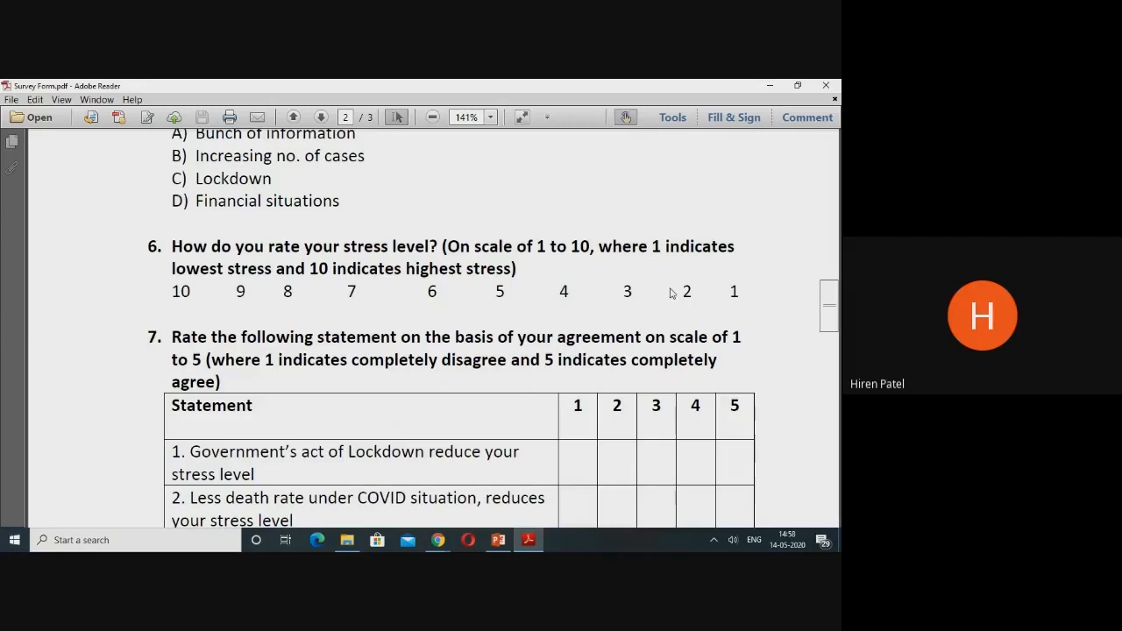
left_click(497, 541)
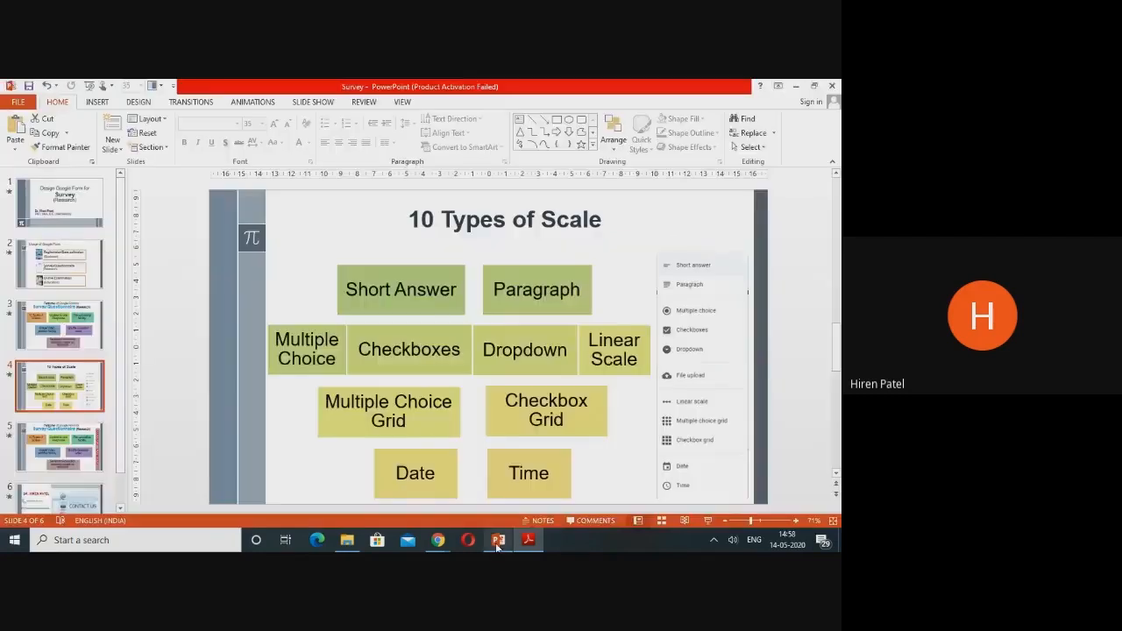
left_click(709, 522)
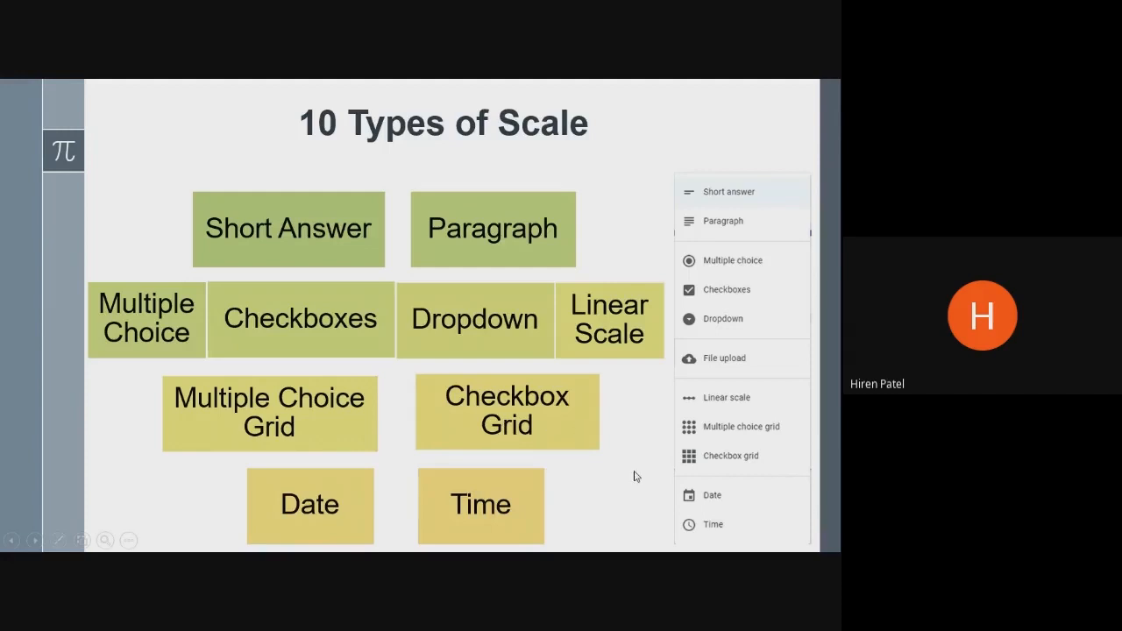
key("Escape")
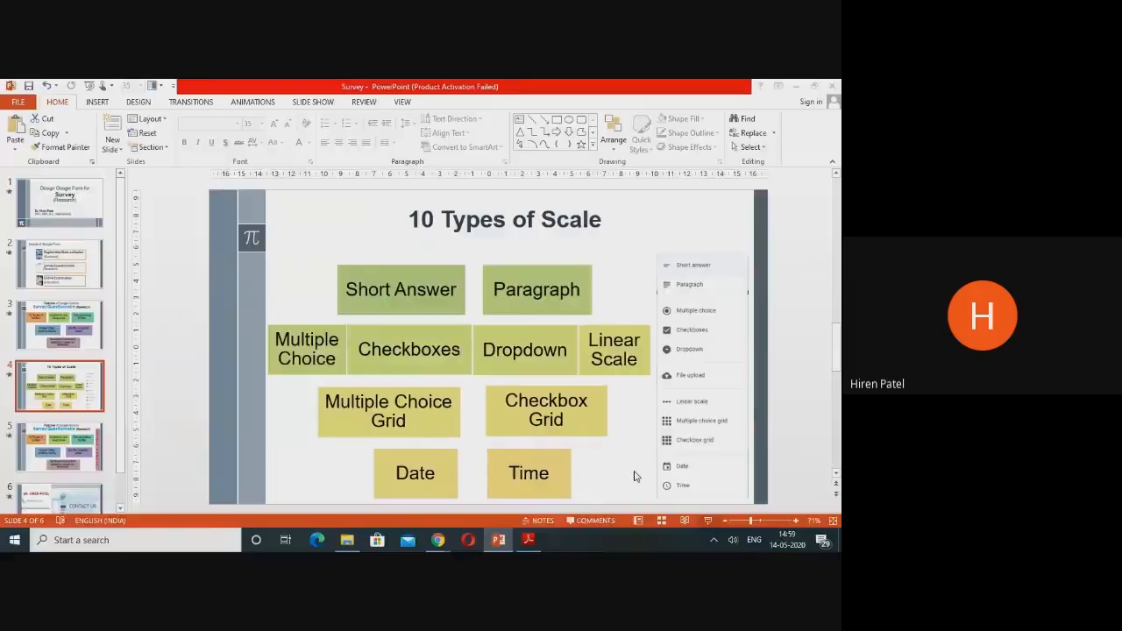
Read question 7's statement rating table in the PDF, then compare it with the scale types presented in the PowerPoint slide show.
left_click(538, 542)
scroll(835, 318, "down", 2)
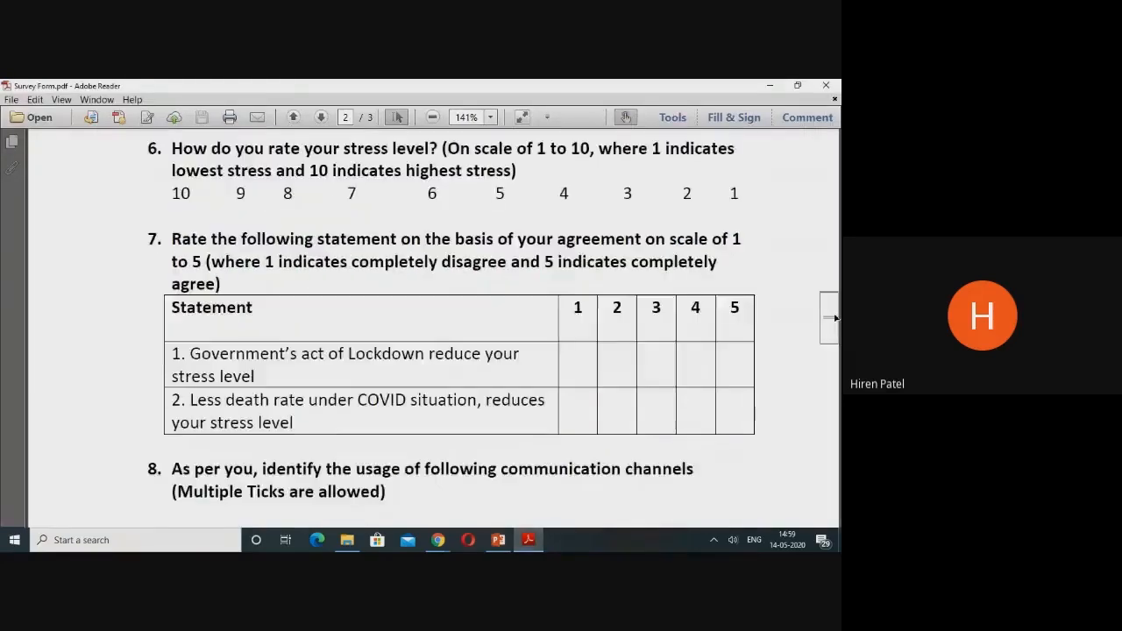
left_click_drag(835, 318, 837, 321)
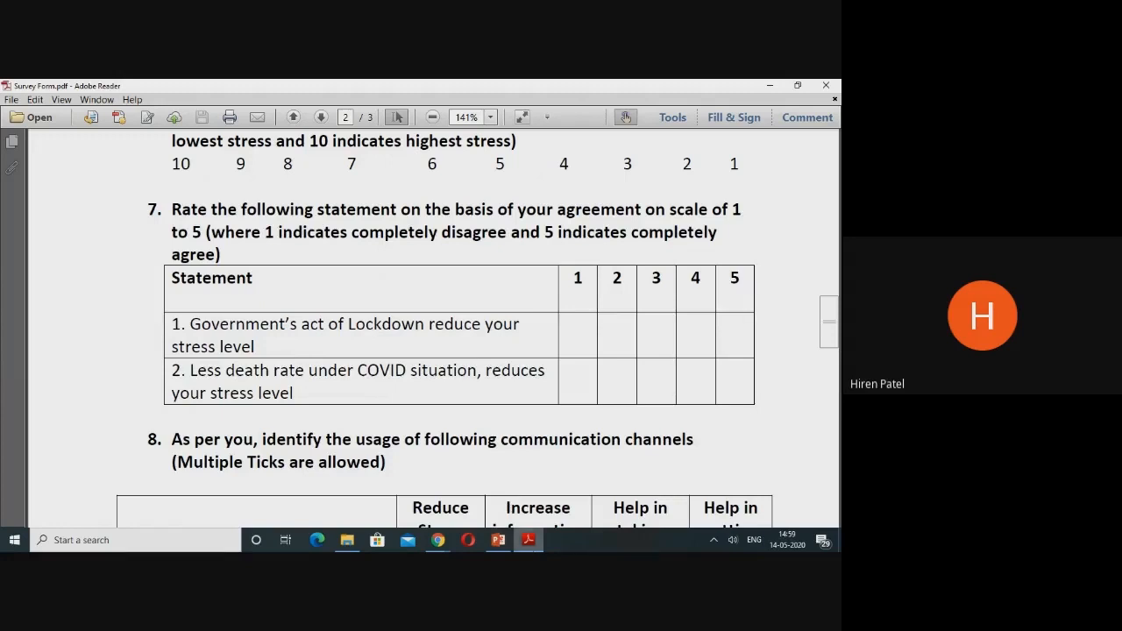
left_click(528, 541)
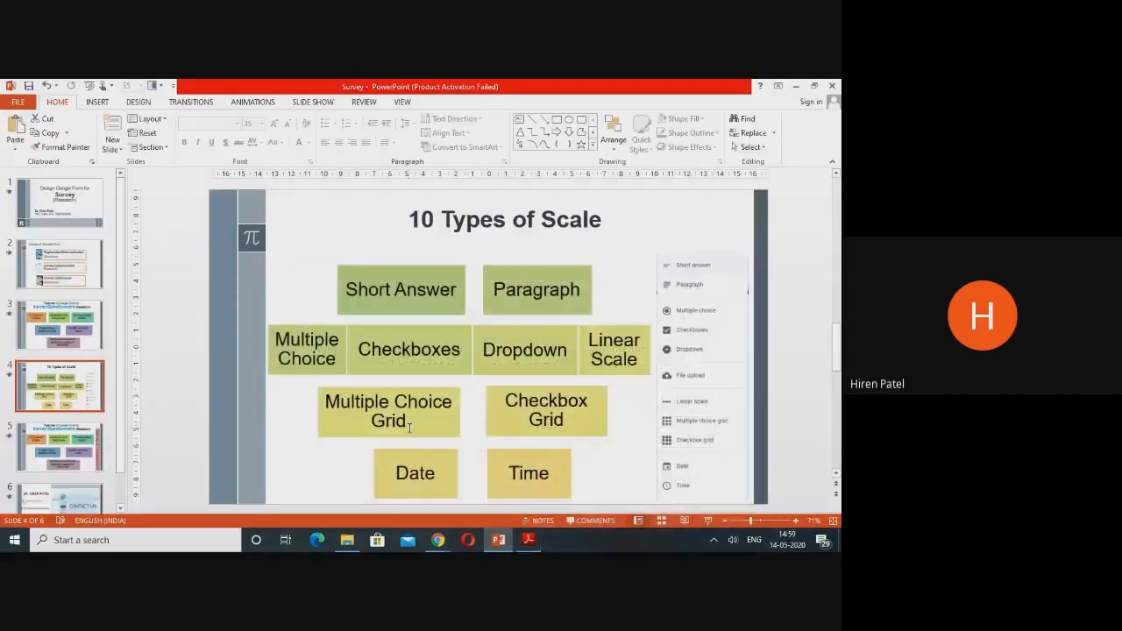
left_click(709, 521)
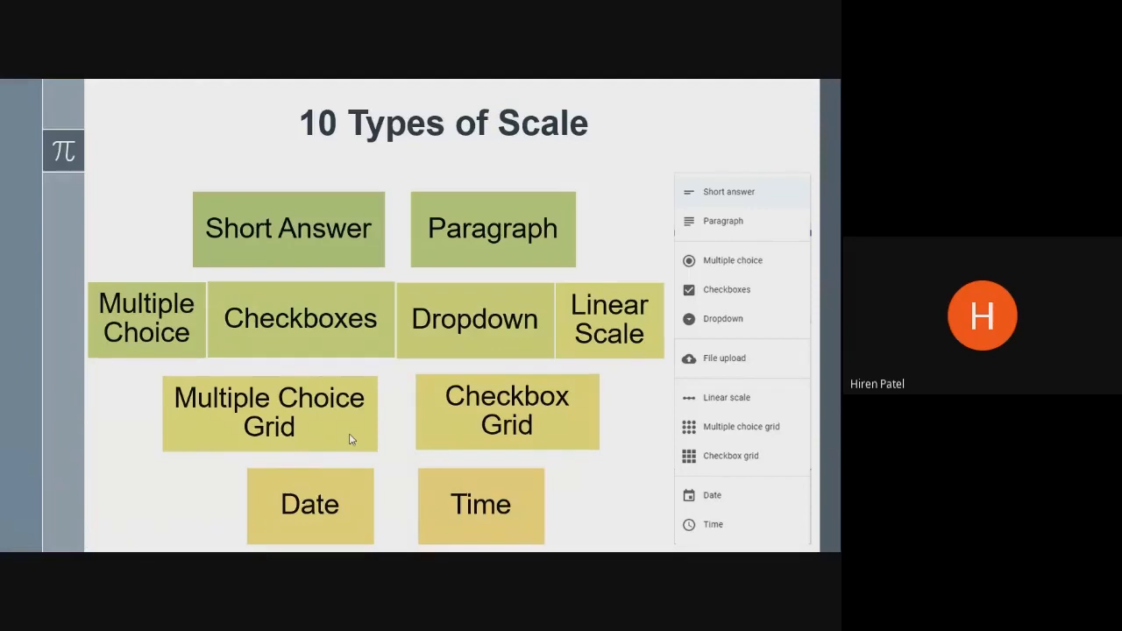
key("Escape")
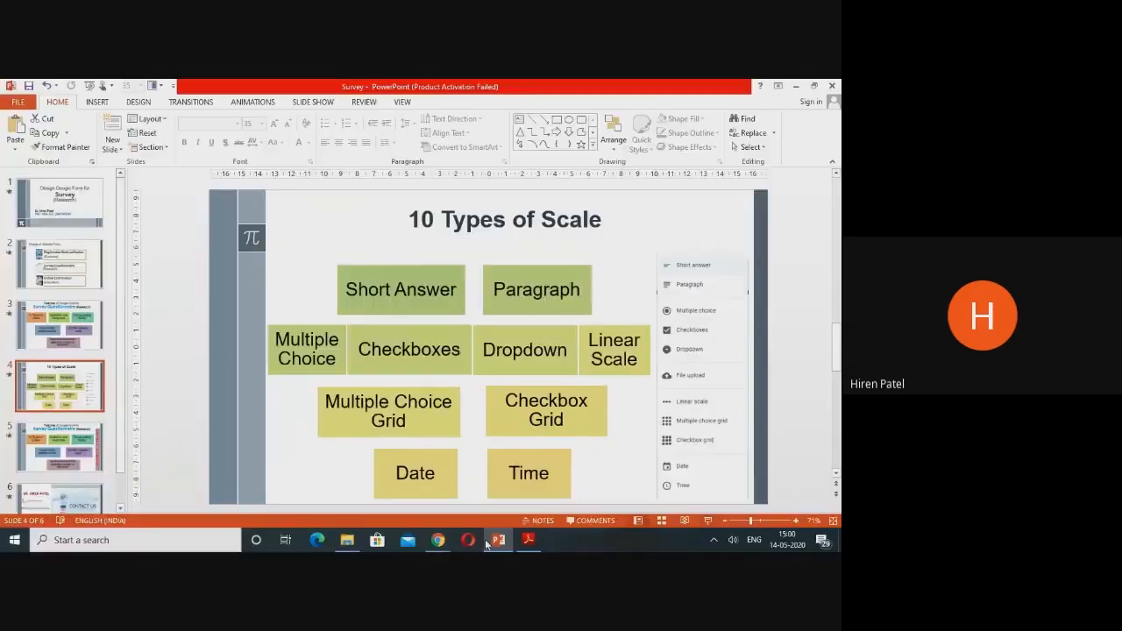
Return to the PDF in Adobe Reader and examine question 8's communication channels table, comparing its layout with question 7.
left_click(531, 542)
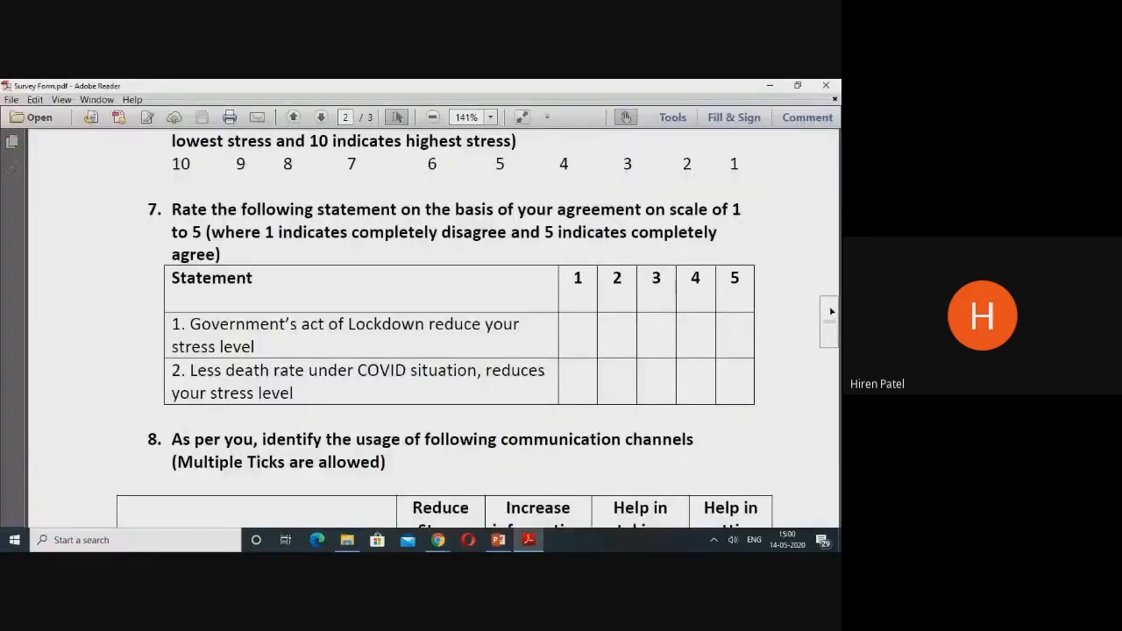
left_click_drag(834, 317, 836, 349)
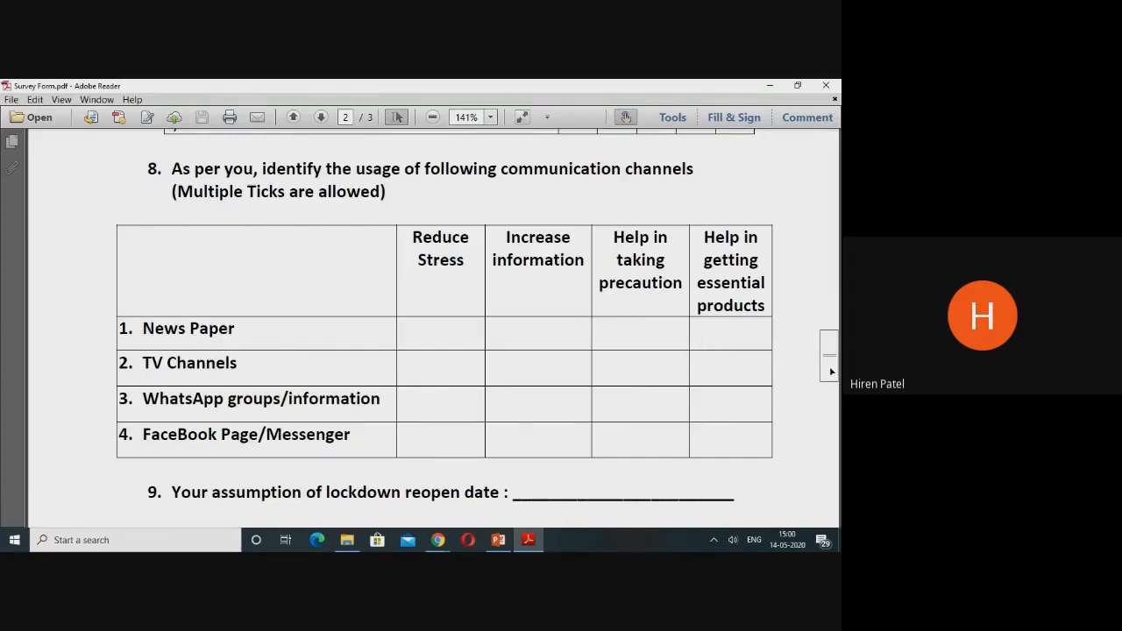
left_click_drag(830, 371, 828, 342)
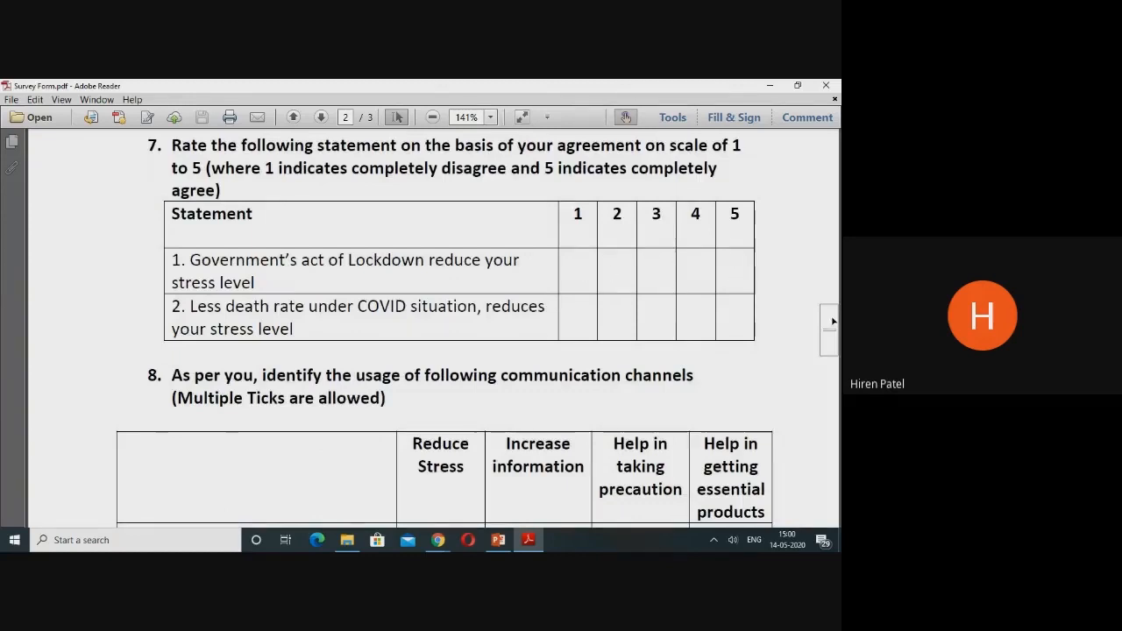
left_click_drag(834, 322, 837, 355)
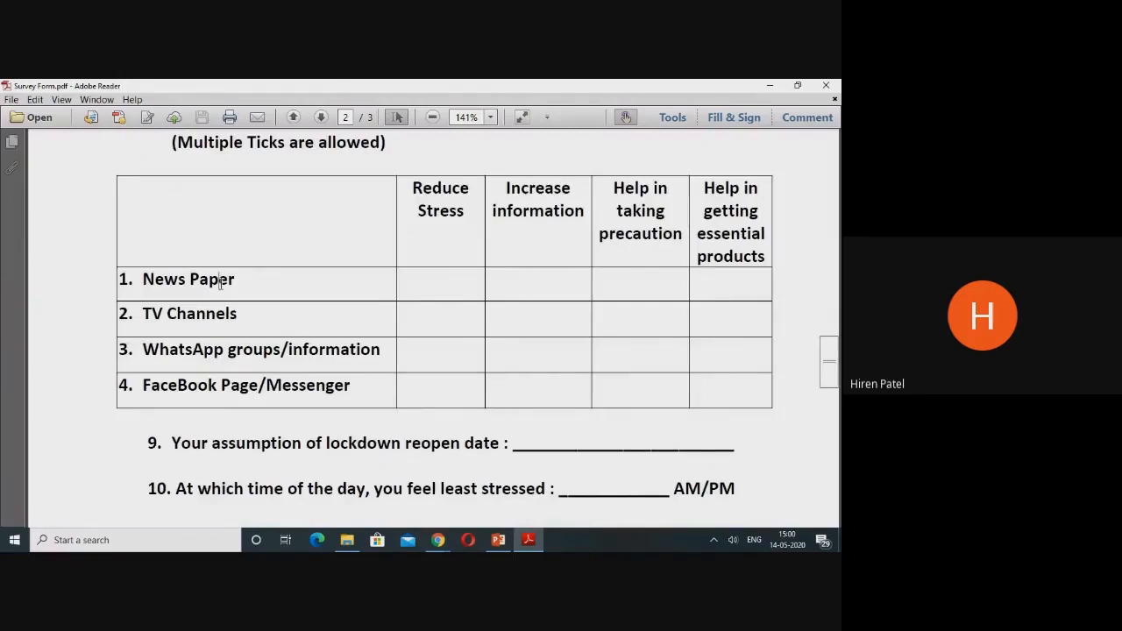
double_click(451, 212)
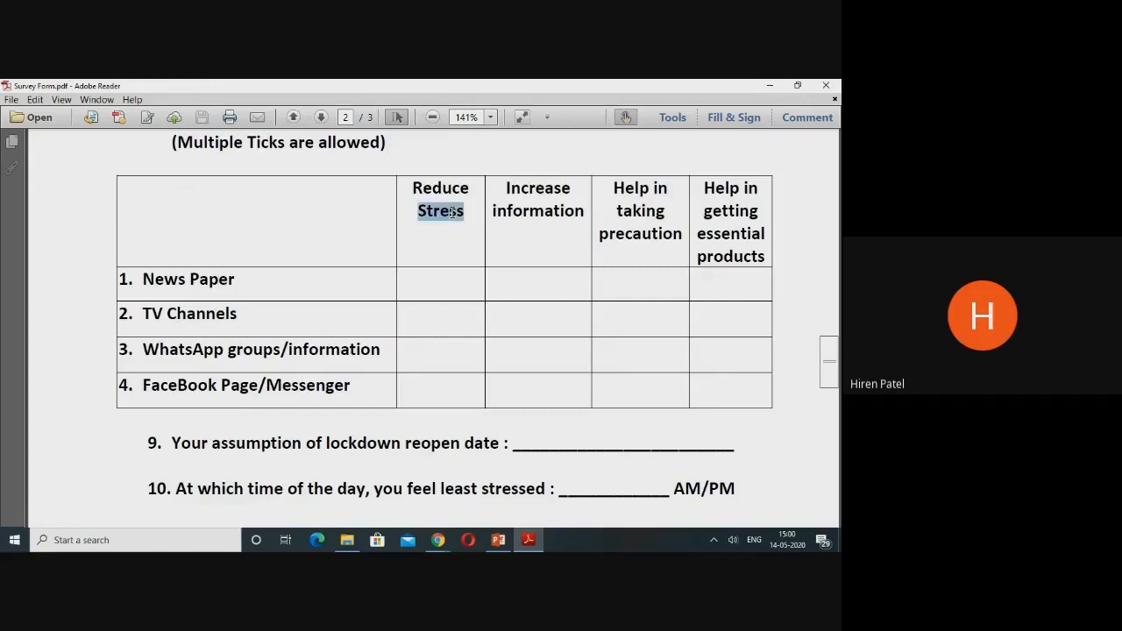
double_click(562, 204)
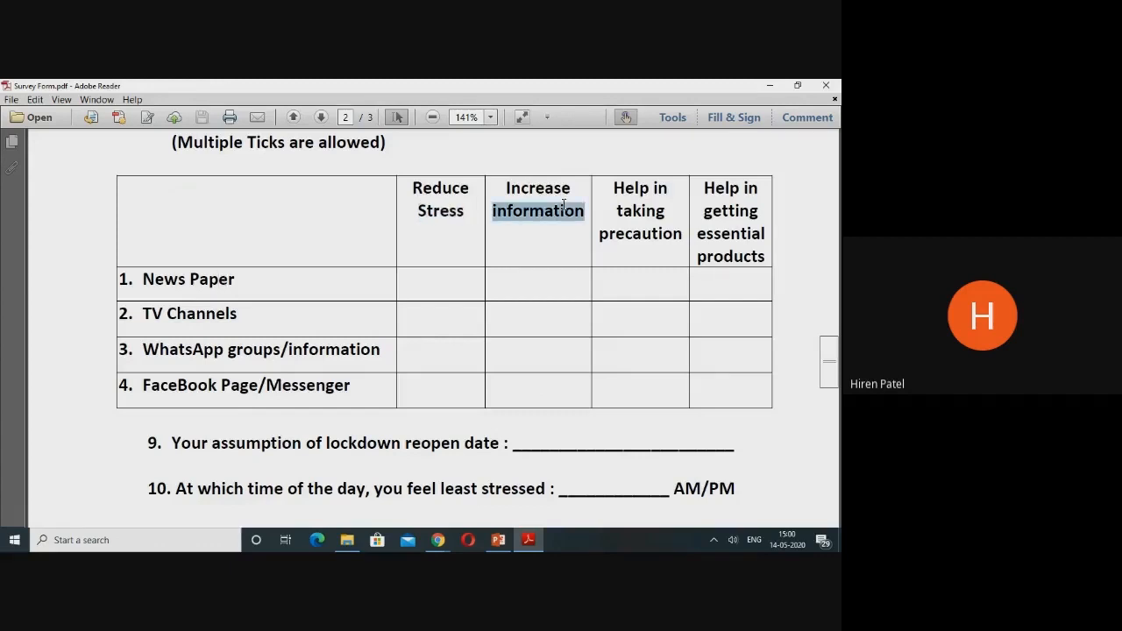
left_click(443, 281)
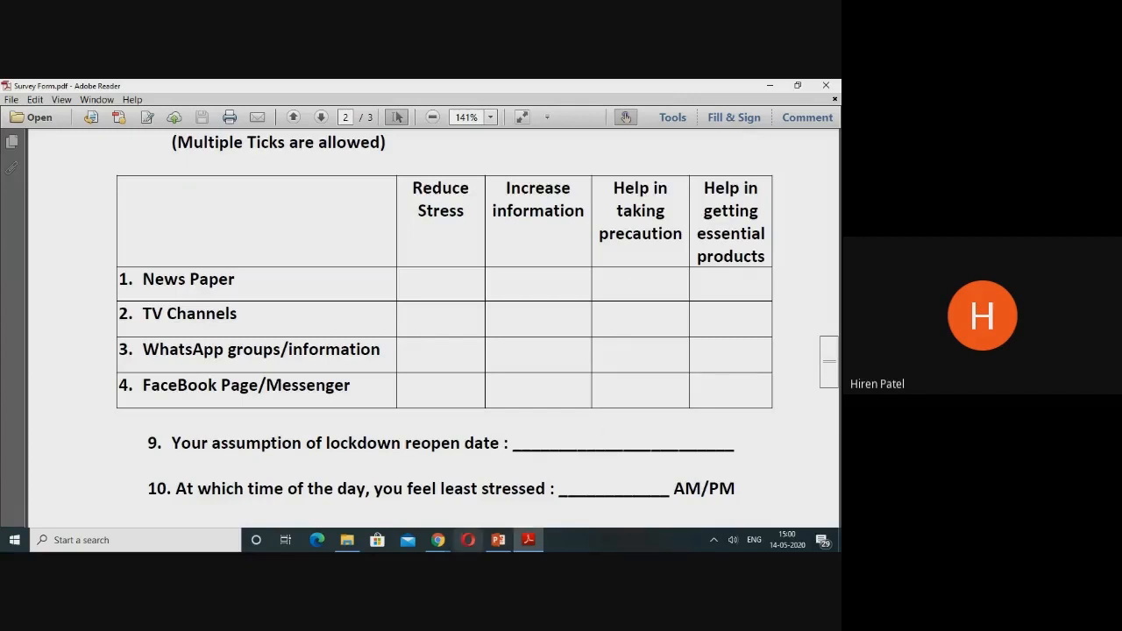
Switch to PowerPoint and present the scale types slide to identify the matching grid type for question 8.
left_click(495, 543)
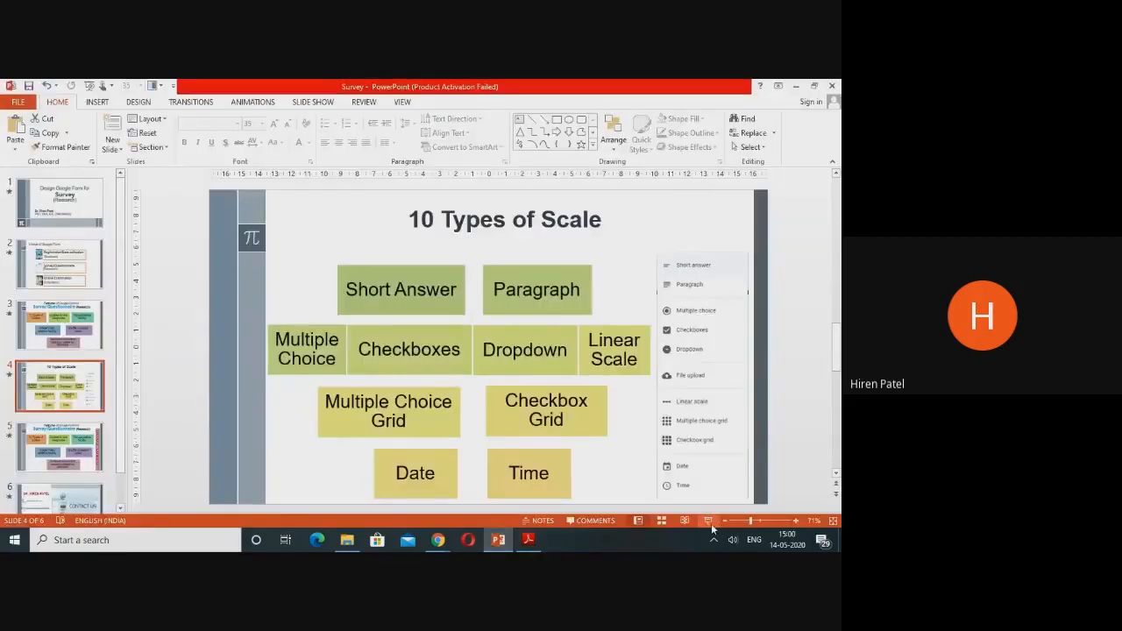
left_click(709, 521)
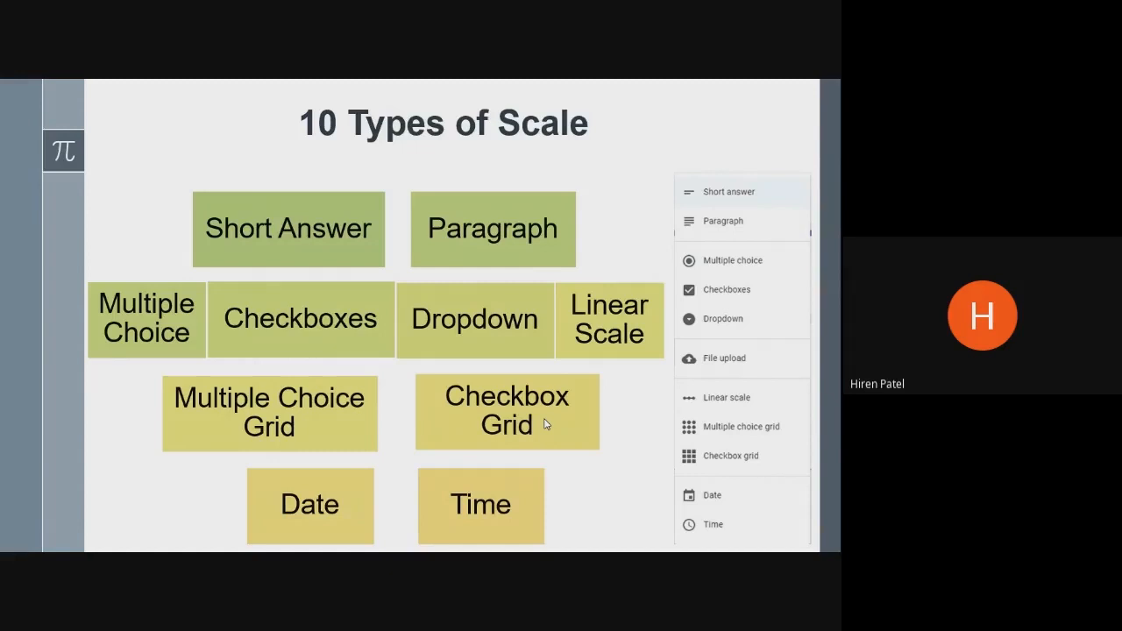
key("Escape")
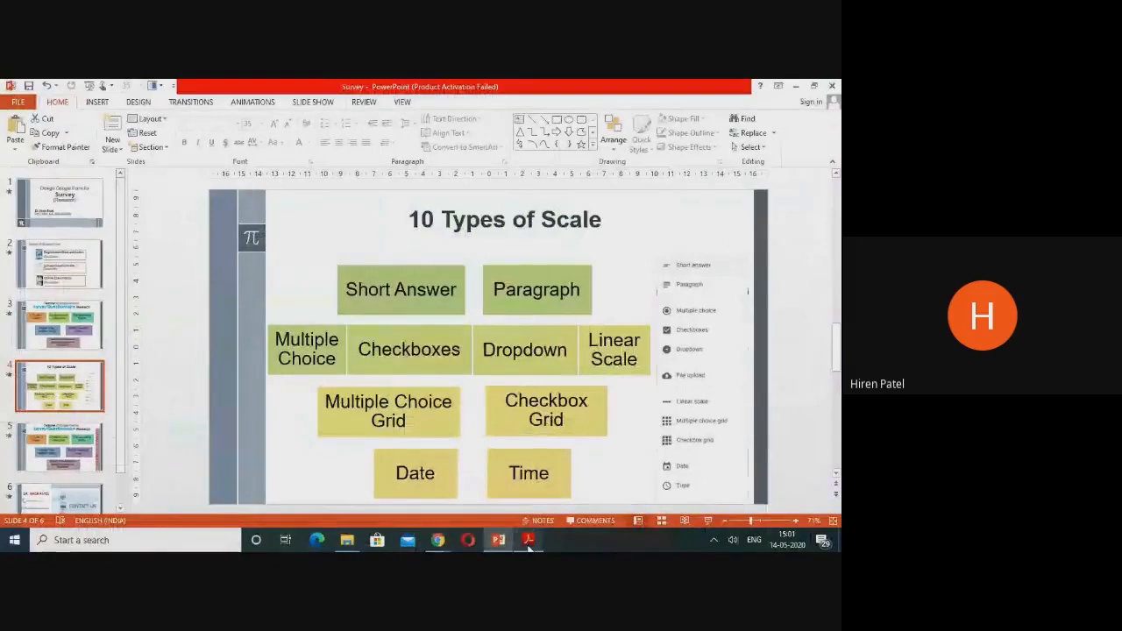
Read the reopen date and least-stressed time questions, 9 and 10, in the PDF, then present the scale types slide in PowerPoint.
left_click(529, 542)
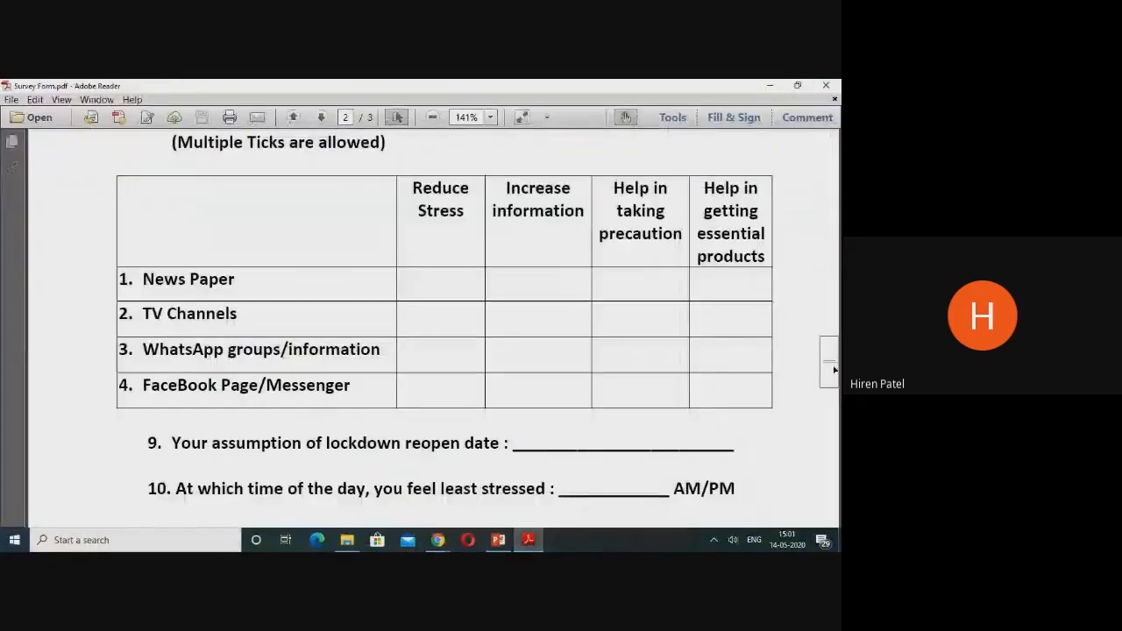
left_click_drag(833, 368, 837, 394)
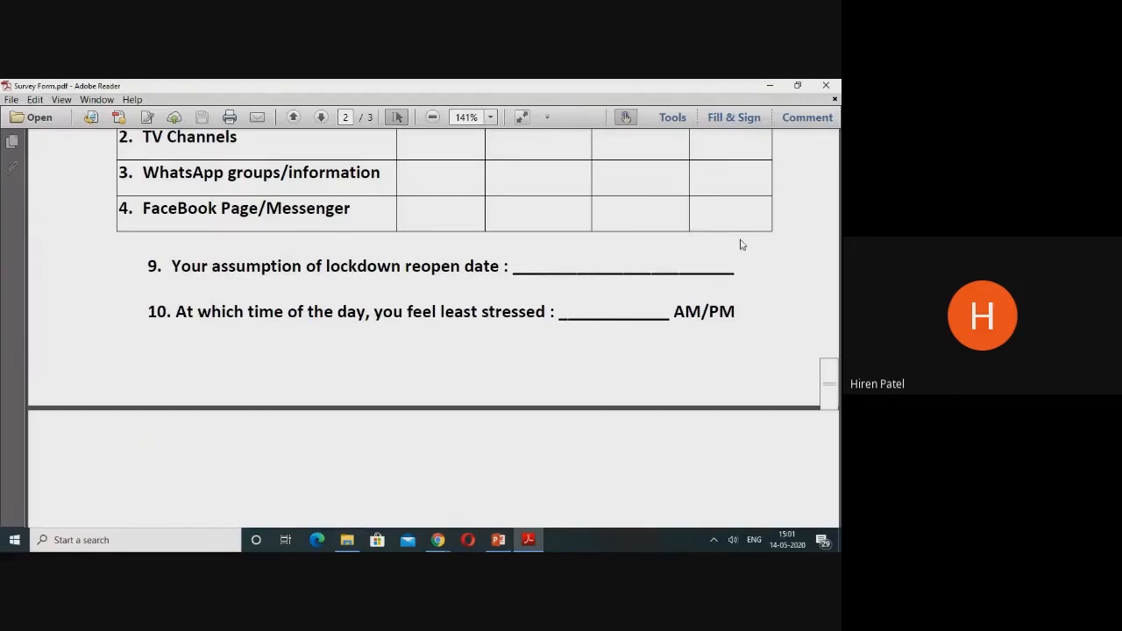
triple_click(737, 272)
left_click(737, 272)
left_click(498, 540)
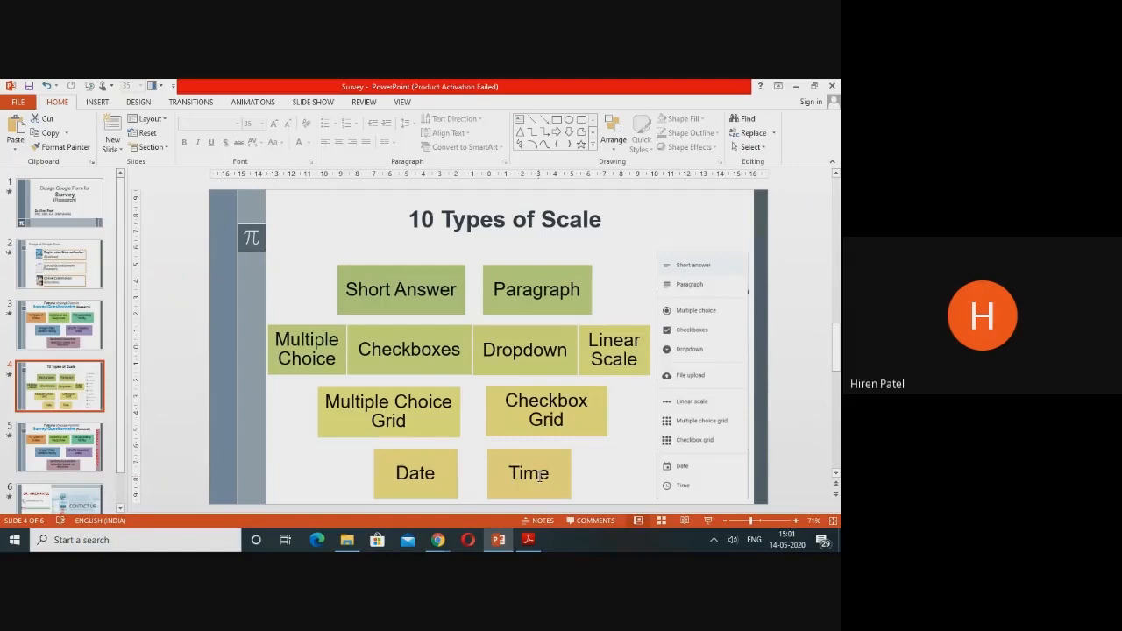
mouse_move(538, 541)
left_click(708, 520)
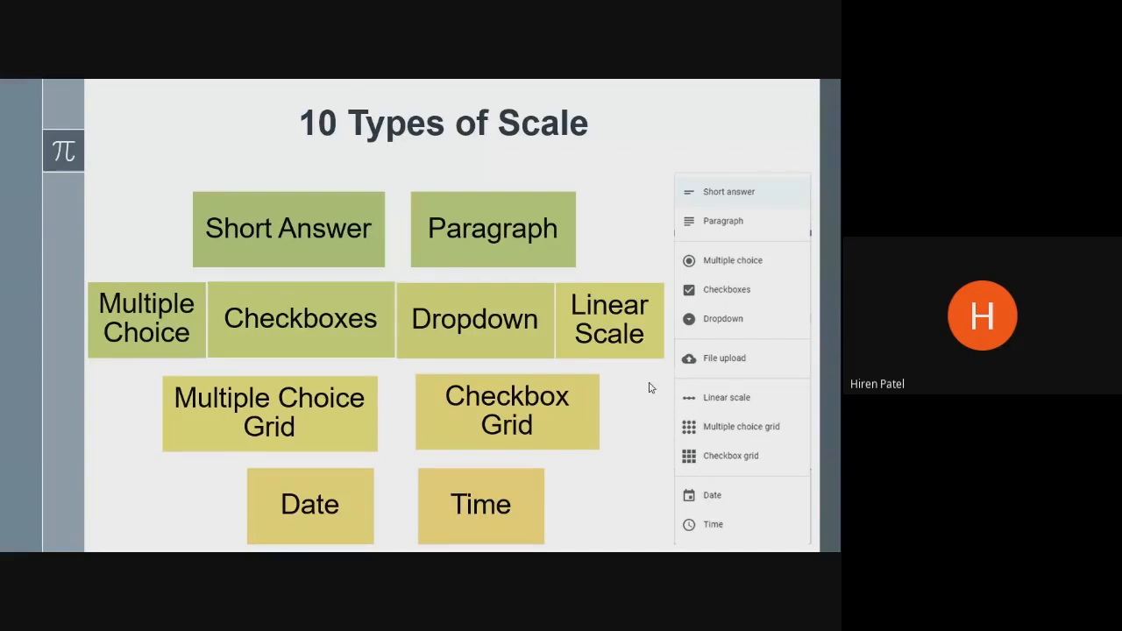
Leave the PowerPoint slide show, switch to the Gmail inbox in Chrome and display the Google apps list to locate Drive.
key("Escape")
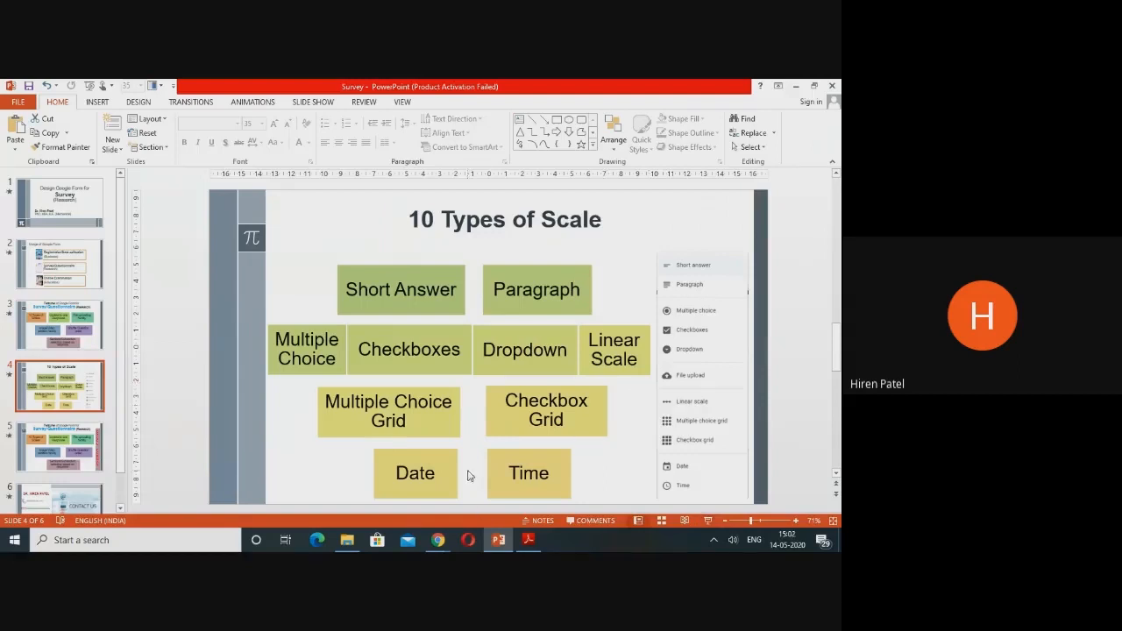
left_click(437, 540)
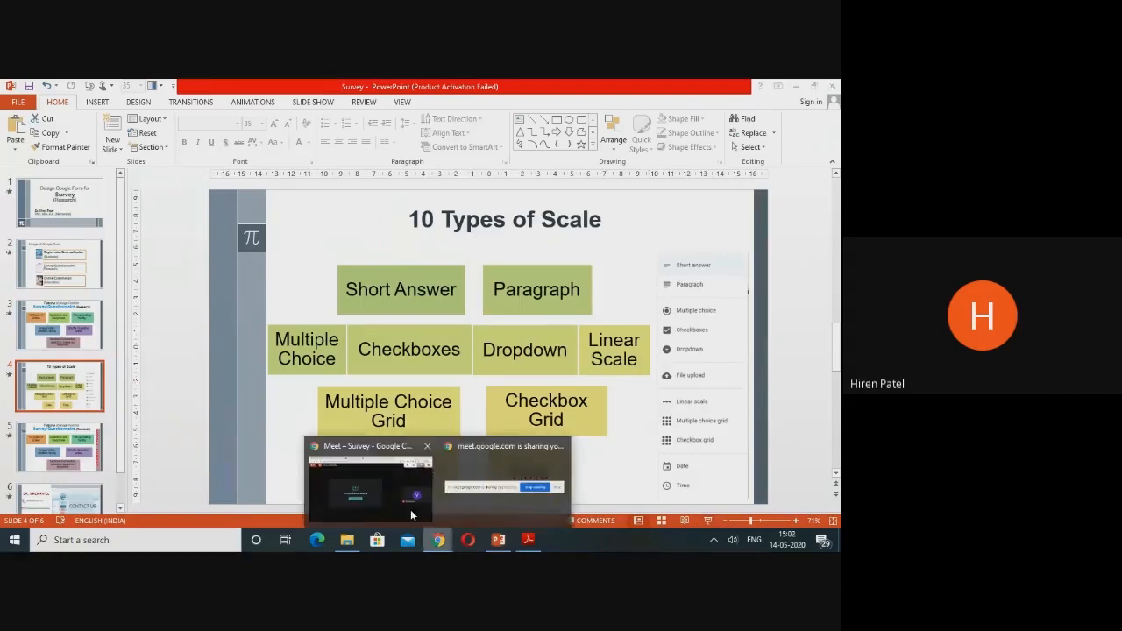
left_click(375, 491)
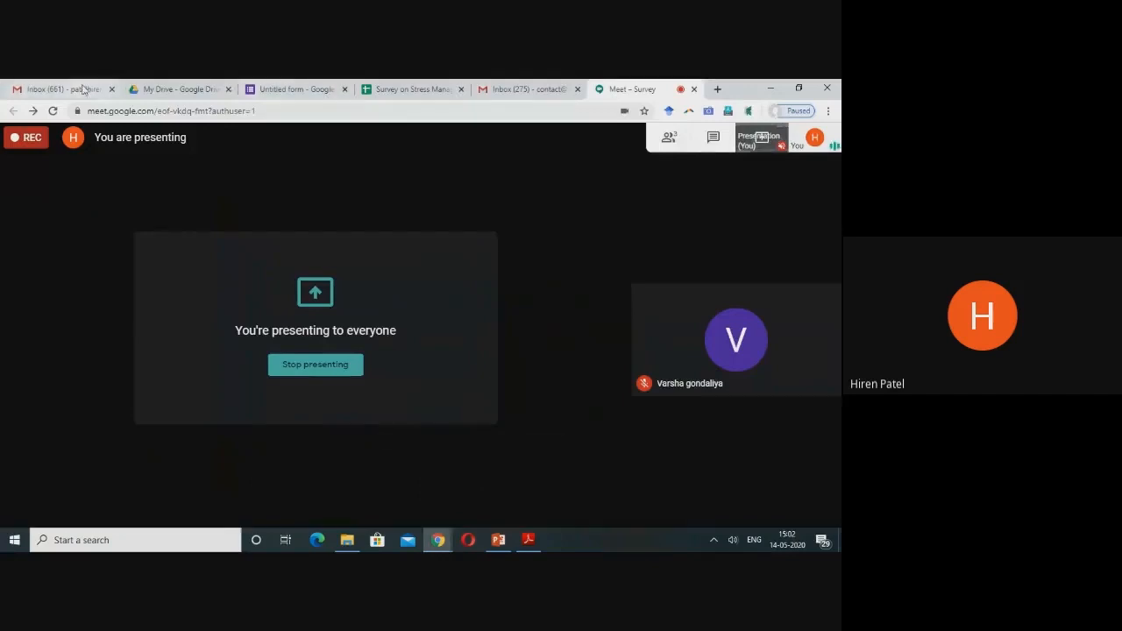
left_click(83, 89)
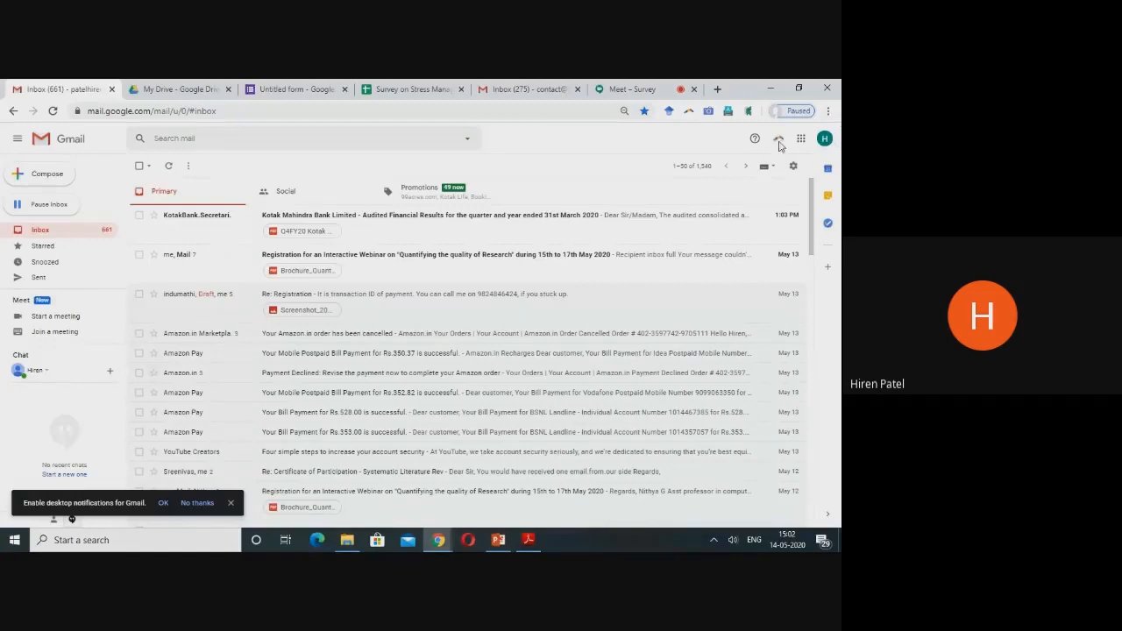
left_click(801, 140)
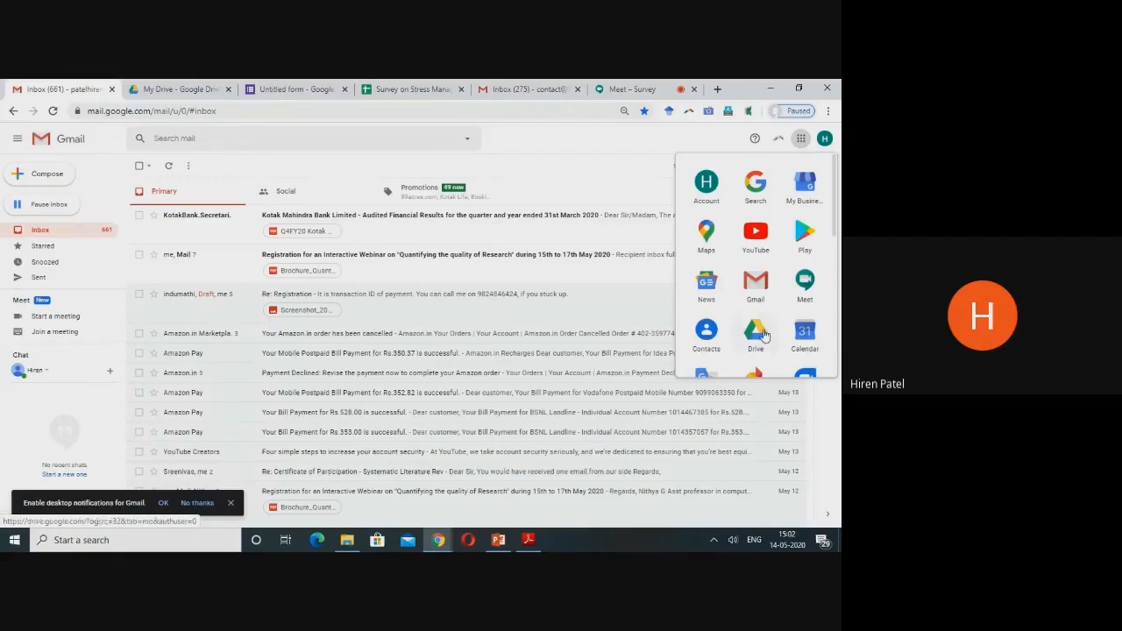
Switch to Google Drive, show the Google Forms creation options for a blank form, and bring up the untitled form.
left_click(154, 89)
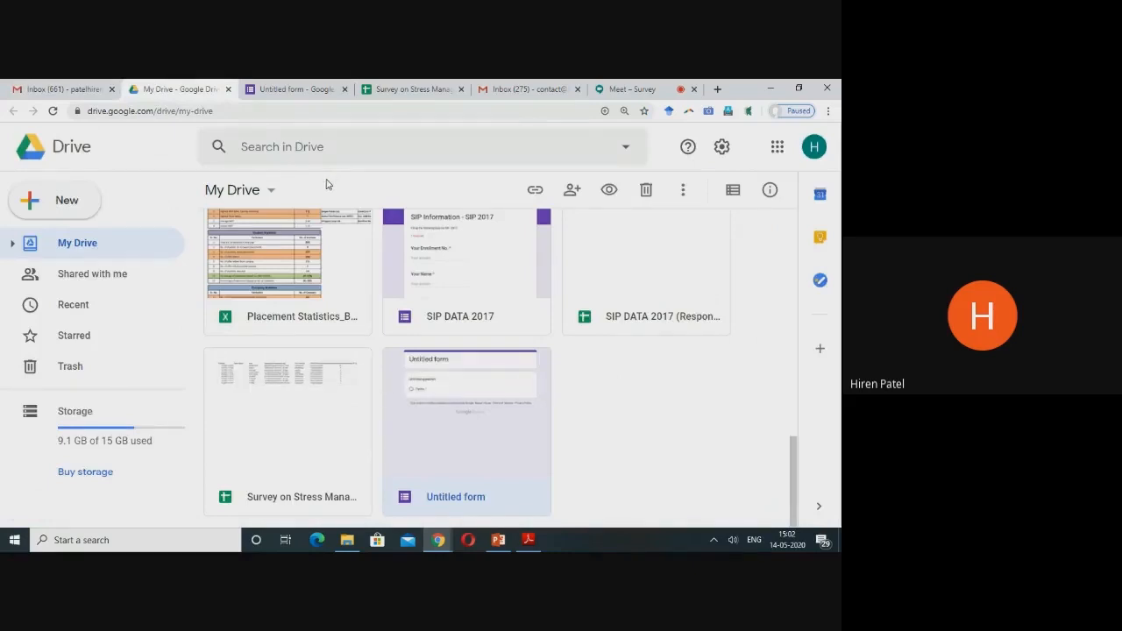
left_click(77, 210)
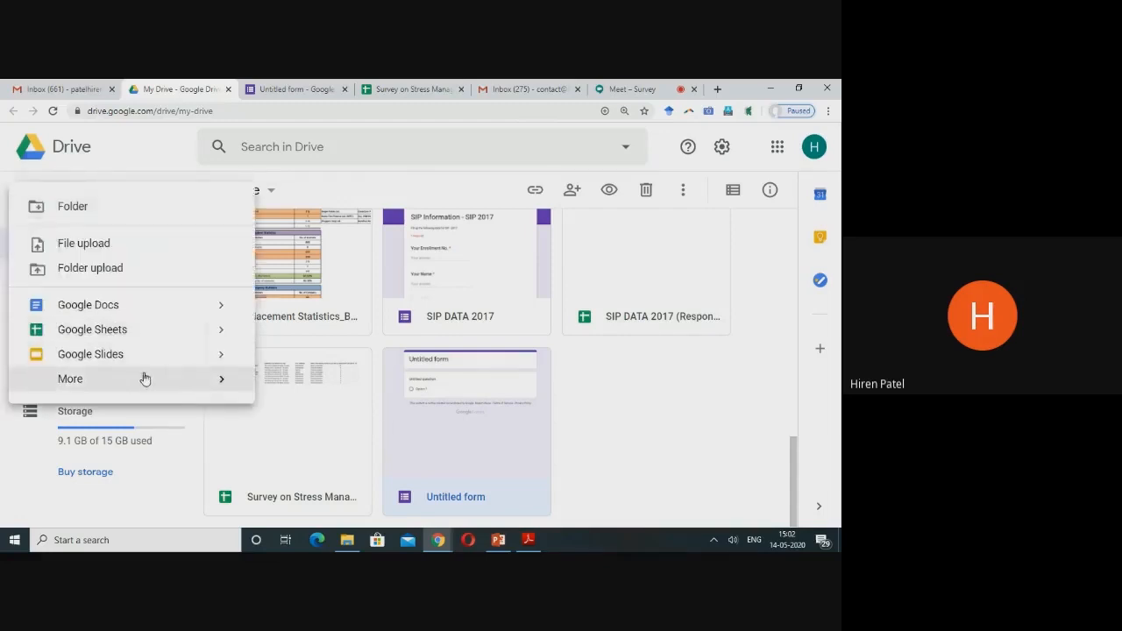
mouse_move(146, 378)
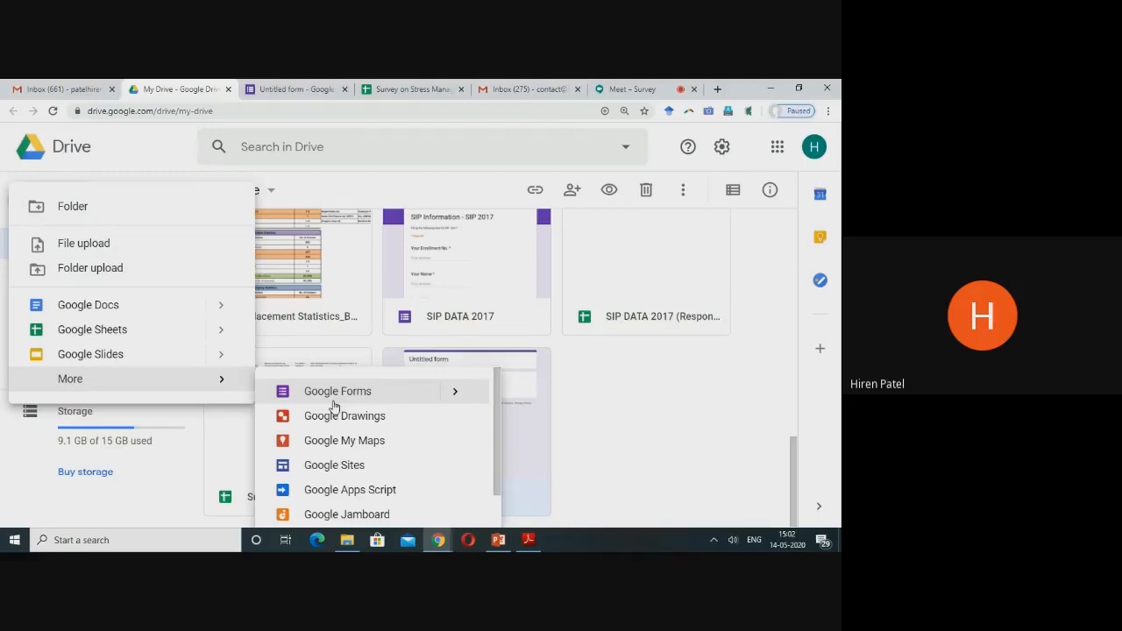
left_click(455, 392)
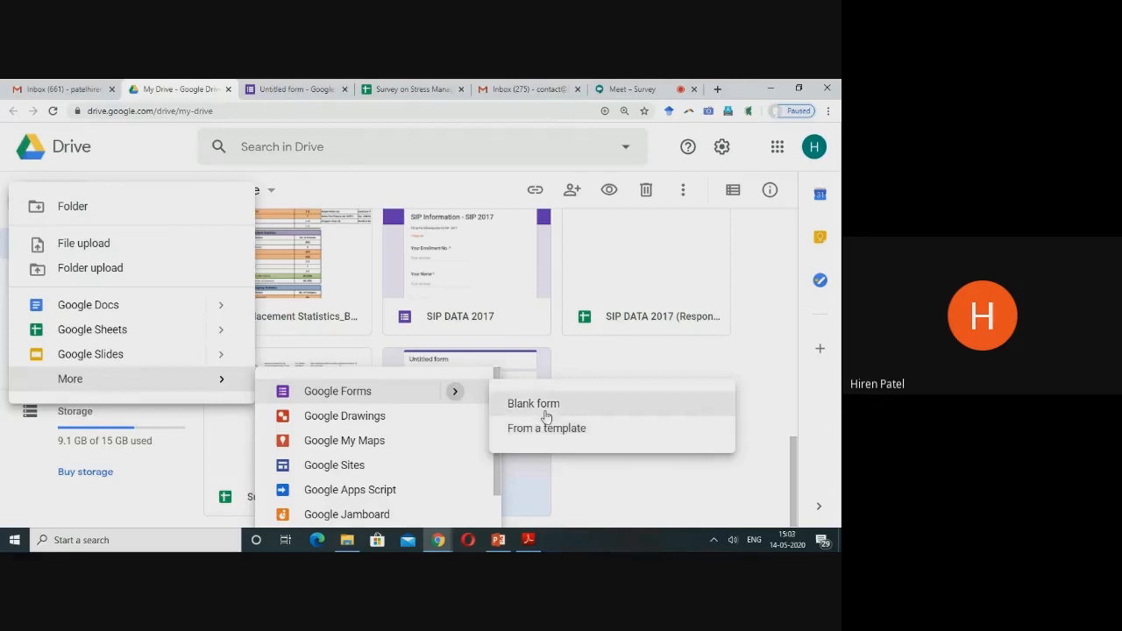
left_click(307, 90)
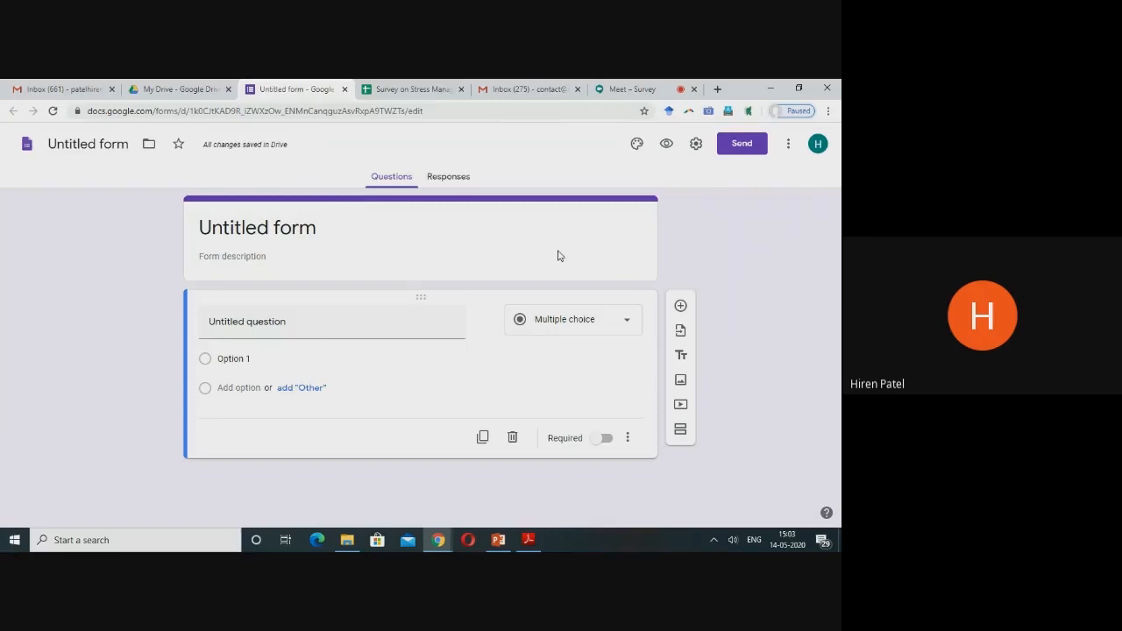
Copy the survey heading from the PDF and set the form title to "Survey on Stress Management during COVID 19 situation".
left_click(529, 540)
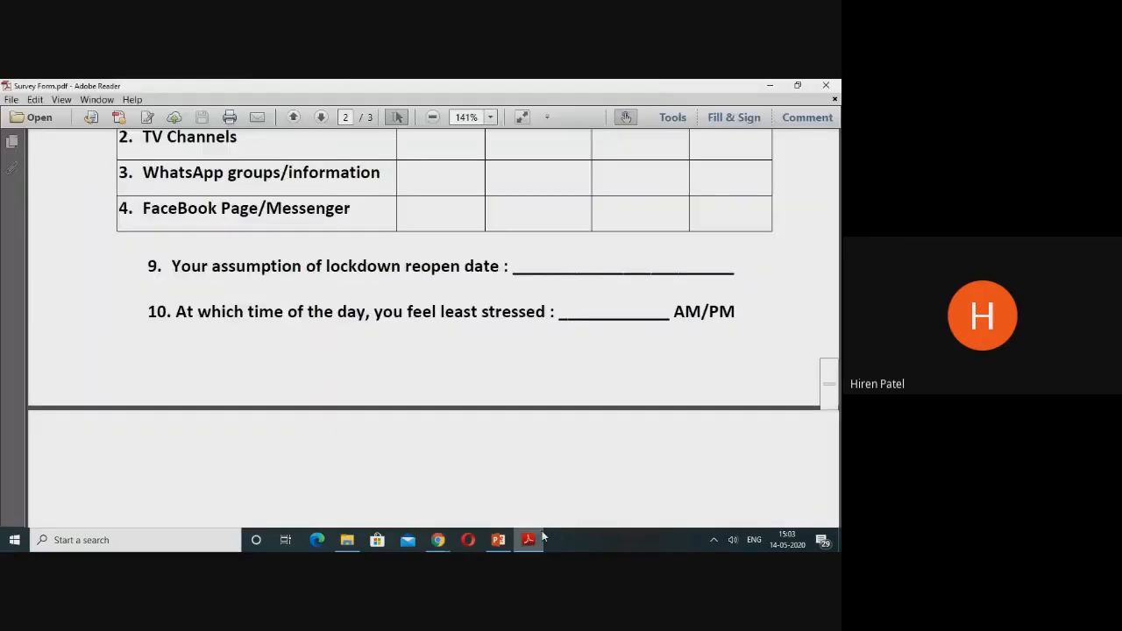
left_click_drag(834, 398, 834, 171)
left_click_drag(560, 281, 222, 254)
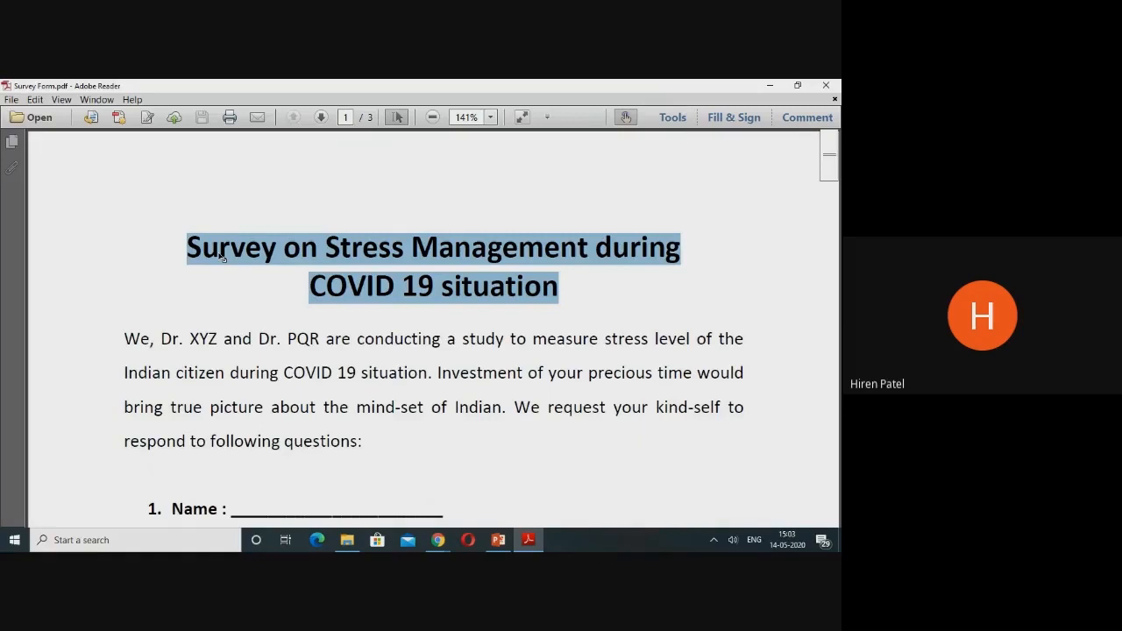
mouse_move(437, 538)
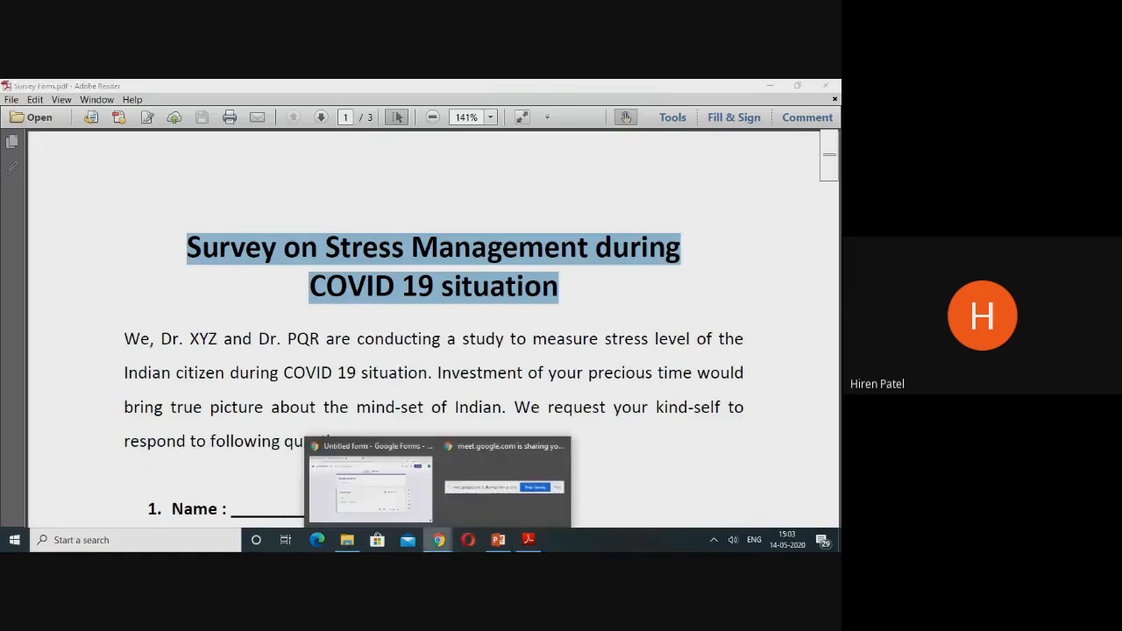
left_click(369, 486)
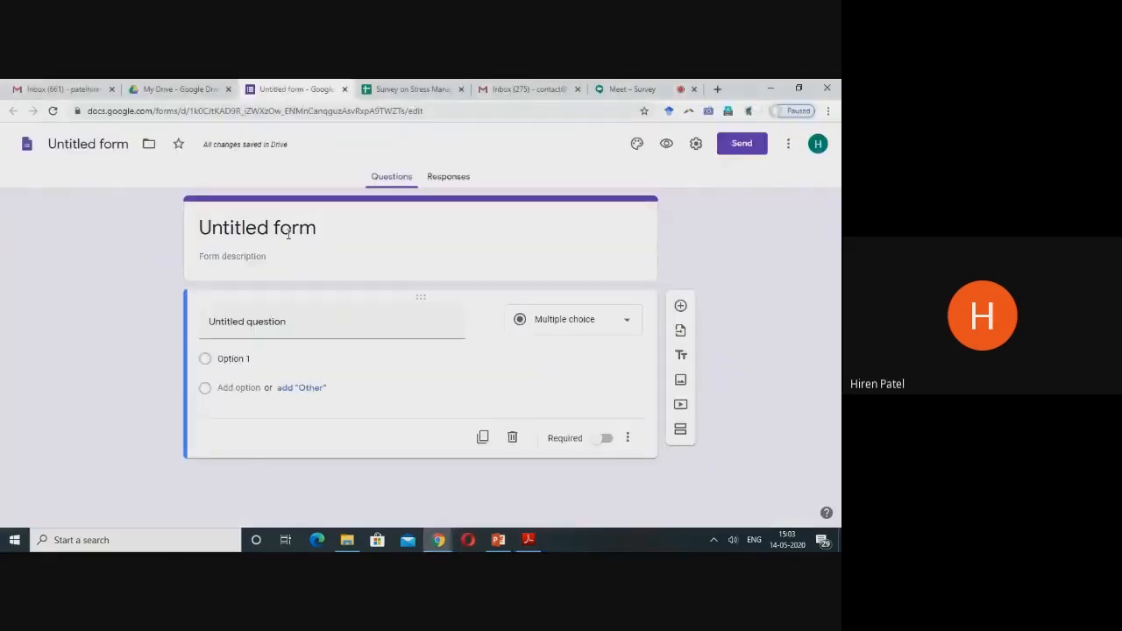
left_click(289, 232)
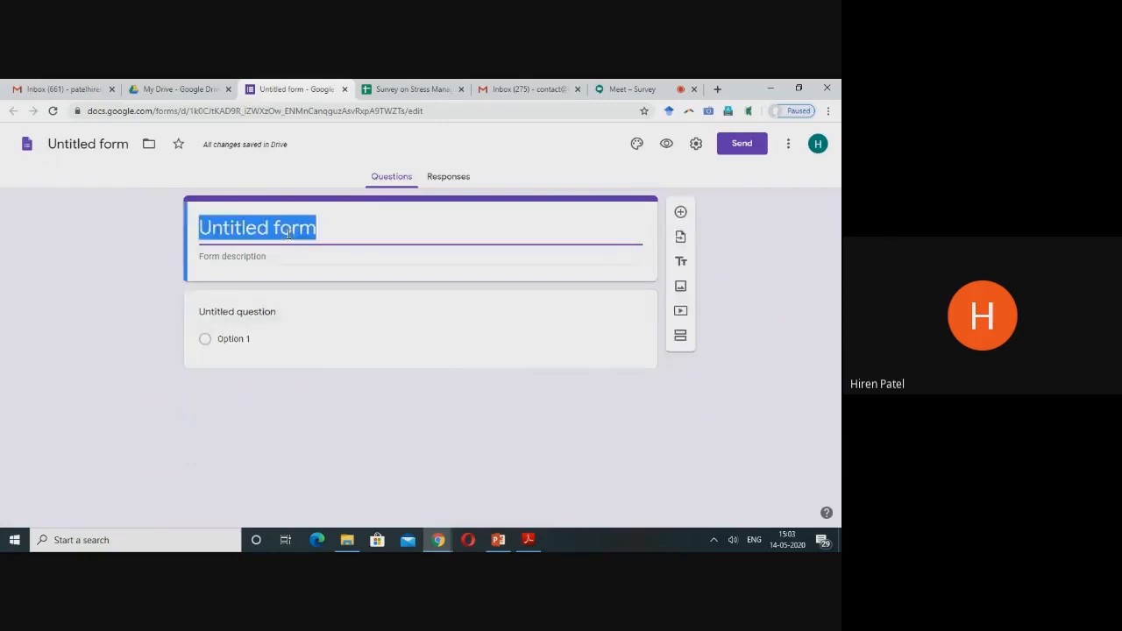
type("Survey on Stress Management during COVID 19 situation")
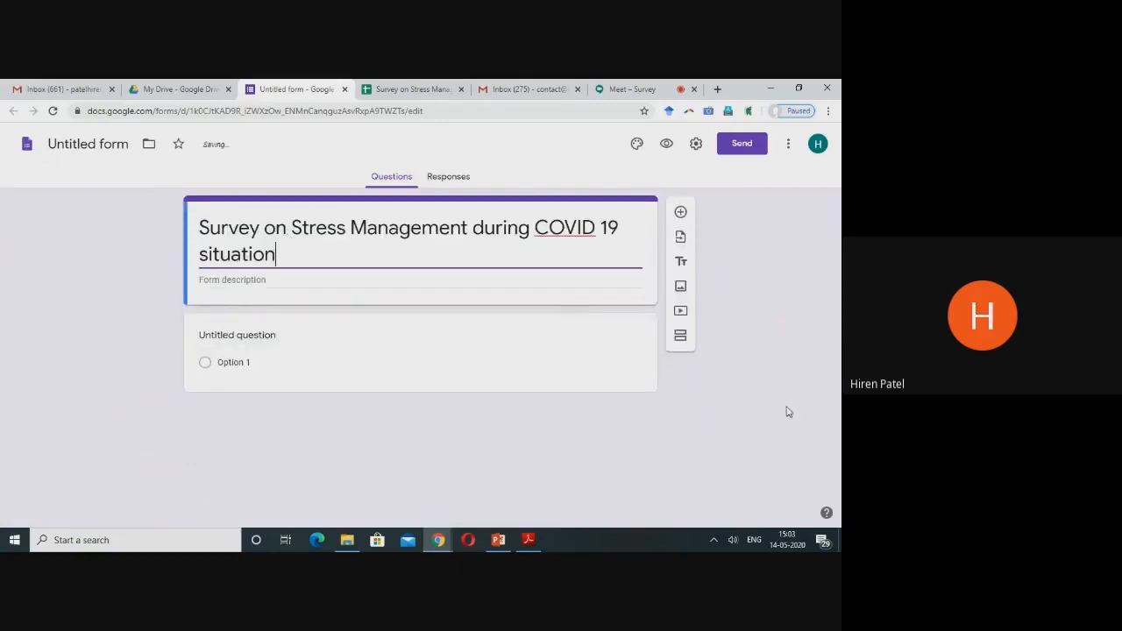
left_click(768, 343)
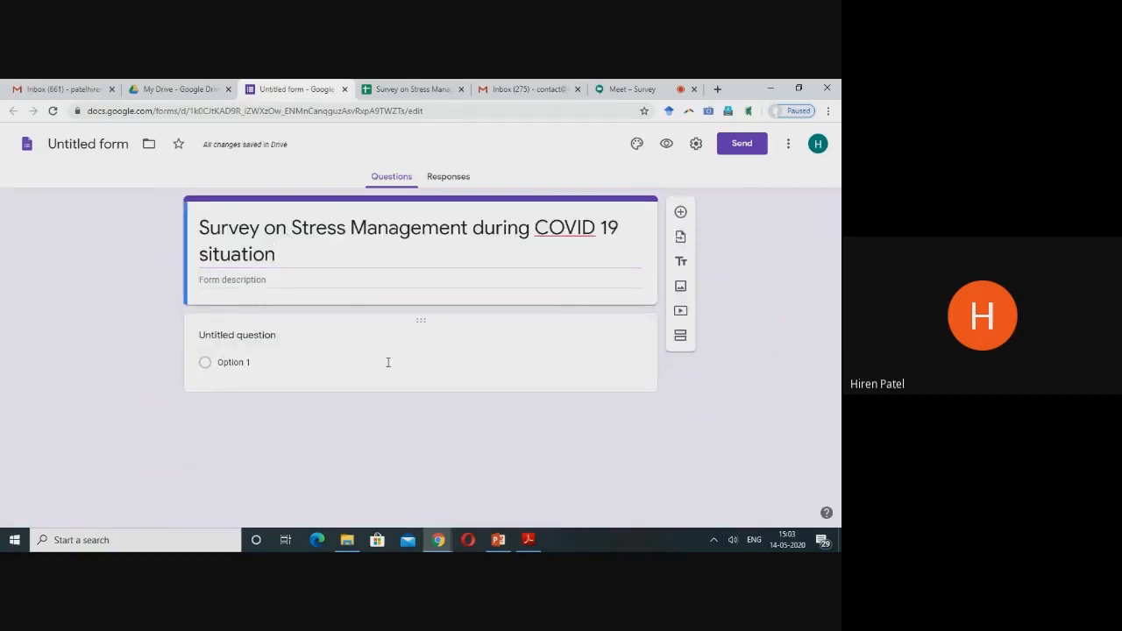
Rename the form file to match its title, "Survey on Stress Management during COVID 19 situation".
left_click(277, 338)
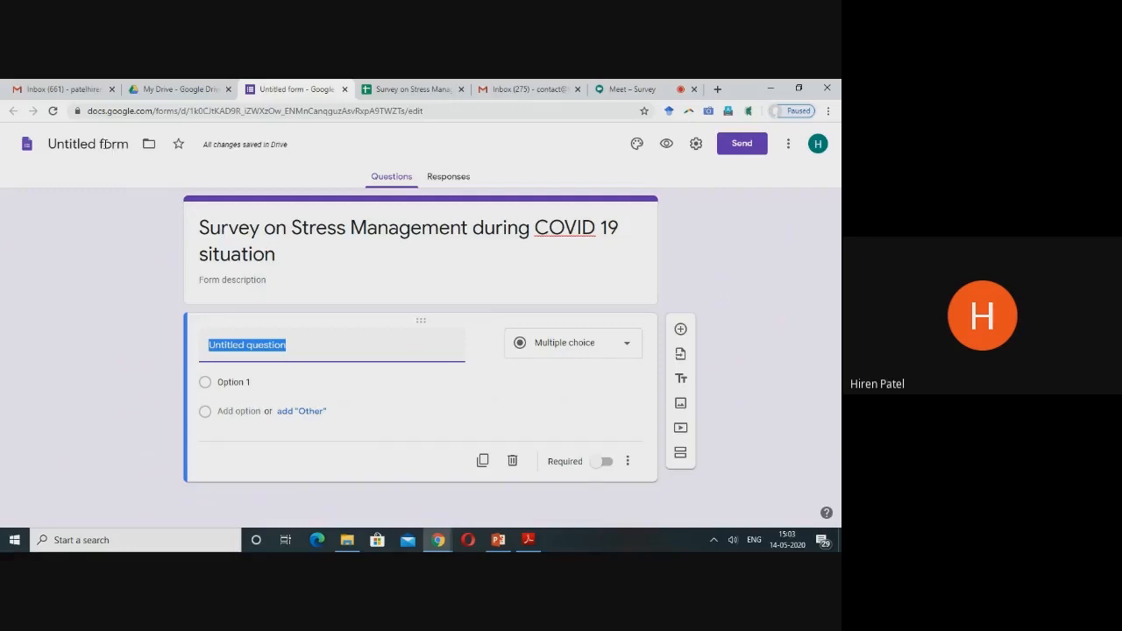
left_click(105, 143)
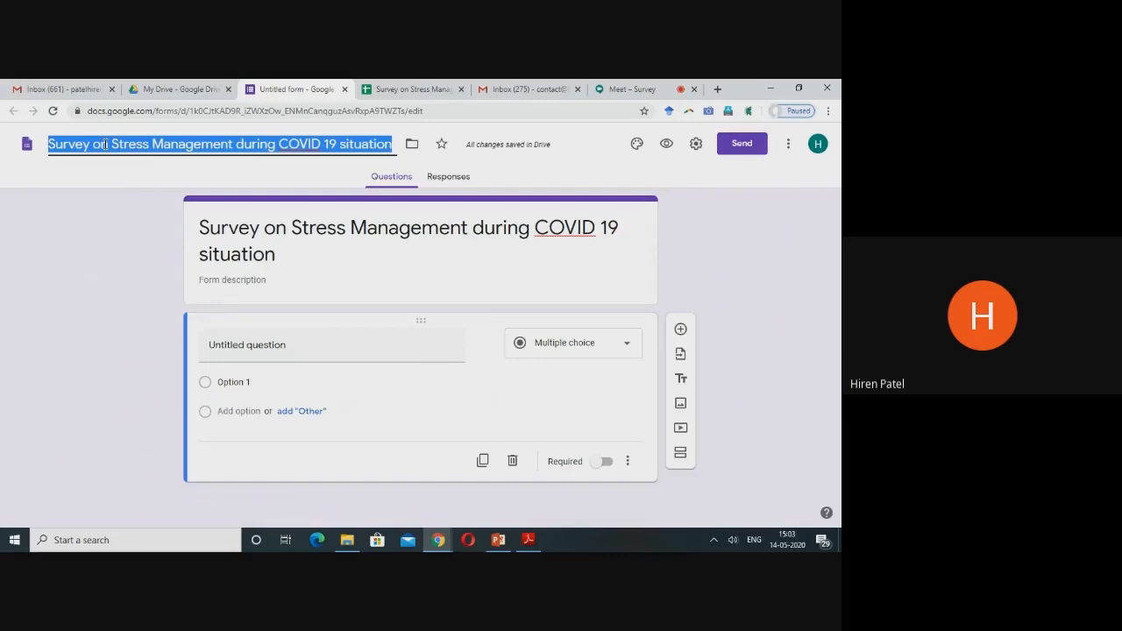
triple_click(279, 253)
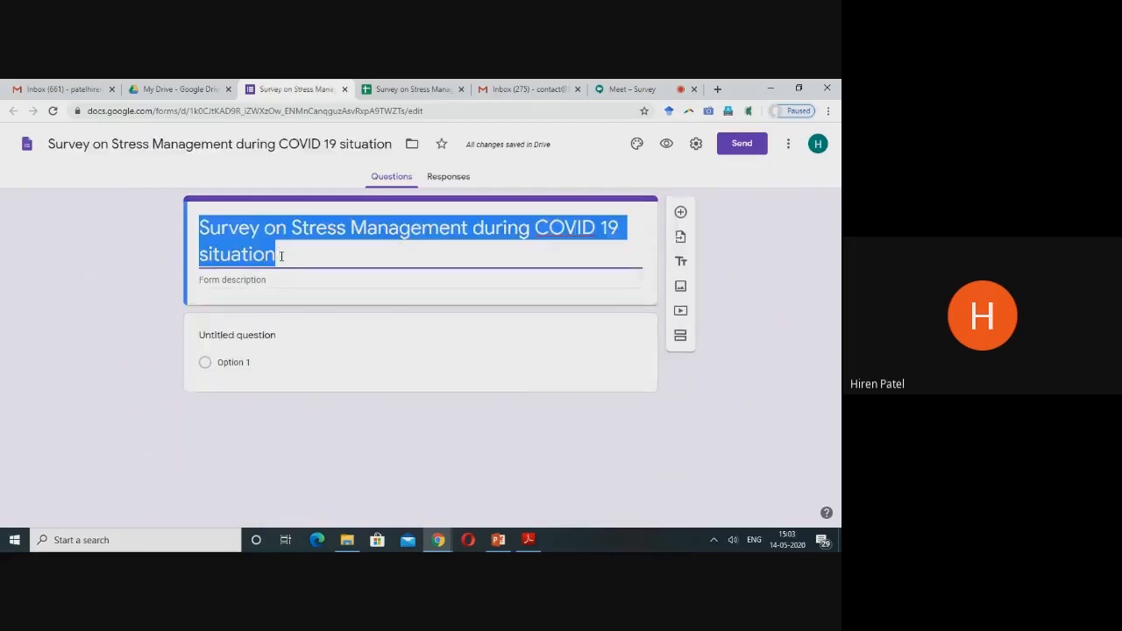
Copy the label "Name" from question 1 of the PDF and use it as the form's first question text.
left_click(313, 324)
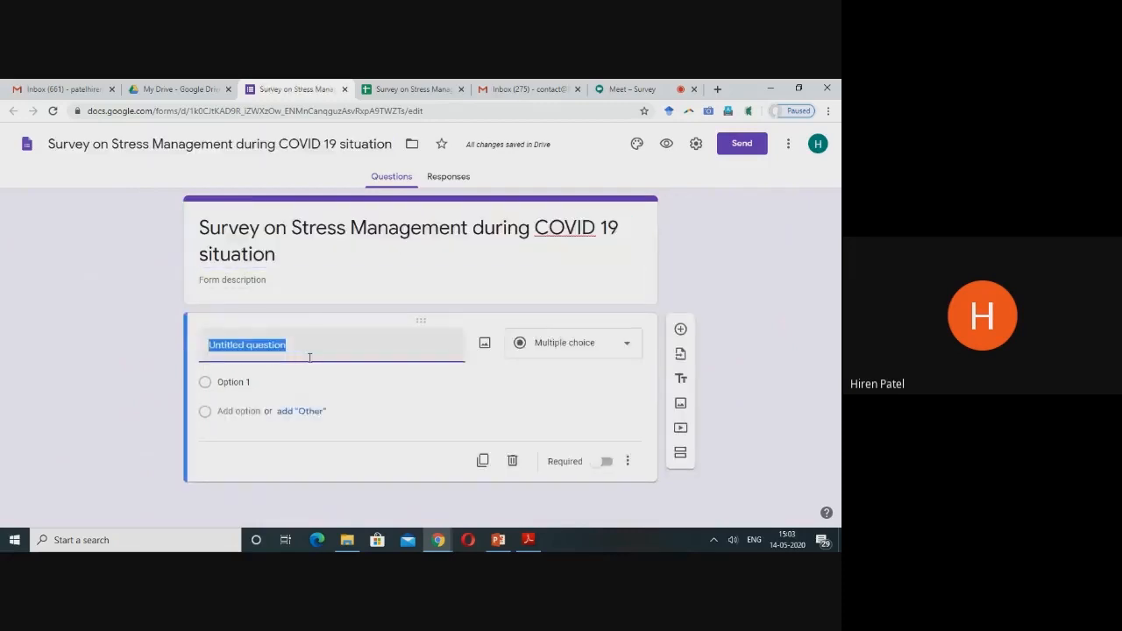
left_click(528, 540)
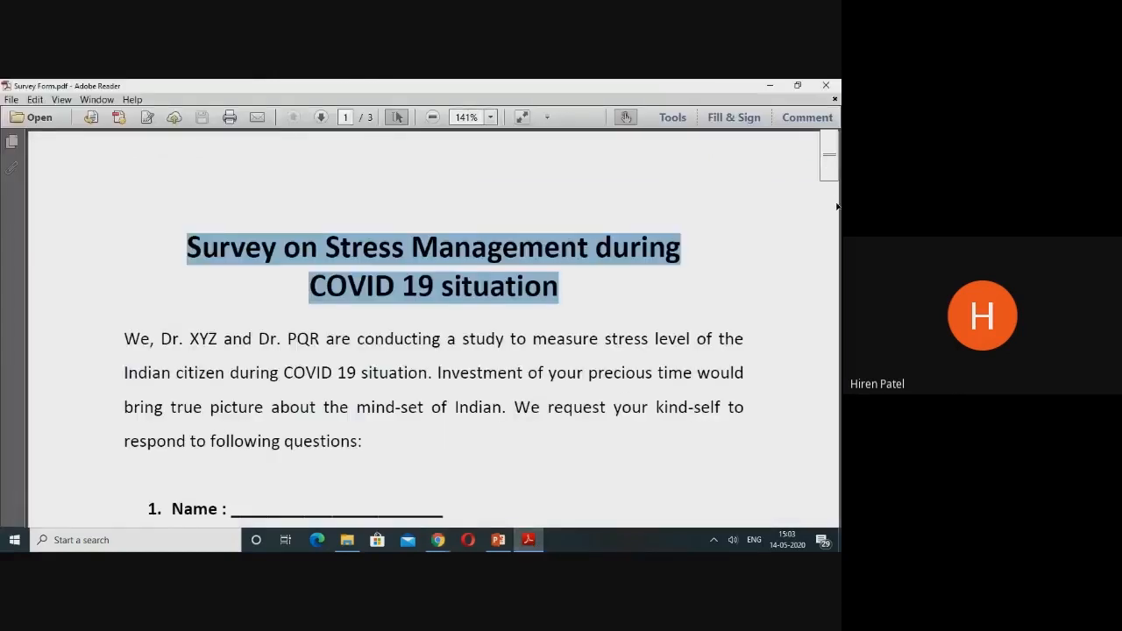
scroll(836, 206, "down", 6)
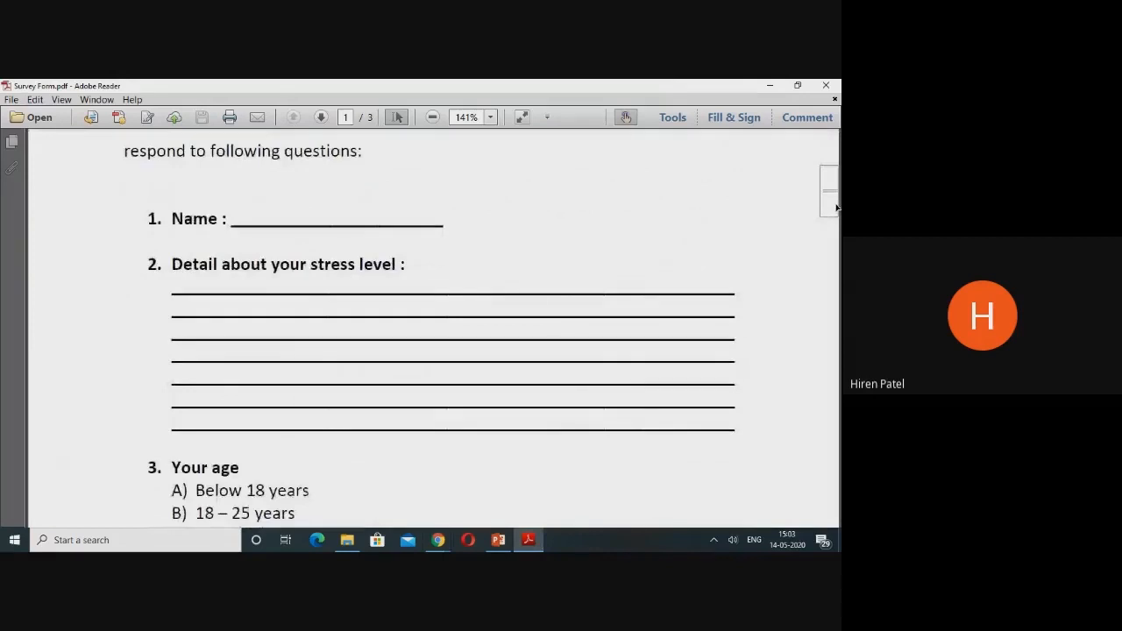
left_click_drag(214, 213, 175, 216)
key("ctrl+c")
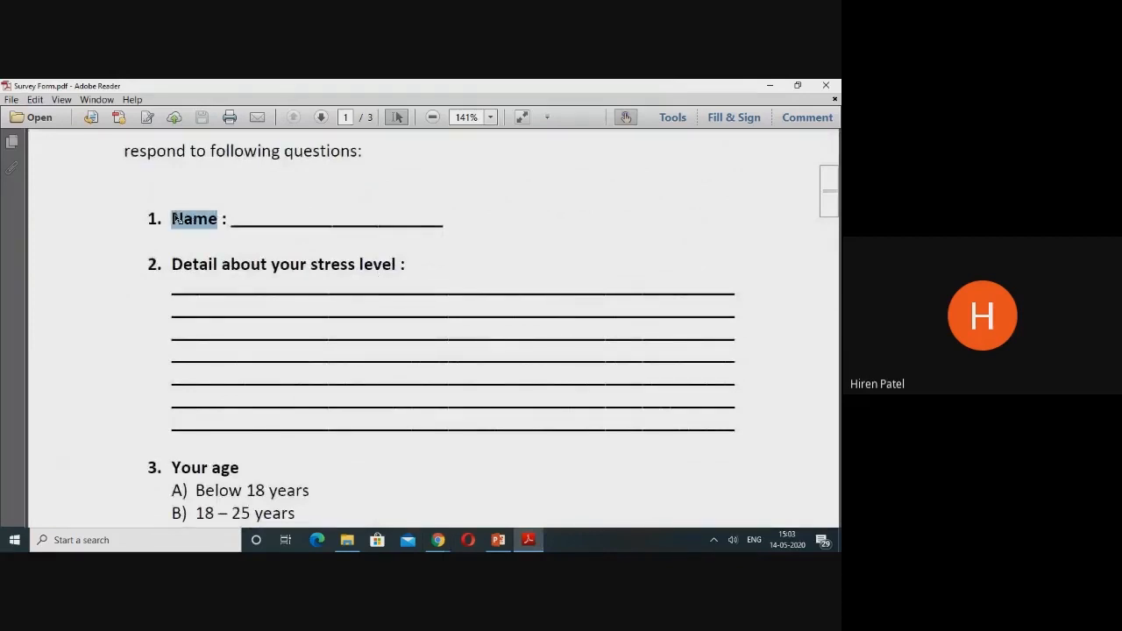
mouse_move(437, 537)
left_click(405, 505)
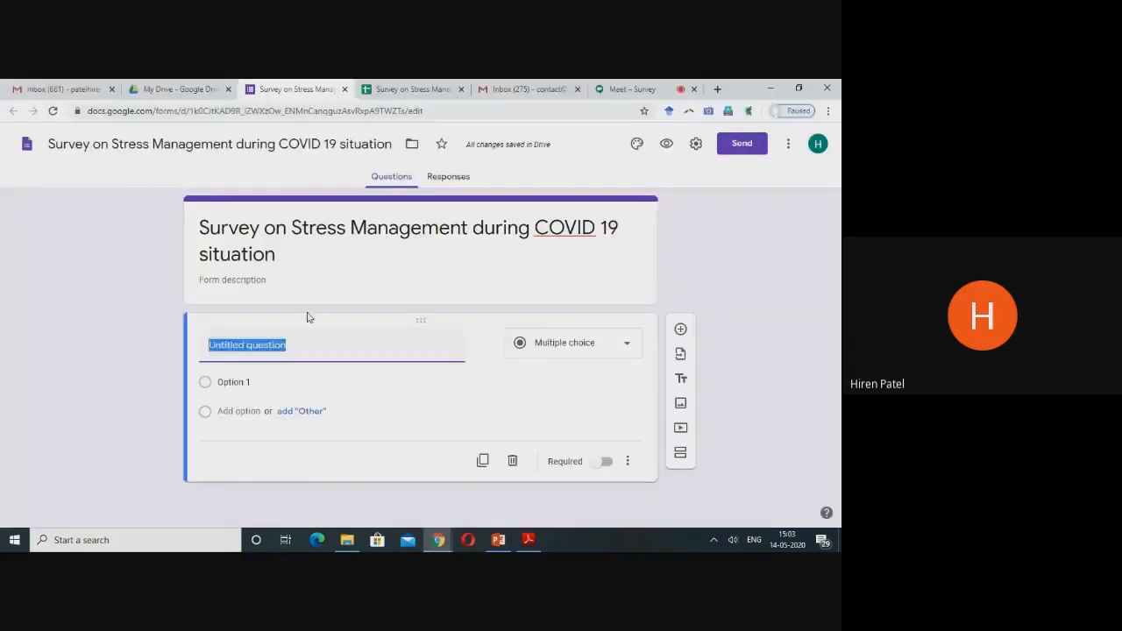
key("ctrl+v")
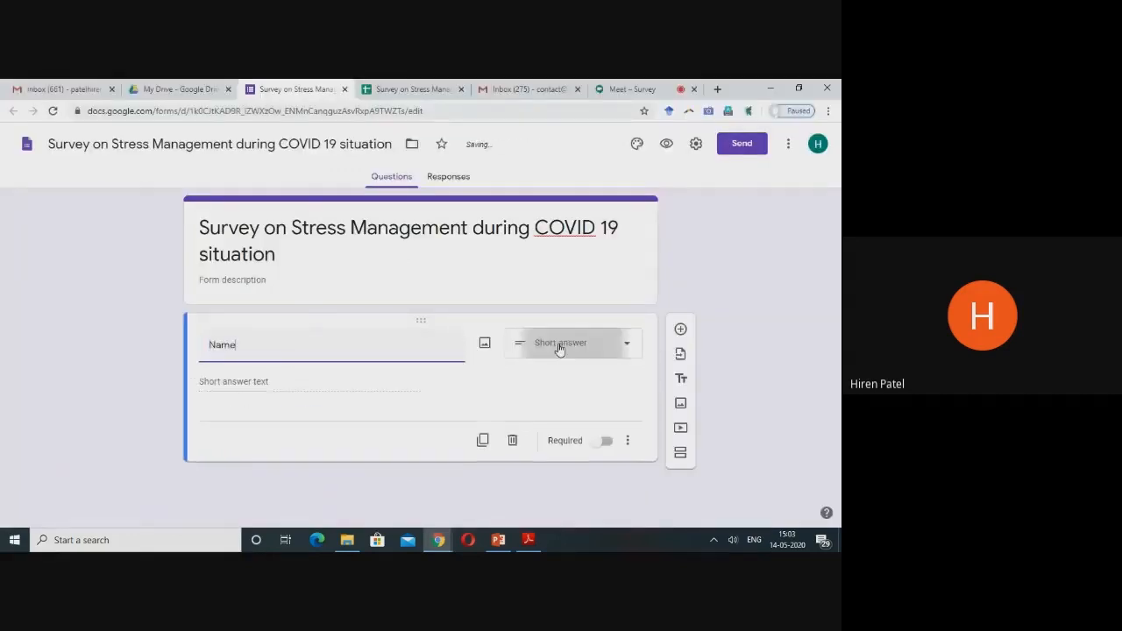
Choose Short answer as the Name question's type and make the question required.
left_click(559, 345)
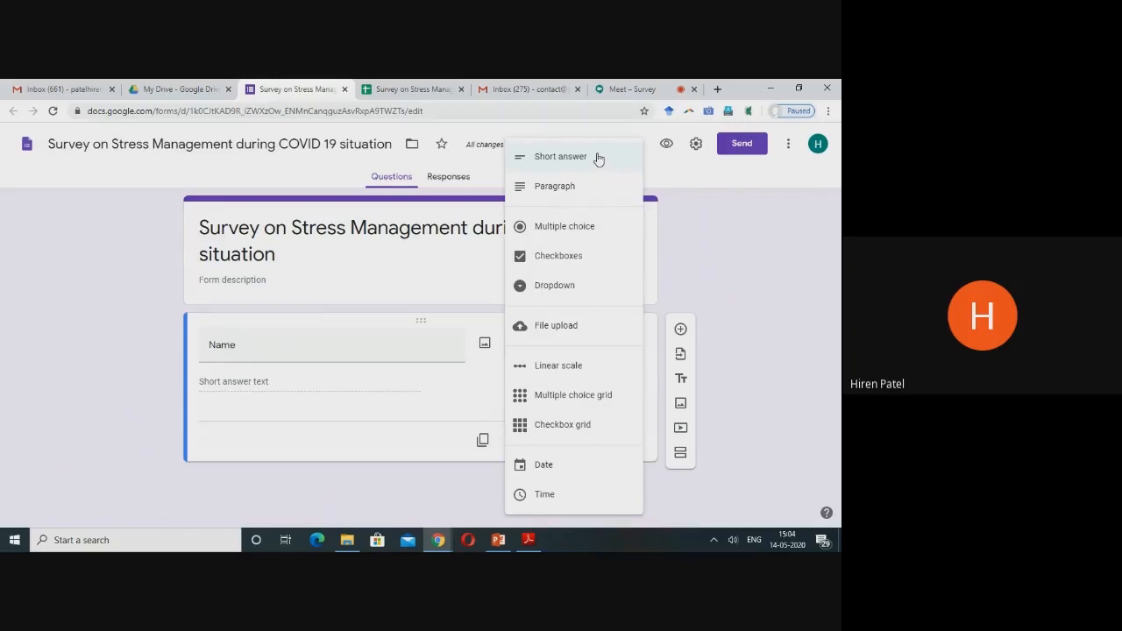
left_click(598, 157)
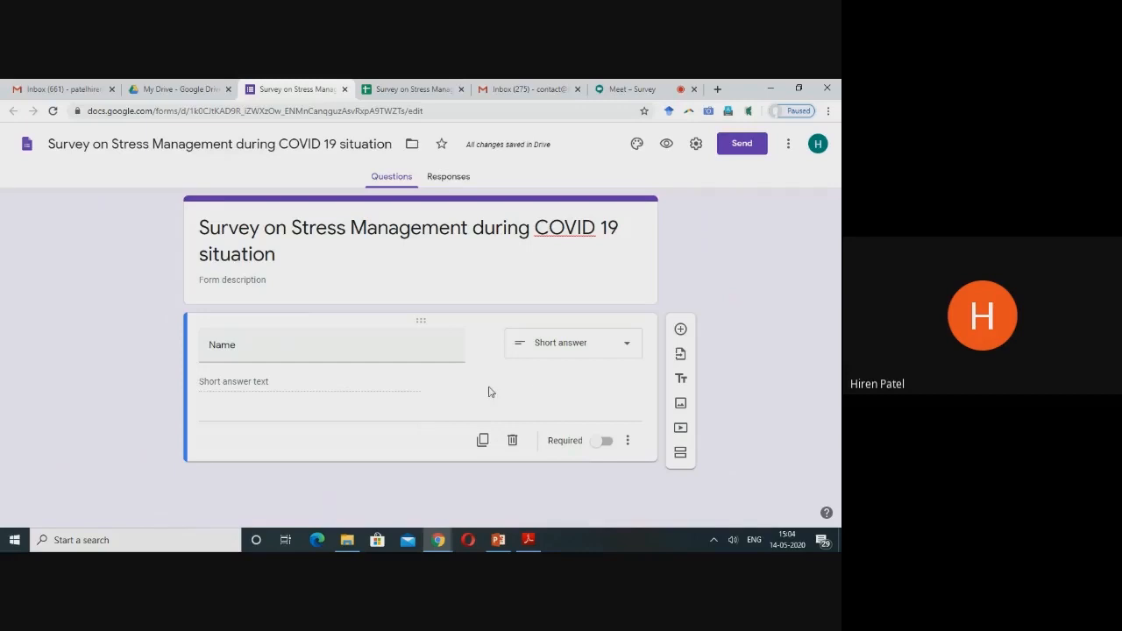
left_click(605, 443)
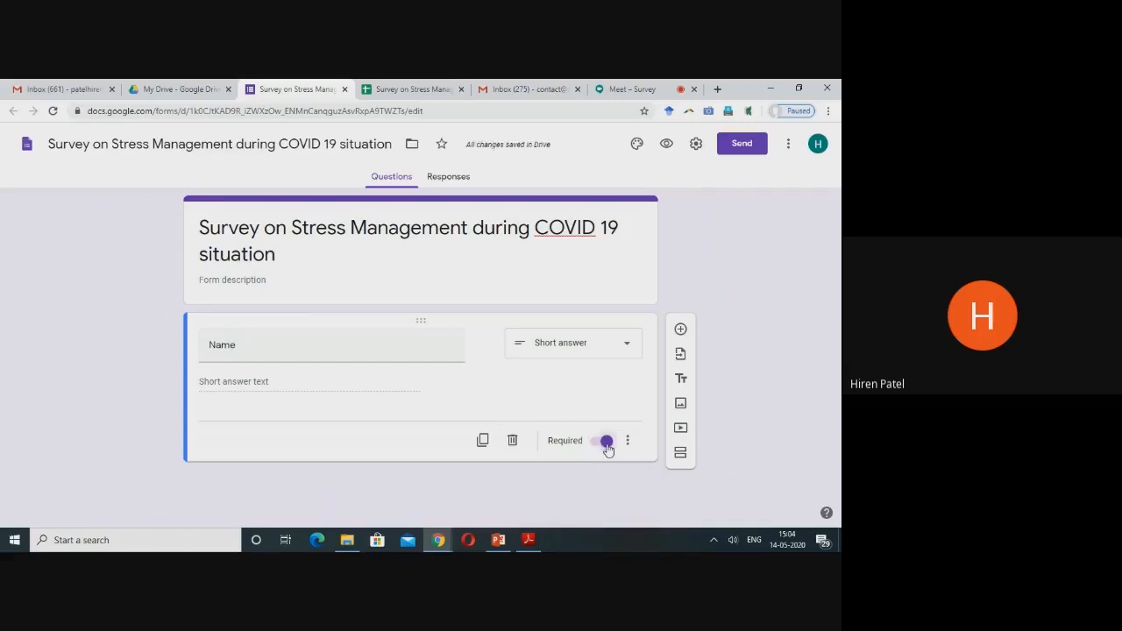
Add a second question with the text "Detail about your stress level" copied from the PDF, and set its type to Paragraph.
left_click(681, 335)
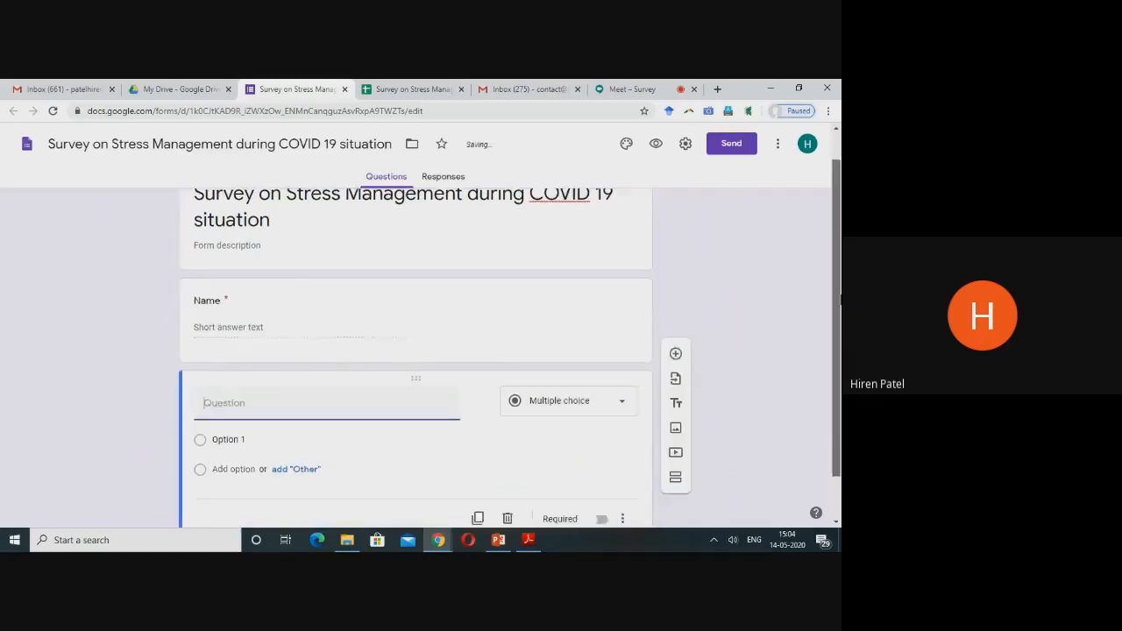
left_click(527, 540)
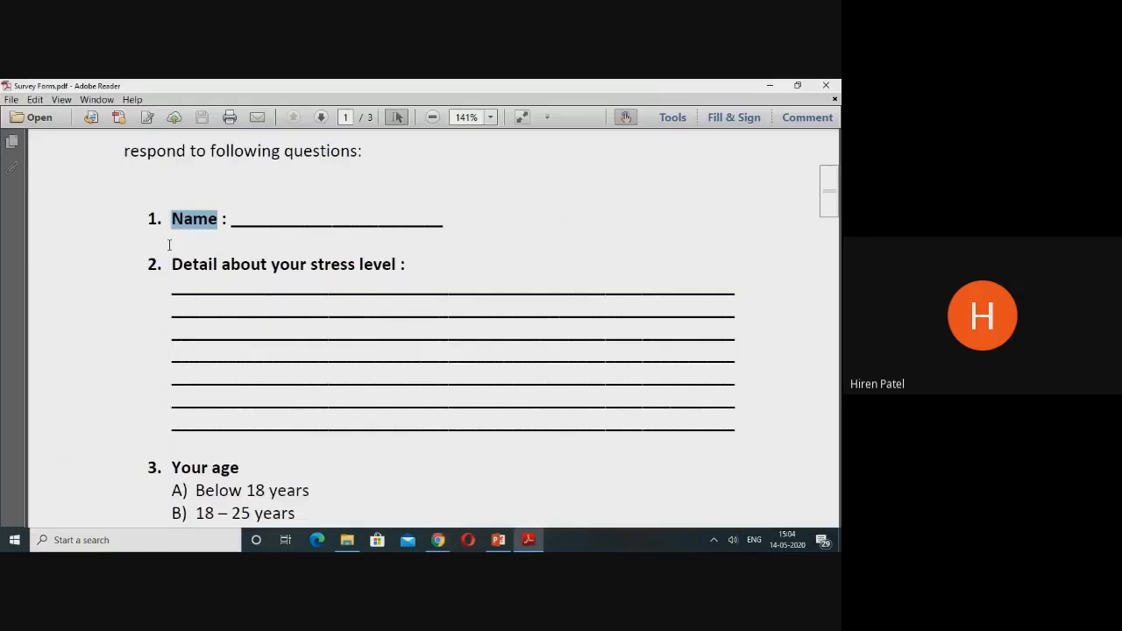
left_click_drag(173, 263, 397, 256)
key("ctrl+c")
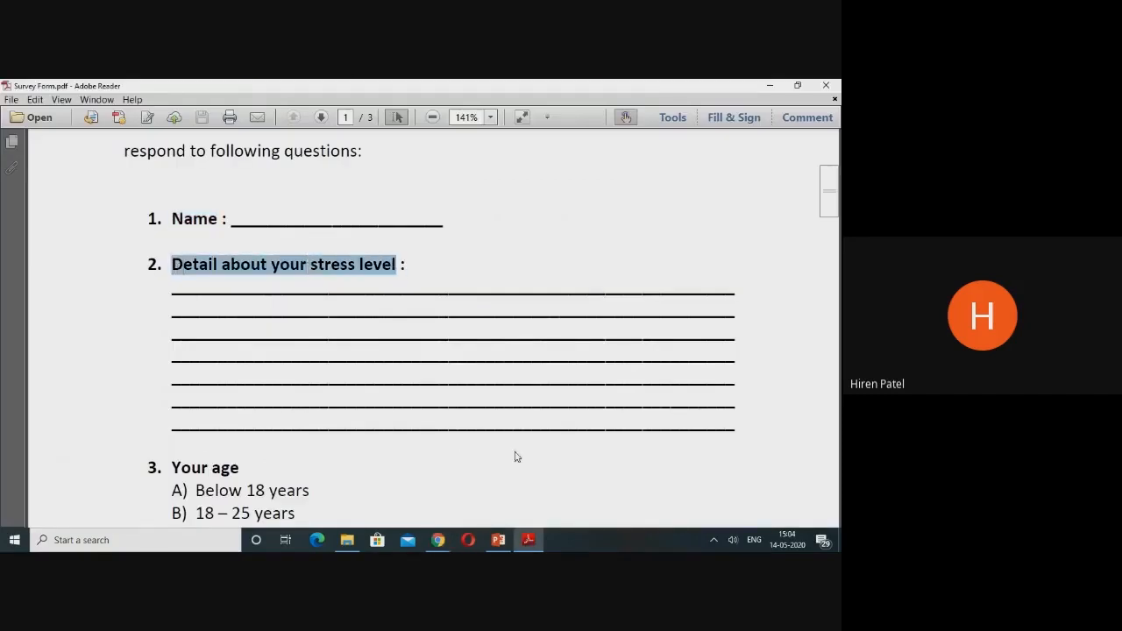
left_click(438, 540)
left_click(381, 482)
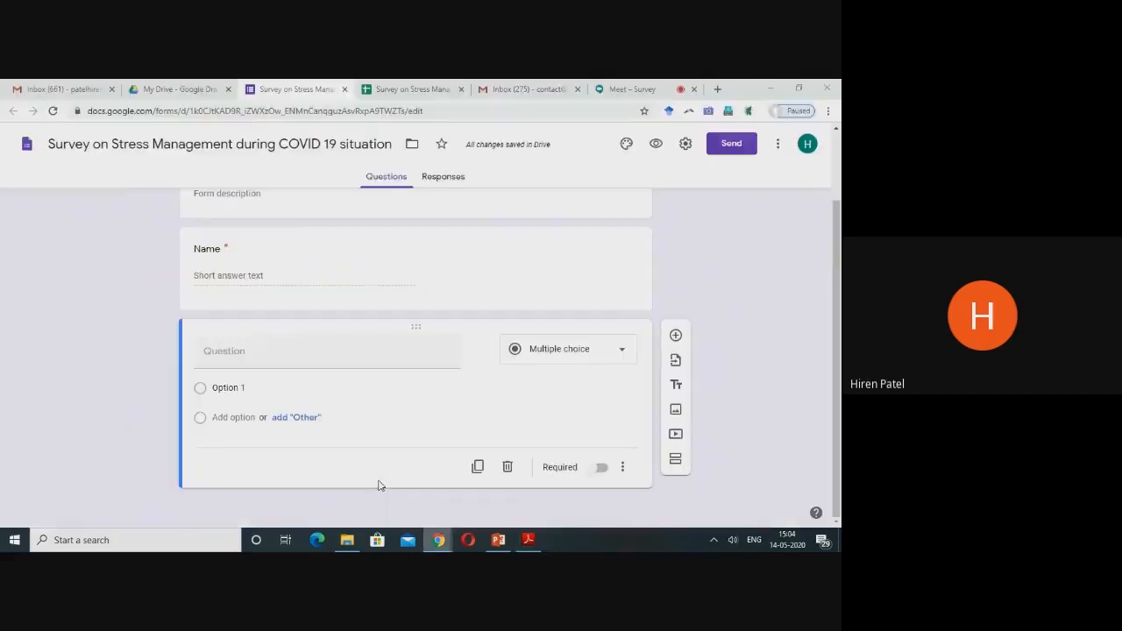
key("ctrl+v")
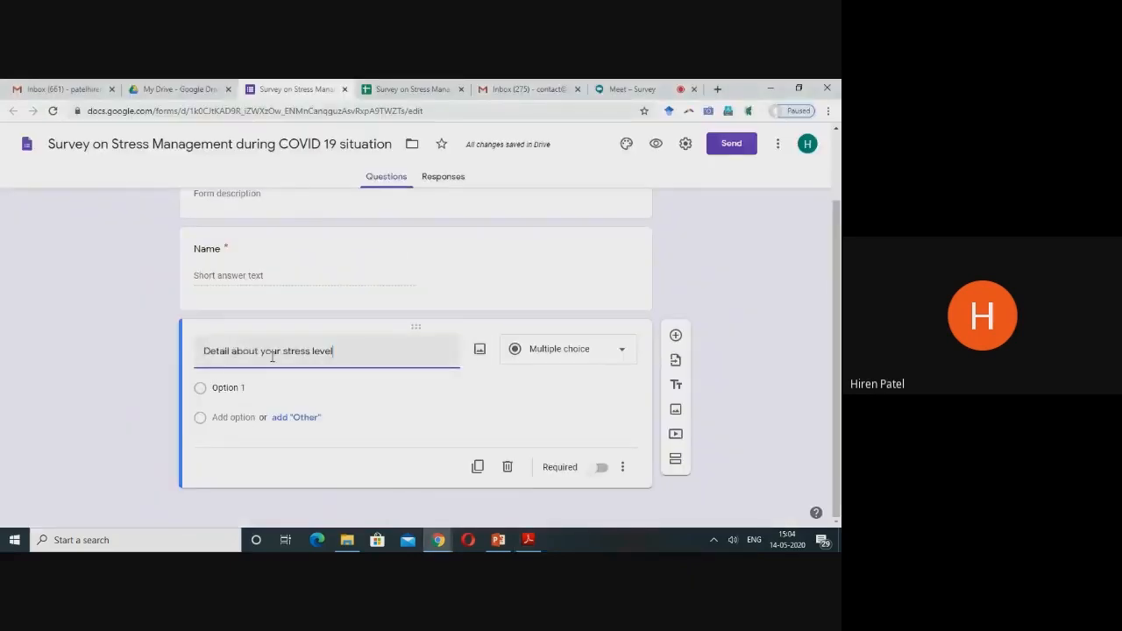
left_click(567, 360)
left_click(561, 187)
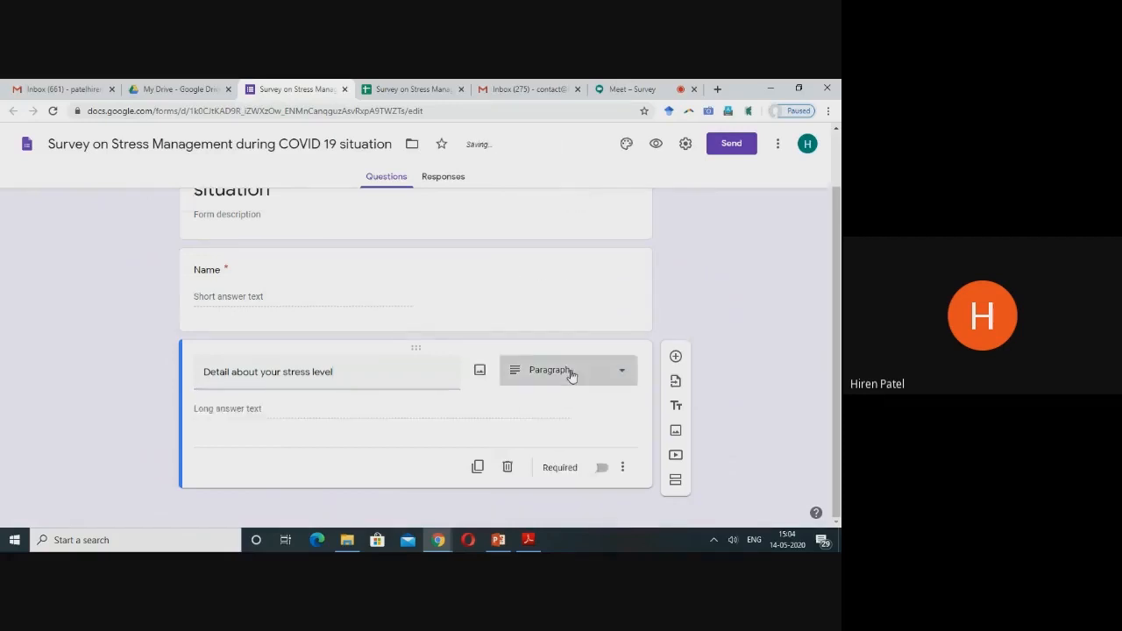
Keep Paragraph as the type of the "Detail about your stress level" question and make it required.
left_click(570, 372)
left_click(566, 188)
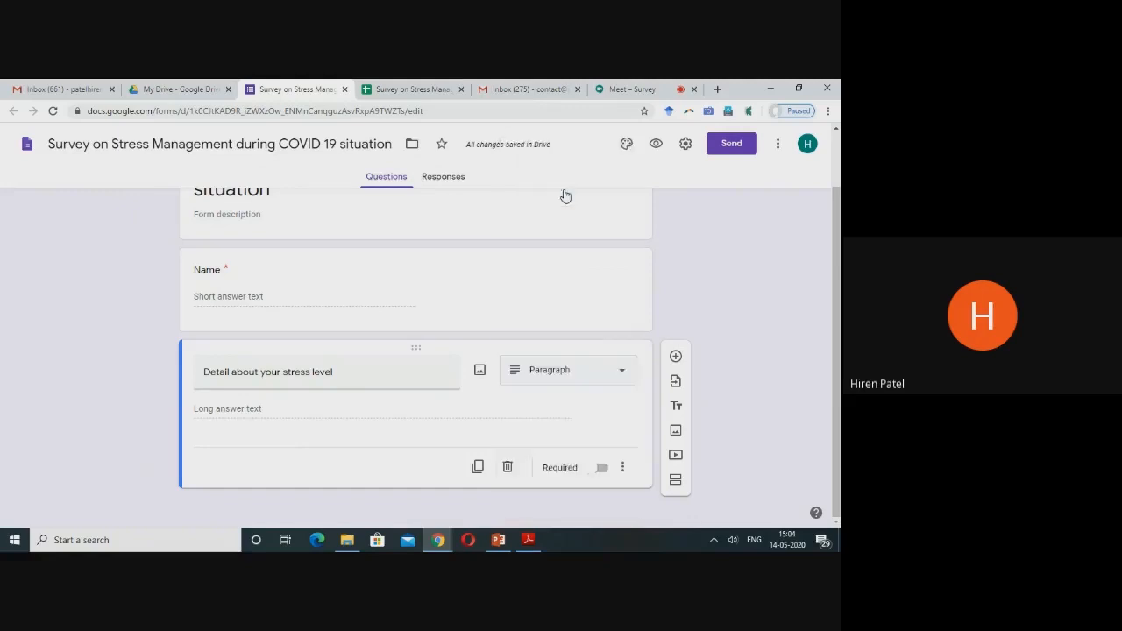
left_click(602, 468)
Add a third question with the text "Your age" copied from the PDF, and keep Multiple choice as its type.
left_click(674, 357)
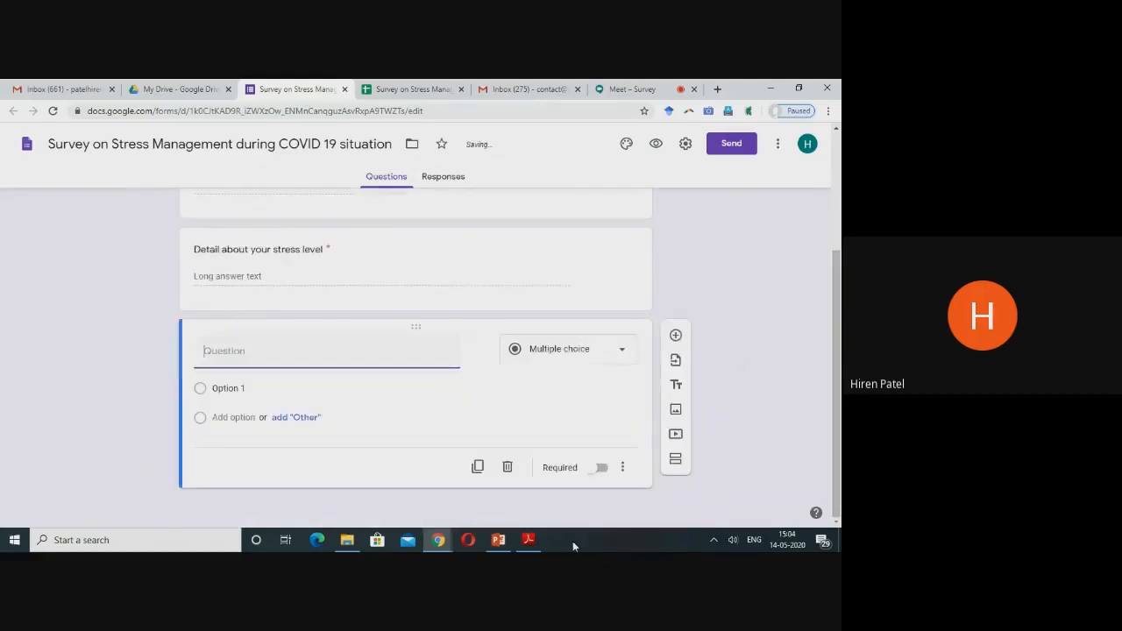
left_click(529, 540)
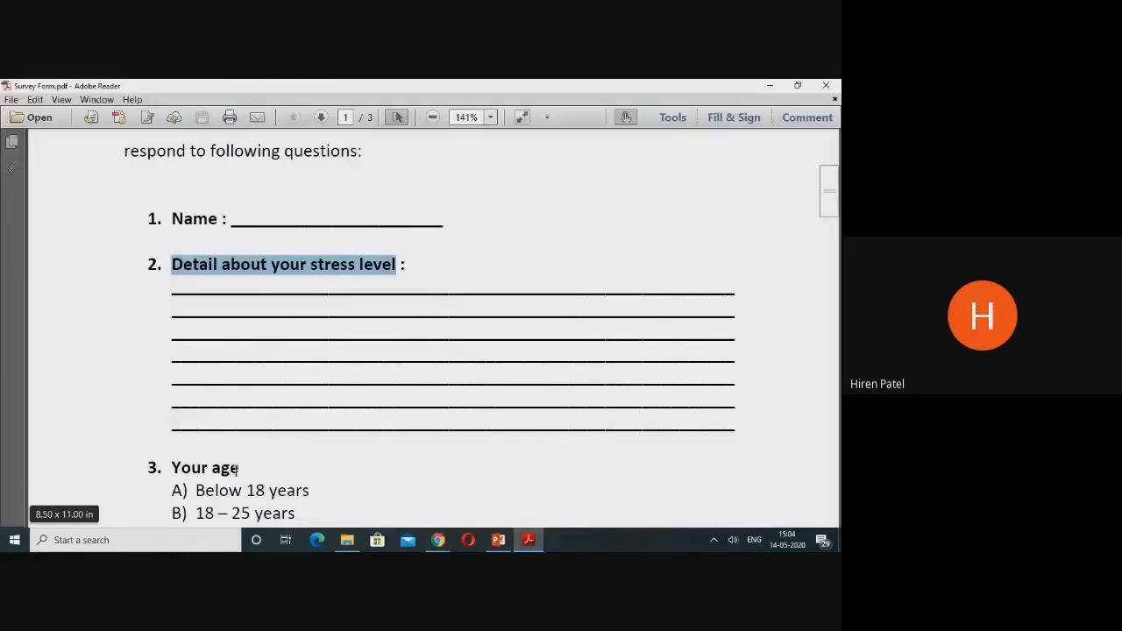
left_click_drag(240, 469, 176, 467)
key("ctrl+c")
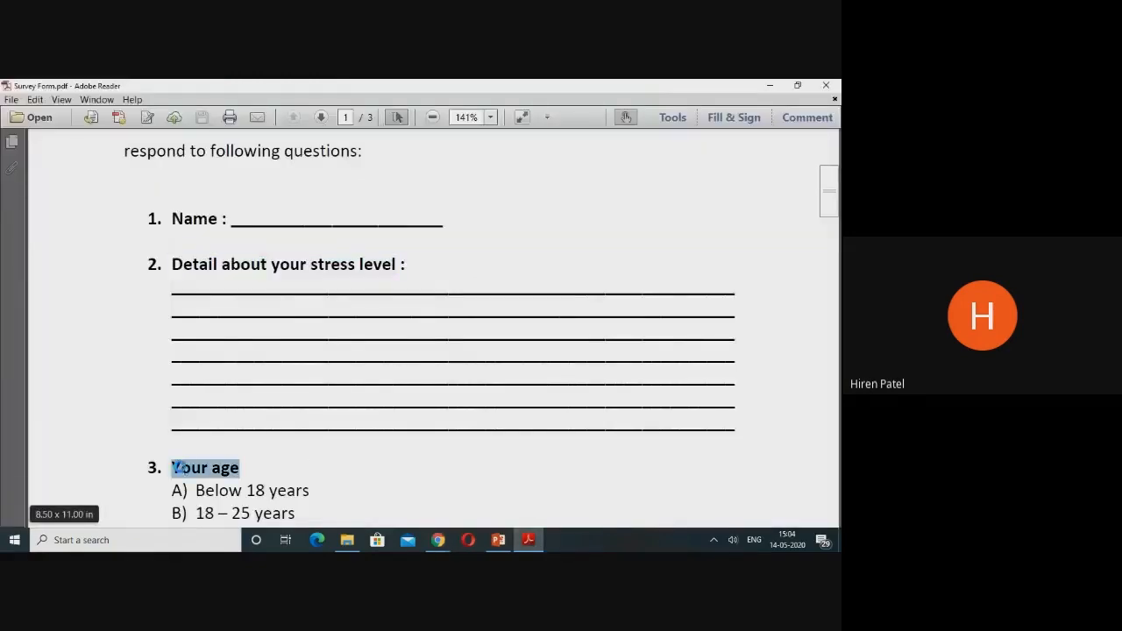
mouse_move(439, 528)
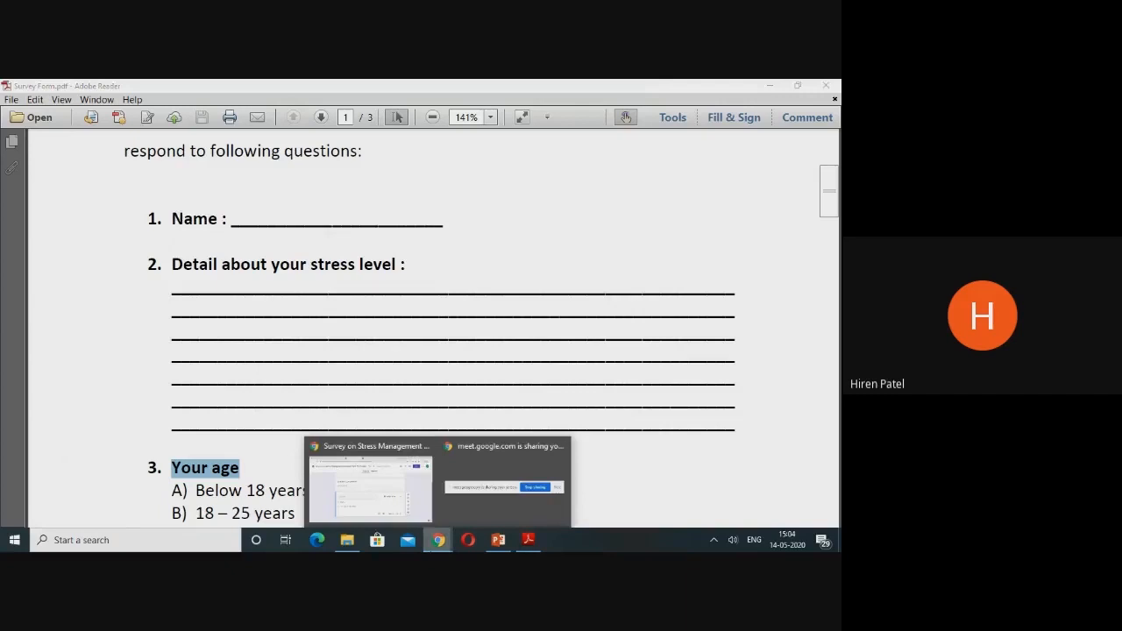
left_click(362, 480)
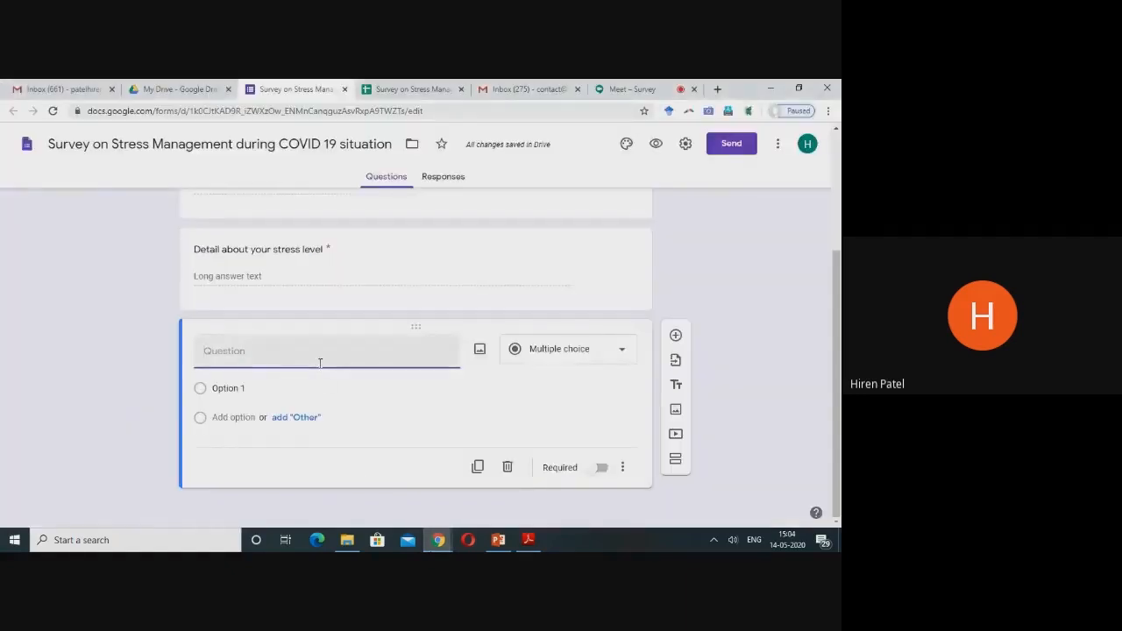
key("ctrl+v")
left_click(561, 355)
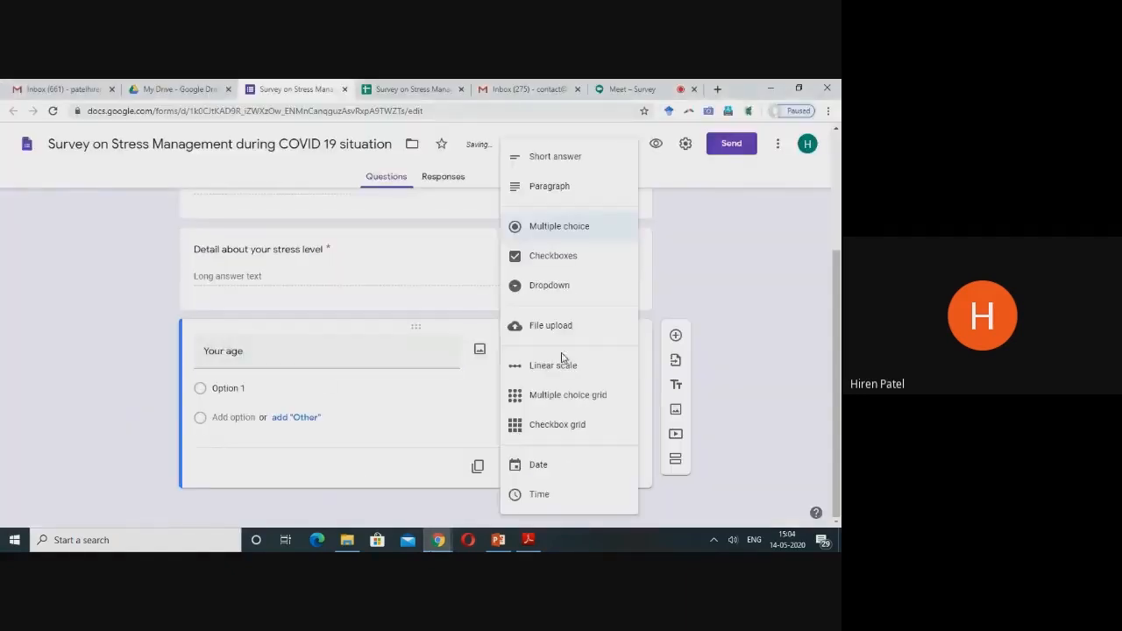
left_click(559, 228)
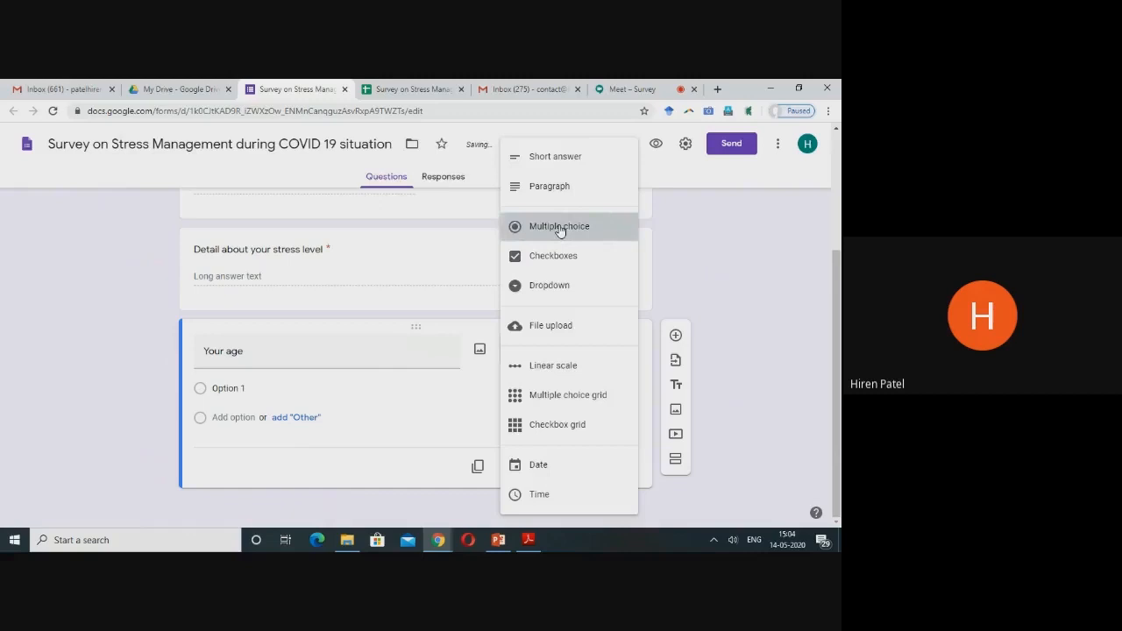
Copy "Below 18 years" from question 3 of the PDF as the first option of the age question.
left_click(529, 538)
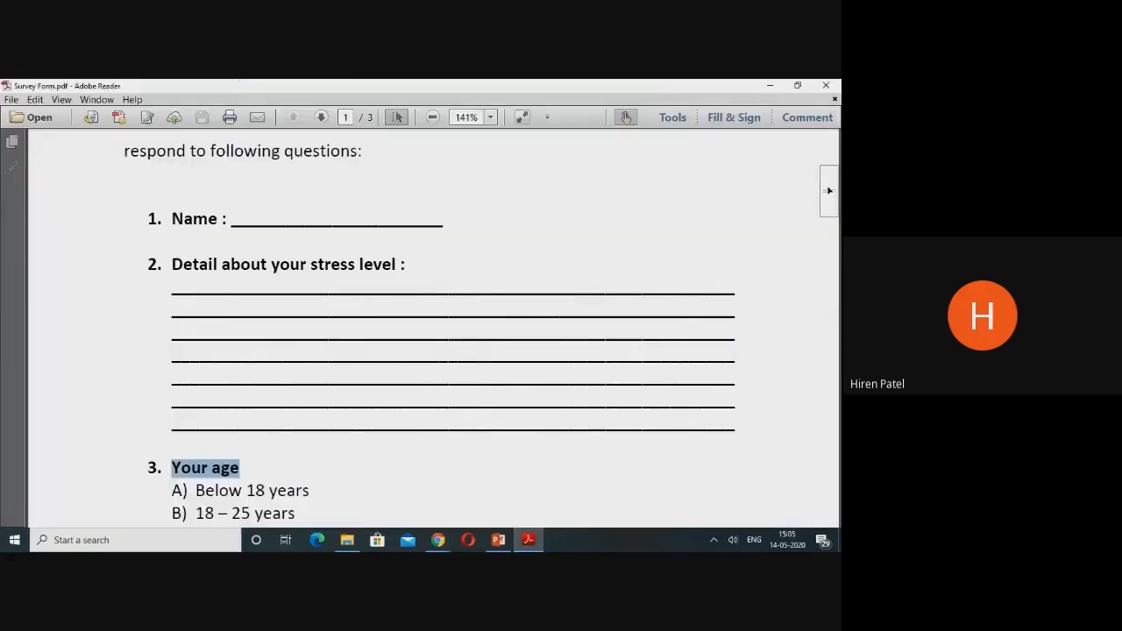
scroll(324, 292, "down", 5)
left_click_drag(312, 271, 196, 271)
key("ctrl+c")
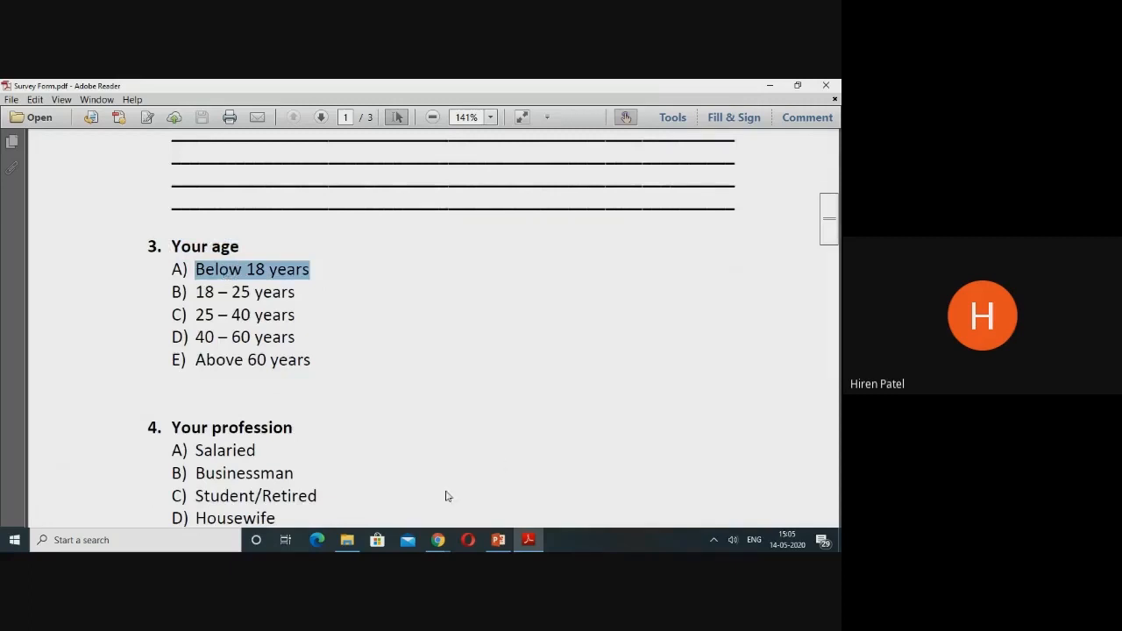
left_click(437, 539)
left_click(387, 508)
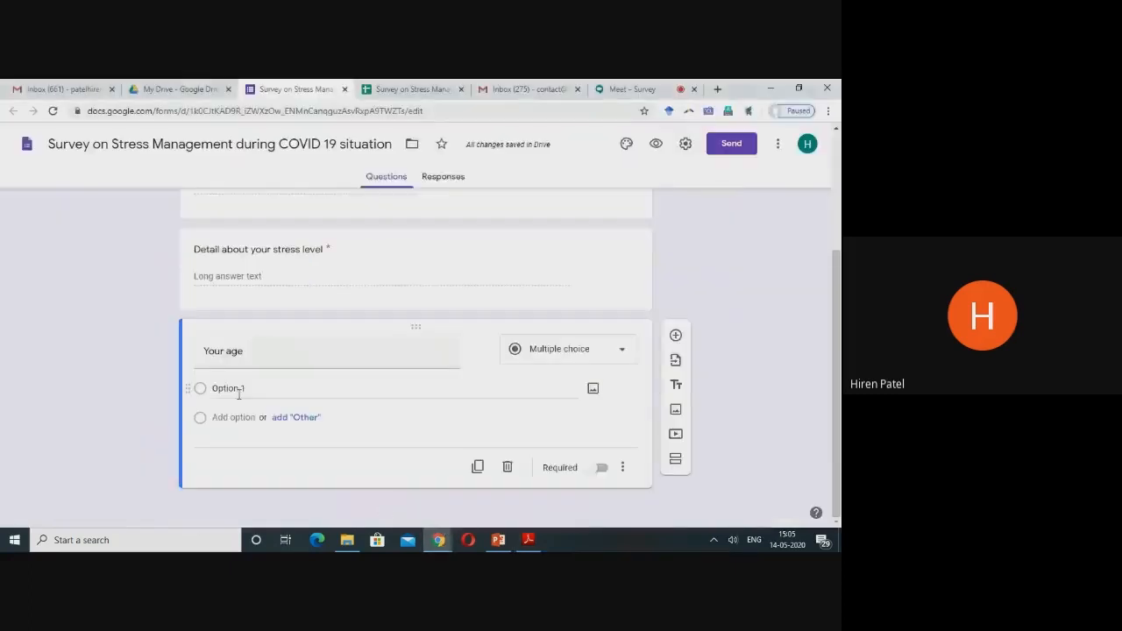
left_click(235, 392)
key("ctrl+v")
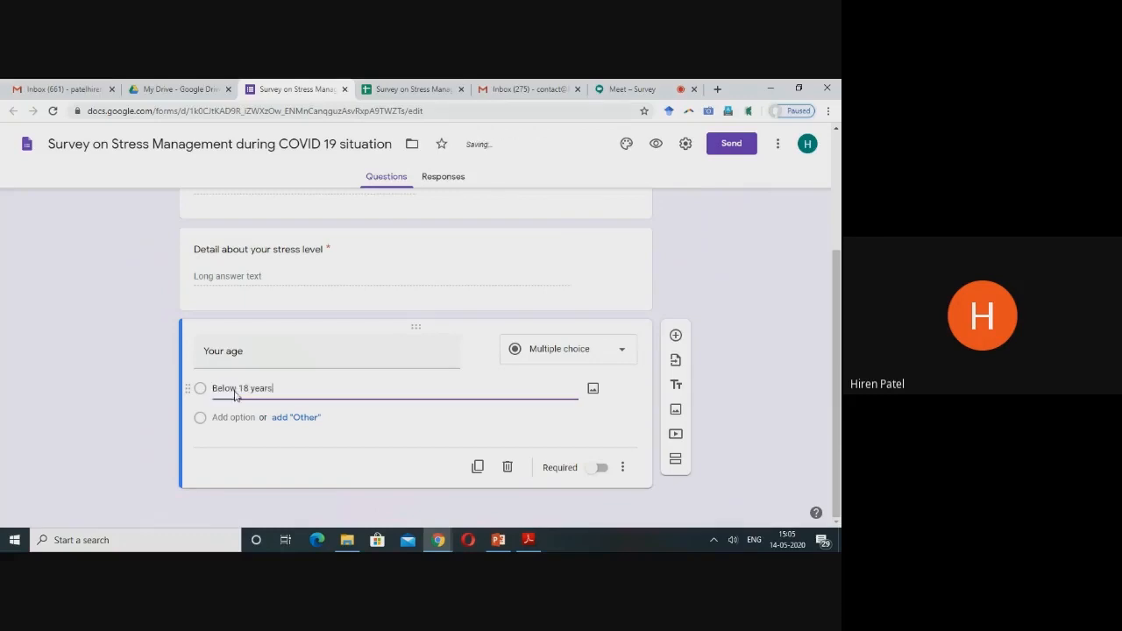
Copy "18 – 25 years" from the PDF as the age question's second option and make the question required.
left_click(528, 538)
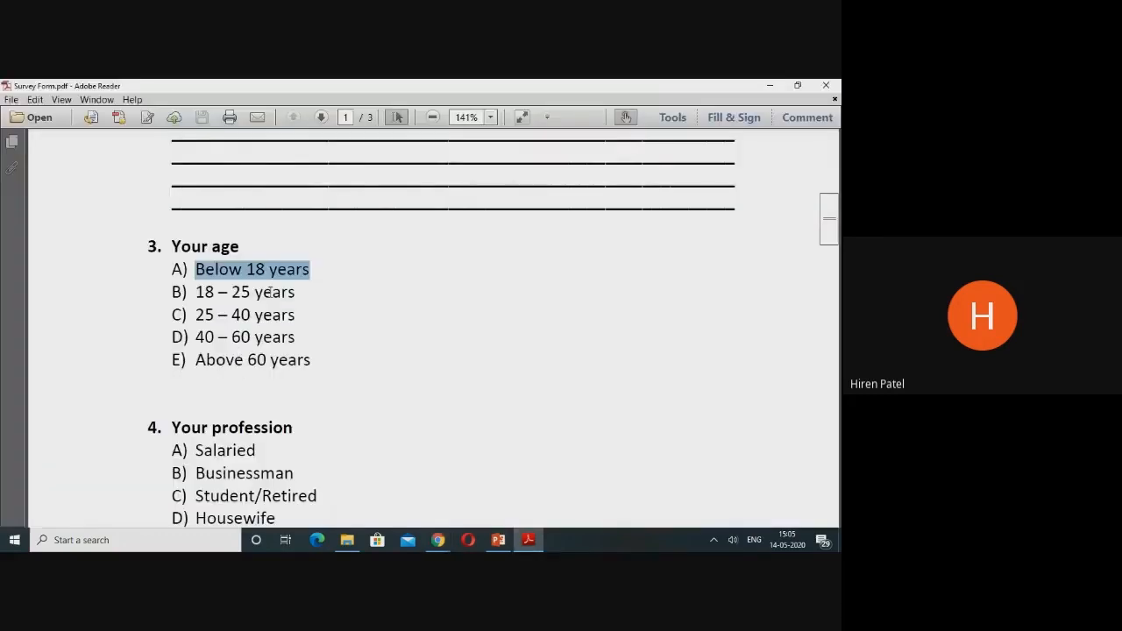
left_click_drag(298, 292, 198, 292)
key("ctrl+c")
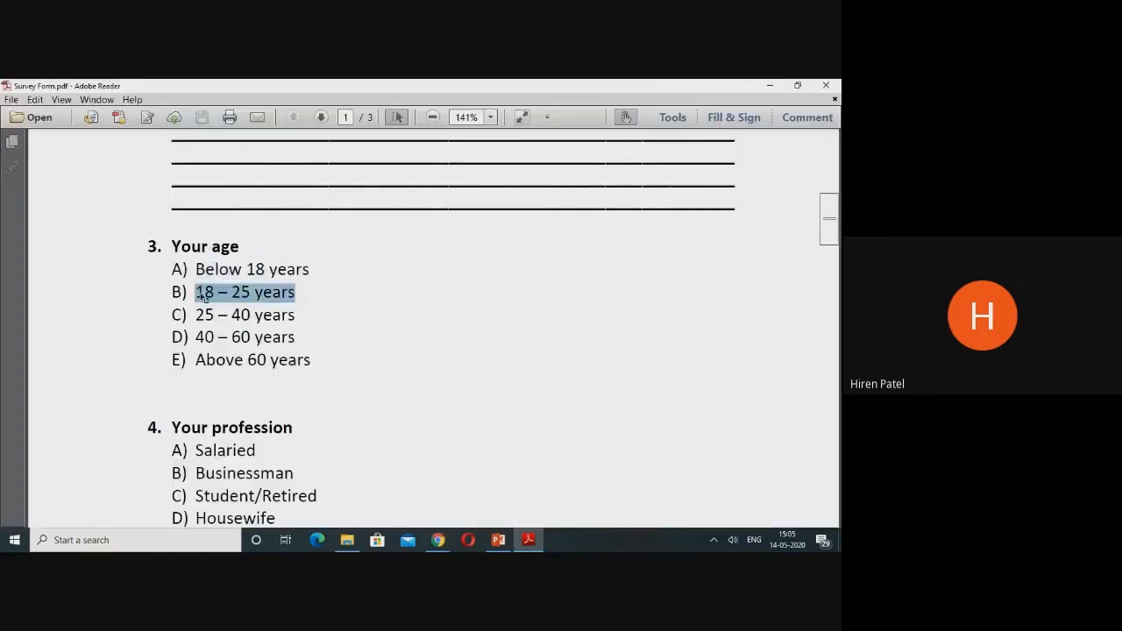
left_click(436, 540)
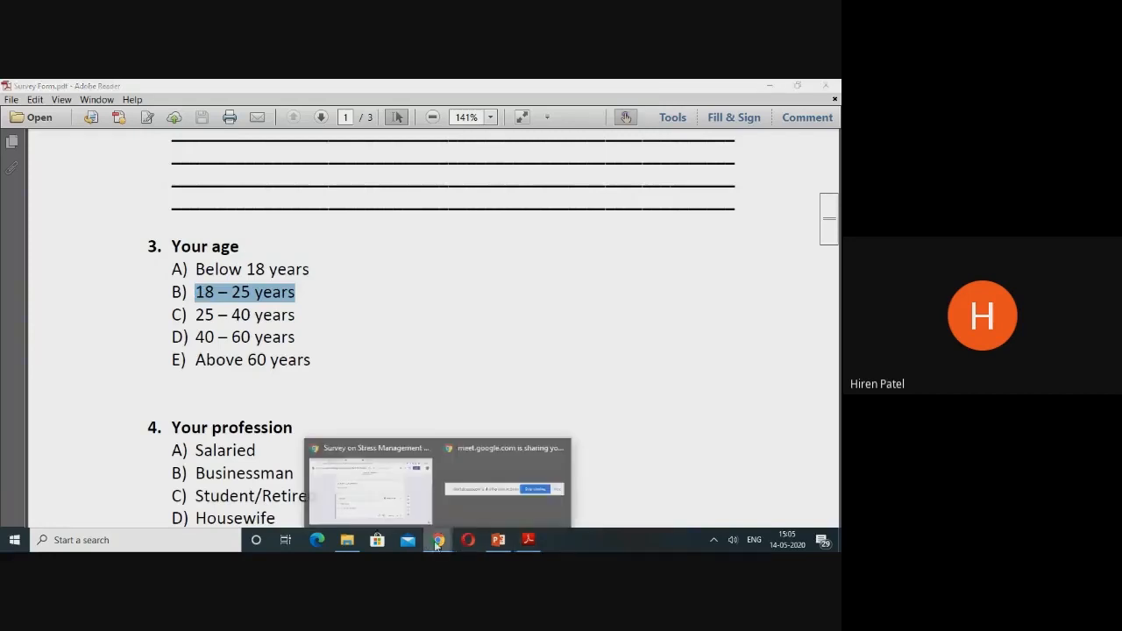
left_click(372, 478)
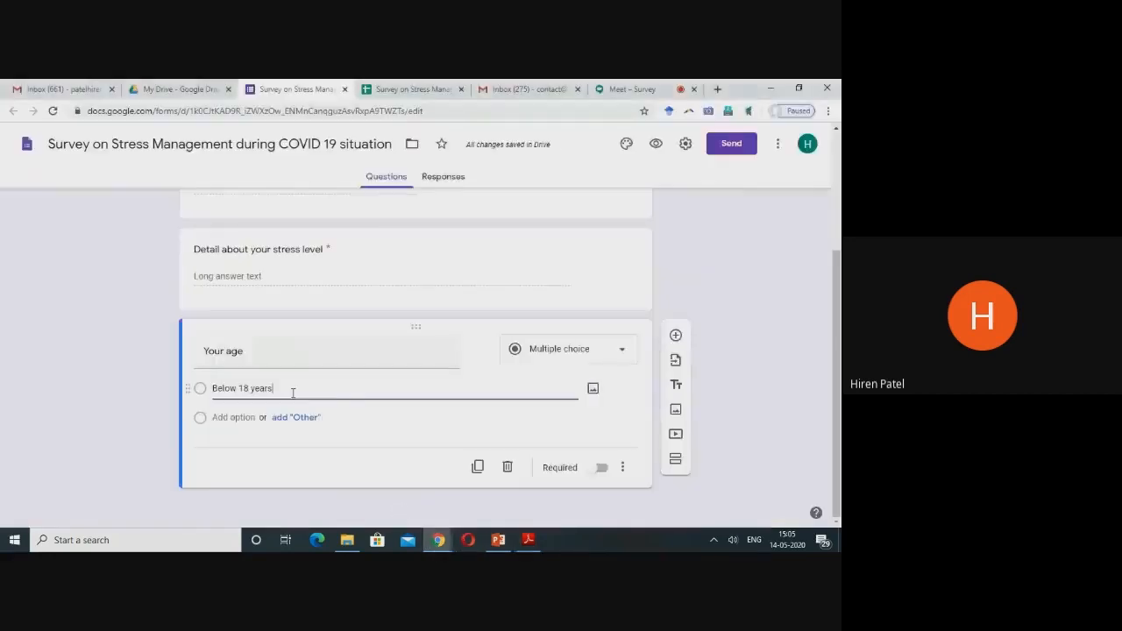
left_click(252, 418)
key("ctrl+v")
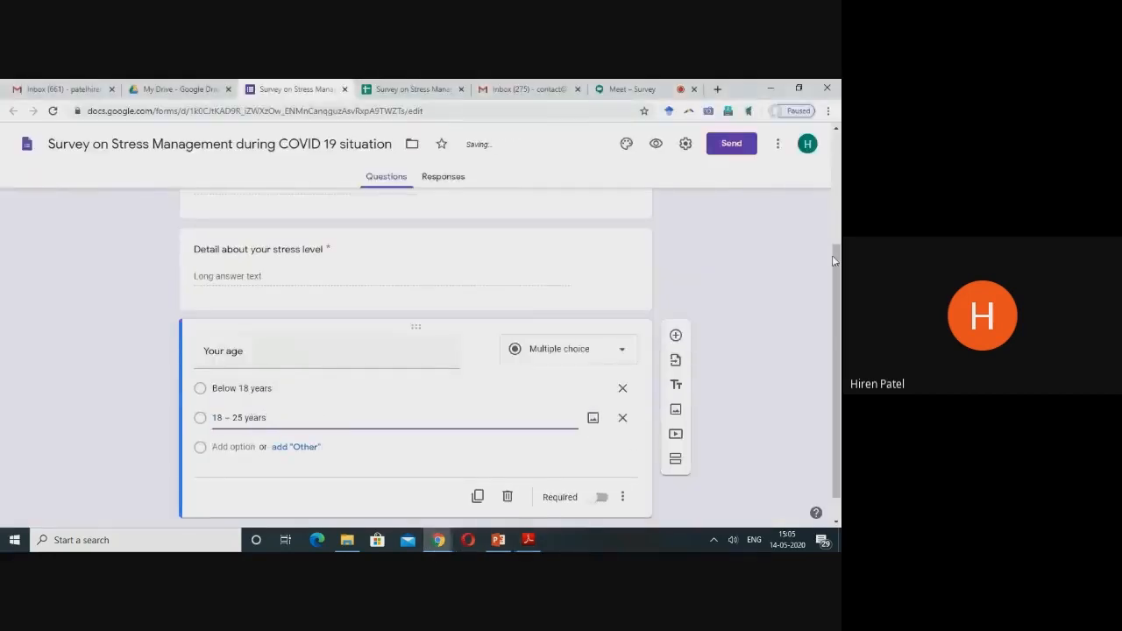
scroll(839, 266, "down", 1)
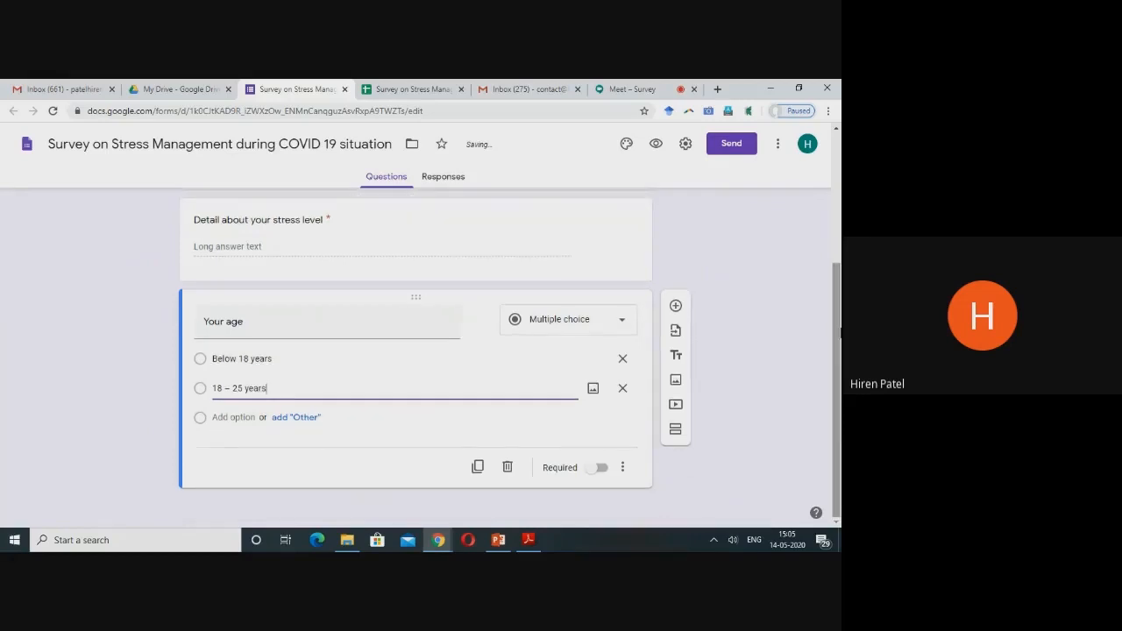
left_click(599, 468)
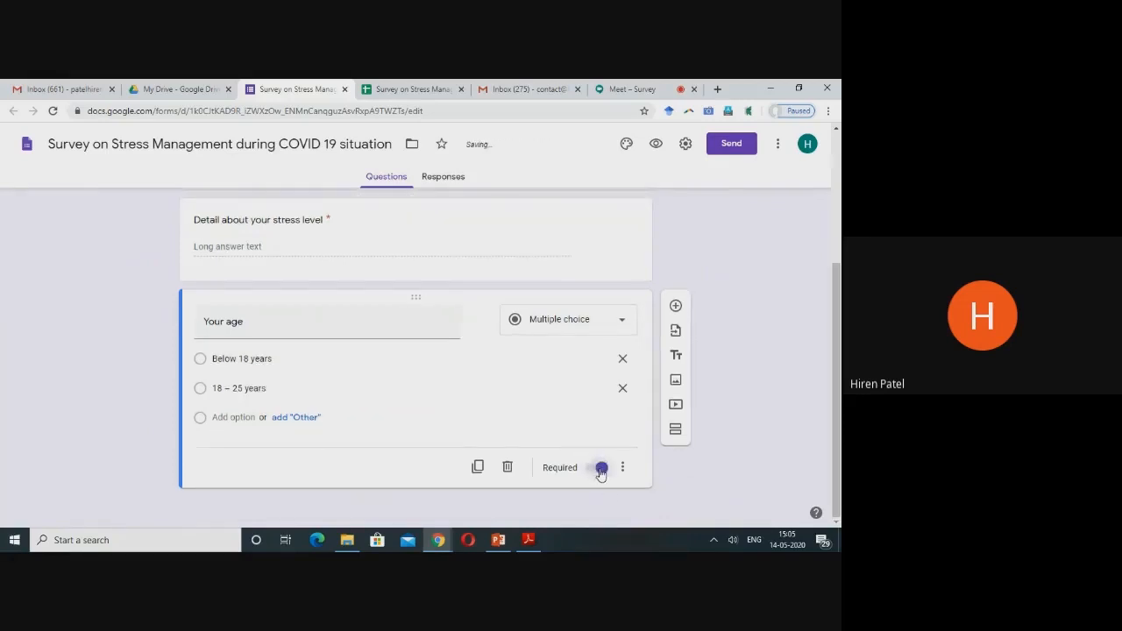
Add a fourth question with the text "Your profession" copied from the PDF, and set its type to Dropdown.
left_click(676, 306)
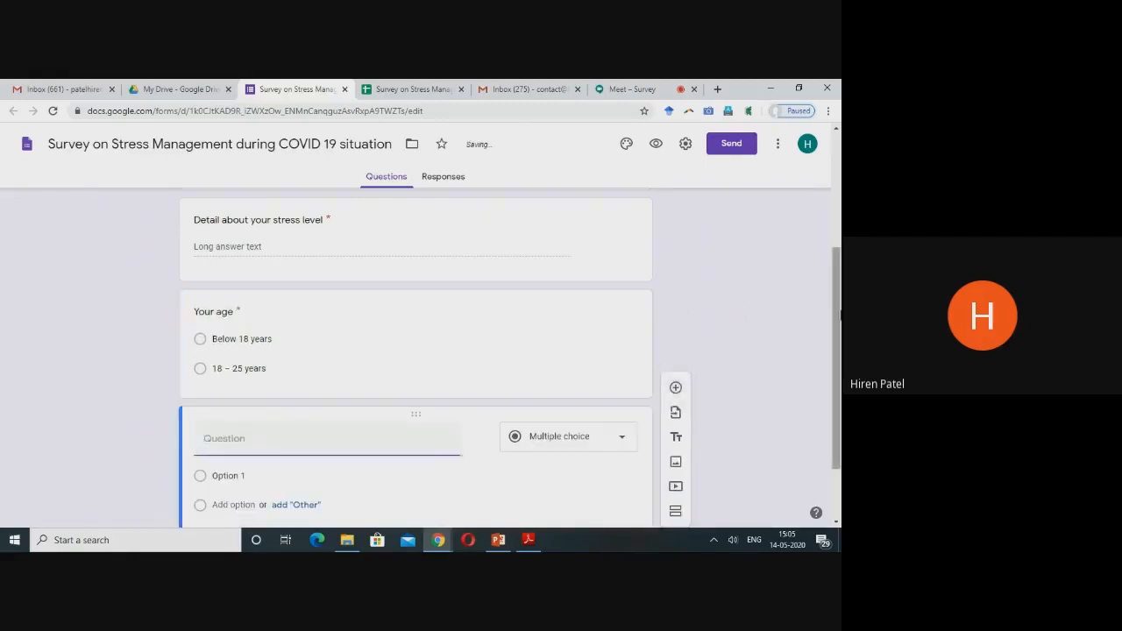
left_click(536, 542)
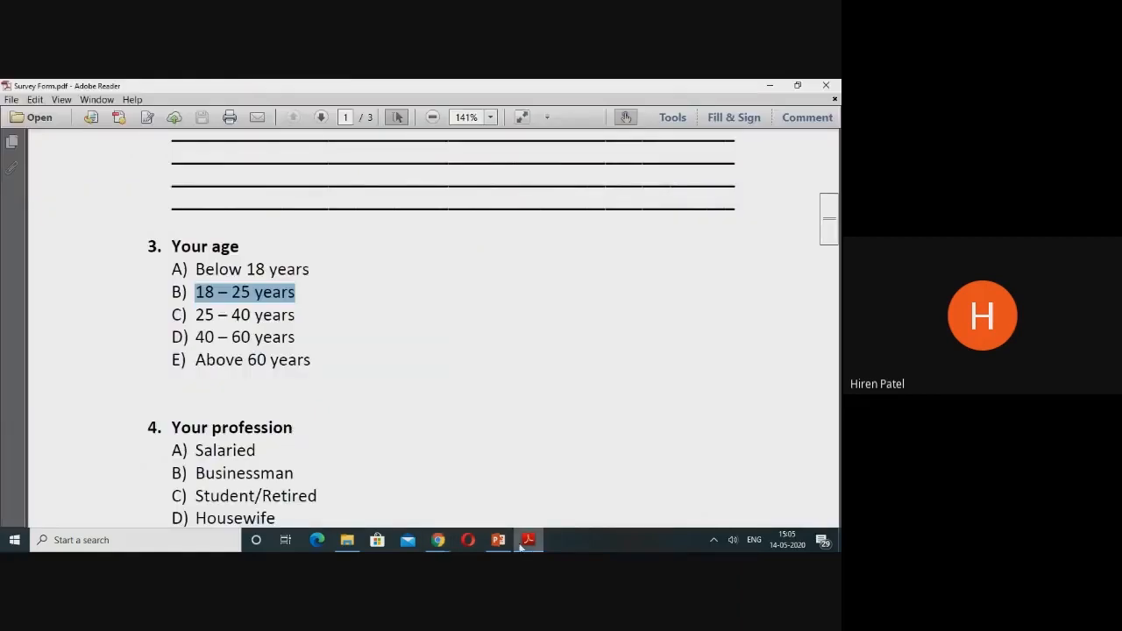
left_click_drag(293, 427, 171, 427)
key("ctrl+c")
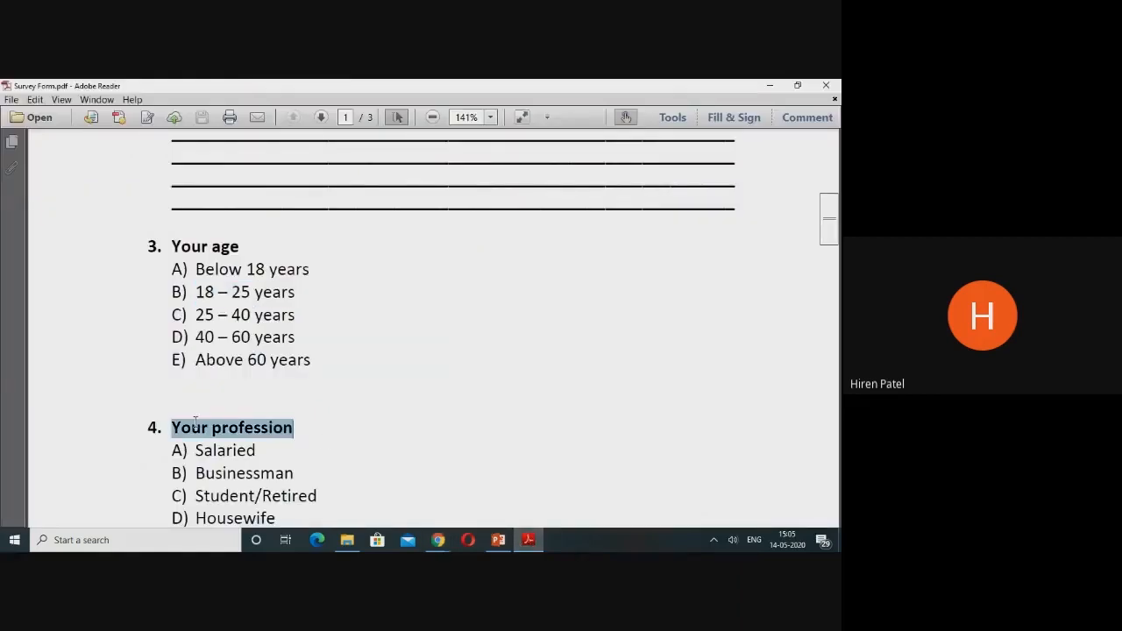
left_click(437, 539)
left_click(375, 468)
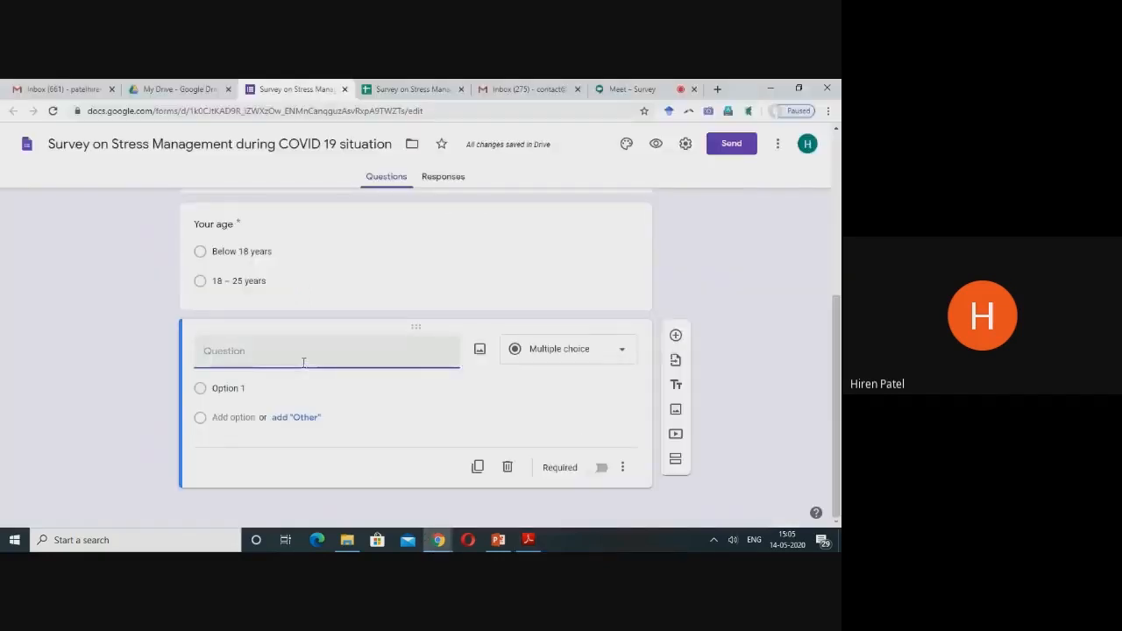
key("ctrl+v")
left_click(566, 363)
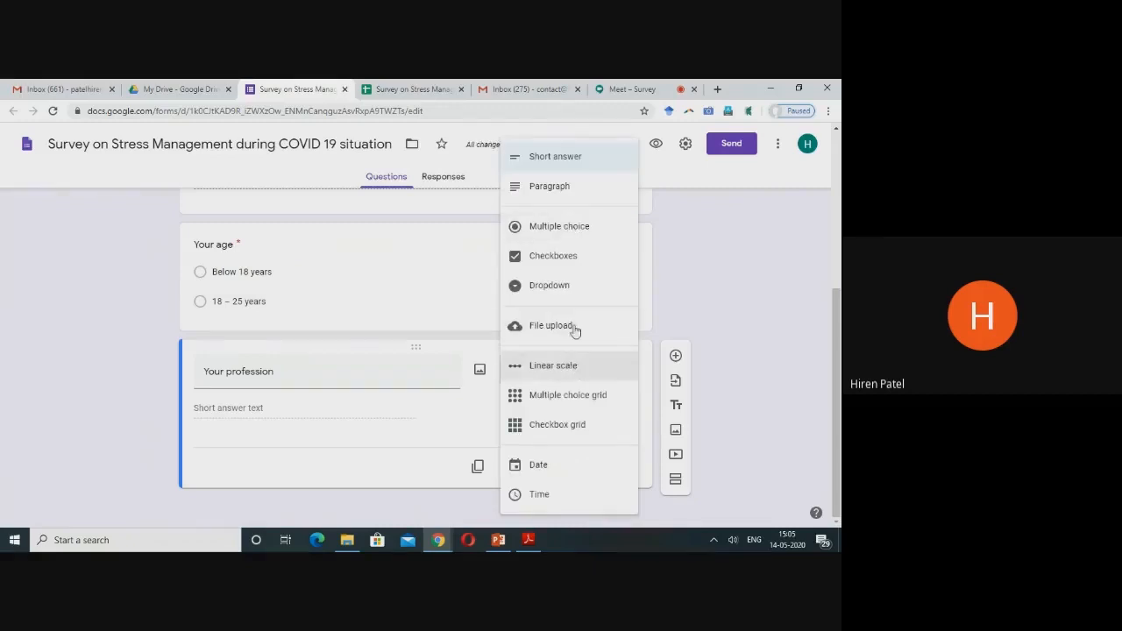
left_click(577, 286)
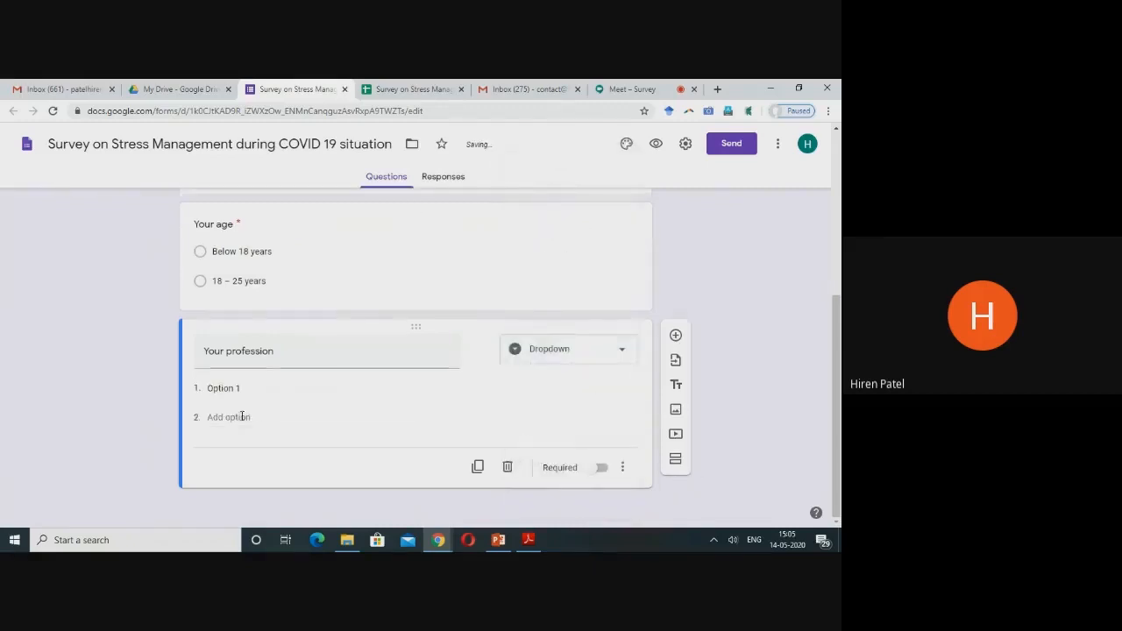
Copy "Salaried" from question 4 of the PDF as the first dropdown option of the profession question.
left_click(240, 388)
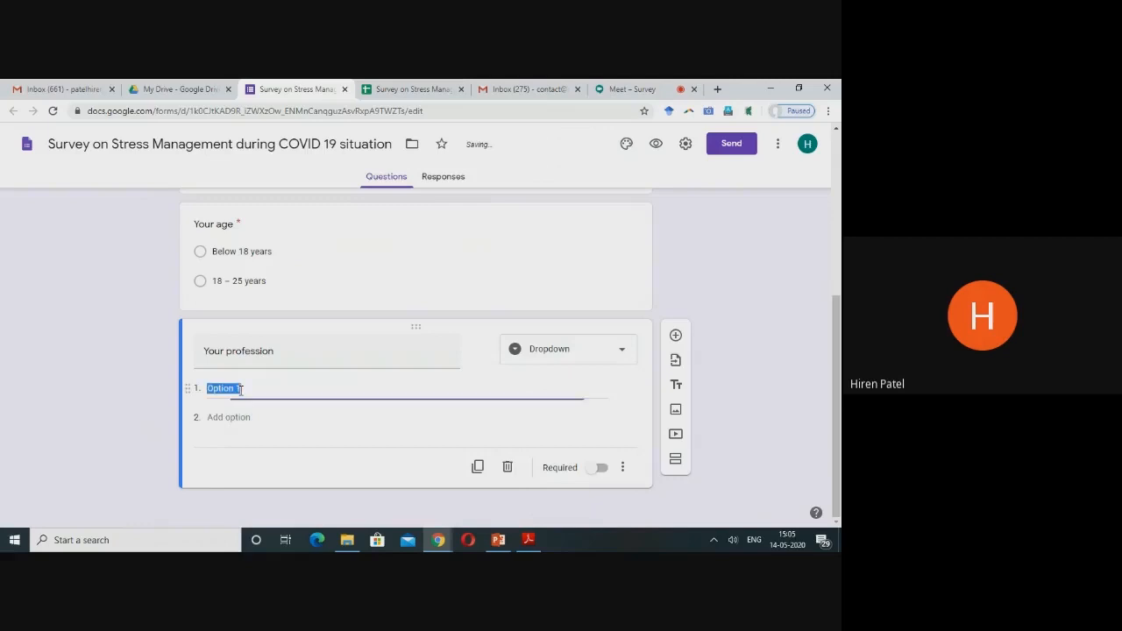
left_click(531, 539)
left_click_drag(261, 452, 191, 448)
key("ctrl+c")
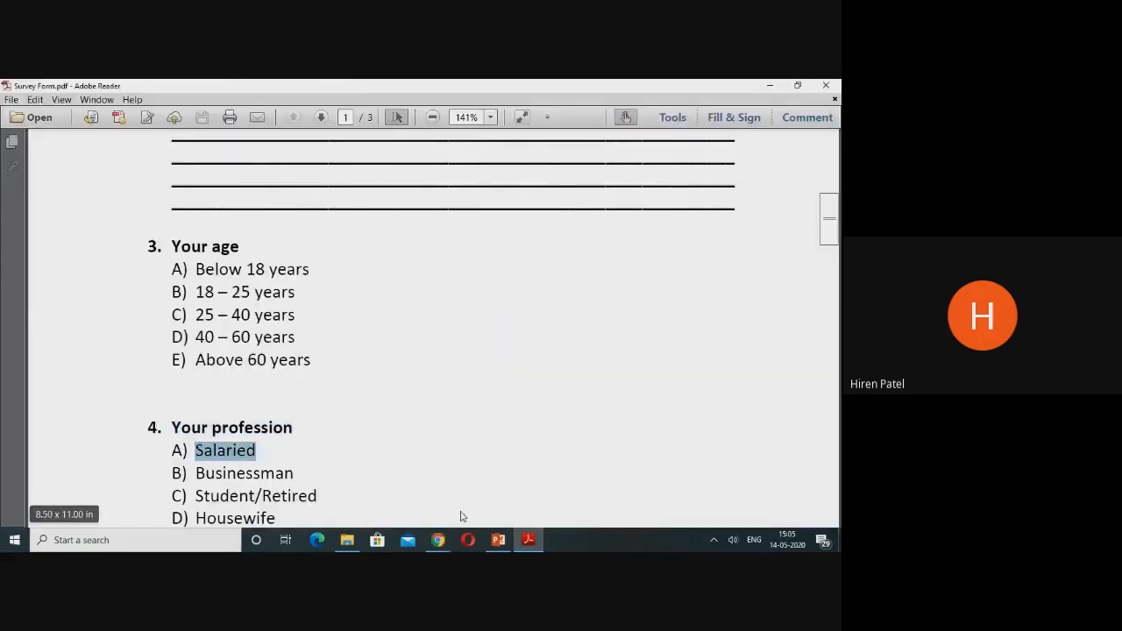
mouse_move(438, 538)
left_click(368, 498)
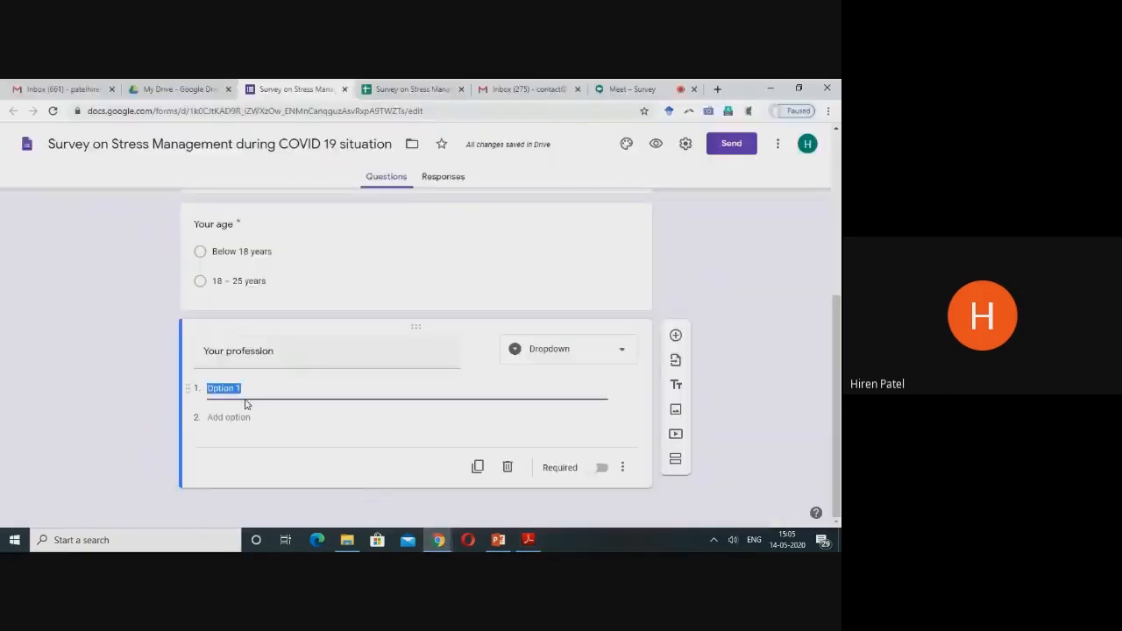
key("ctrl+v")
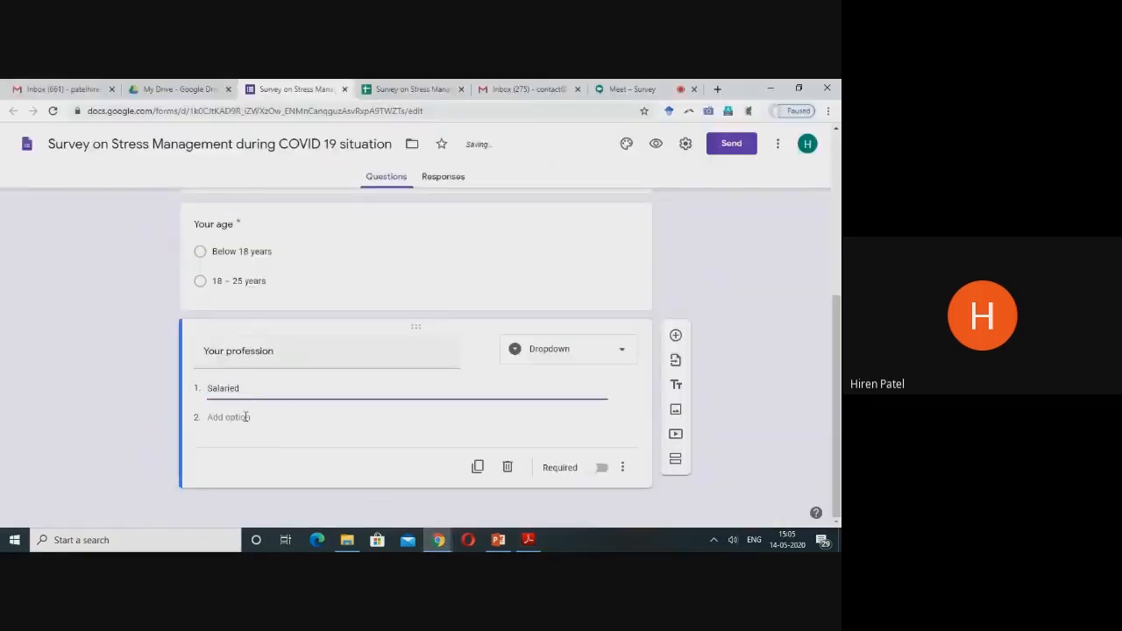
Copy "Businessman" from the PDF as the profession question's second dropdown option and make the question required.
left_click(245, 417)
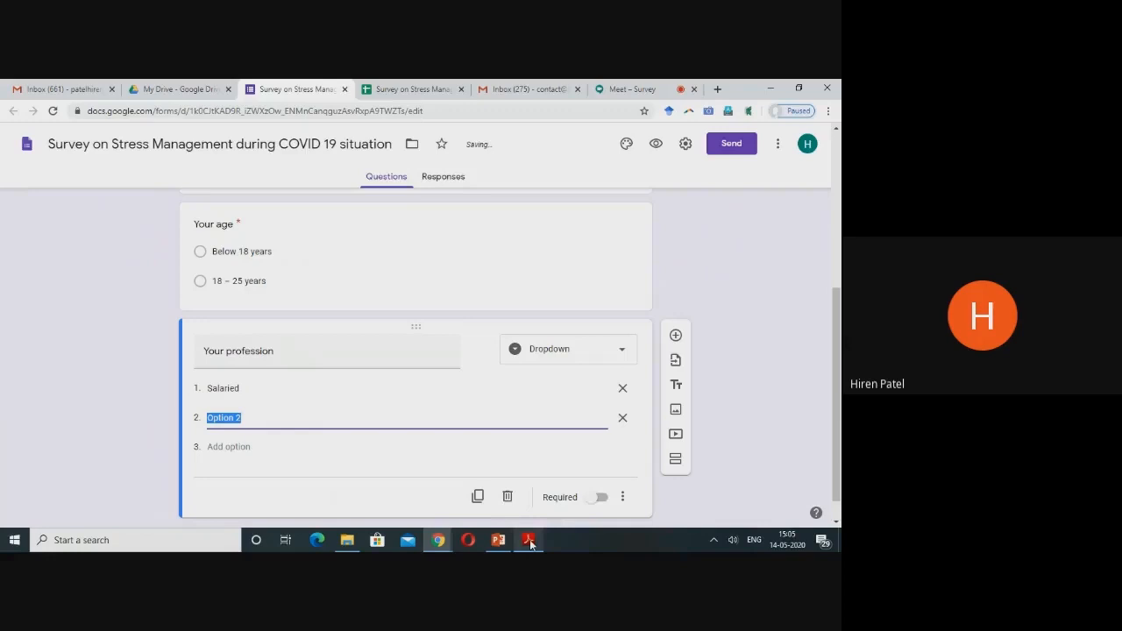
left_click(530, 539)
left_click_drag(296, 473, 197, 473)
key("ctrl+c")
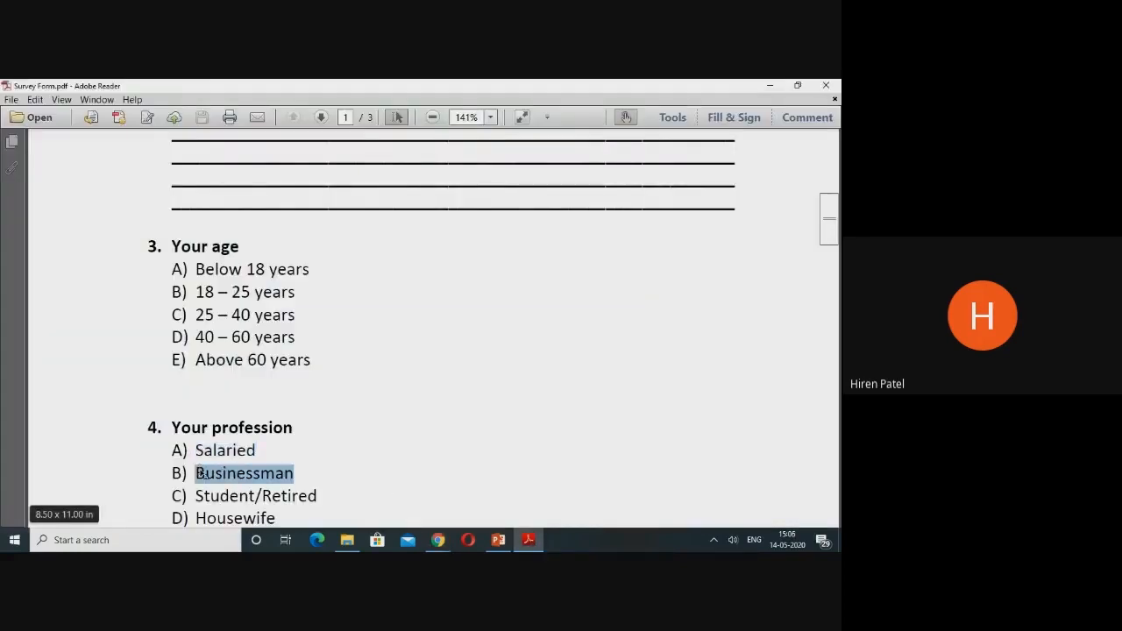
left_click(438, 541)
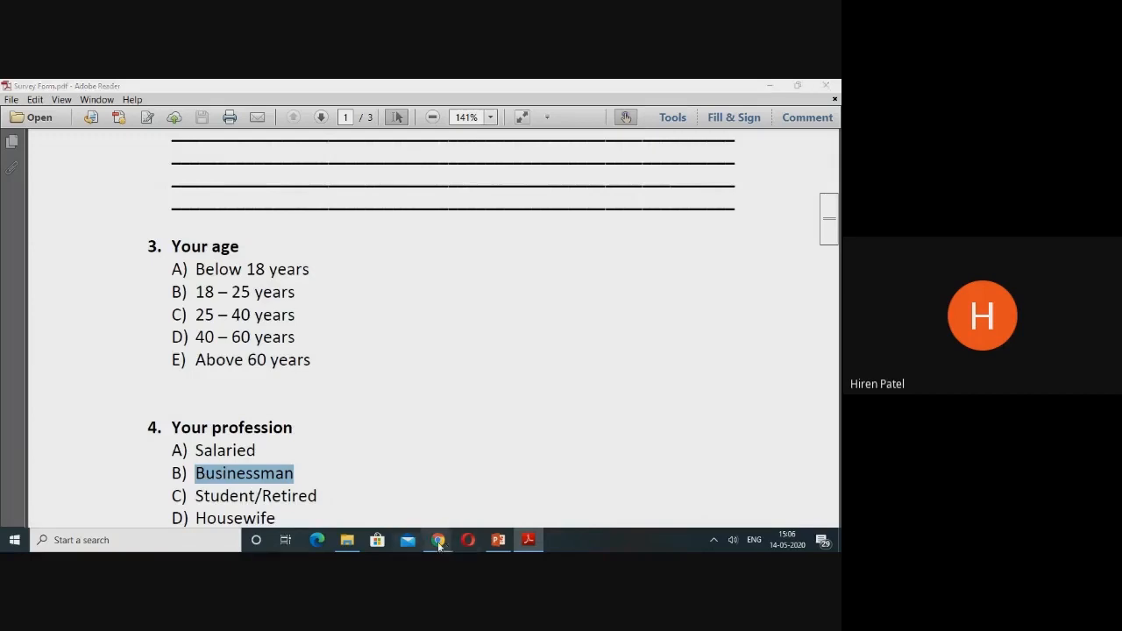
left_click(351, 496)
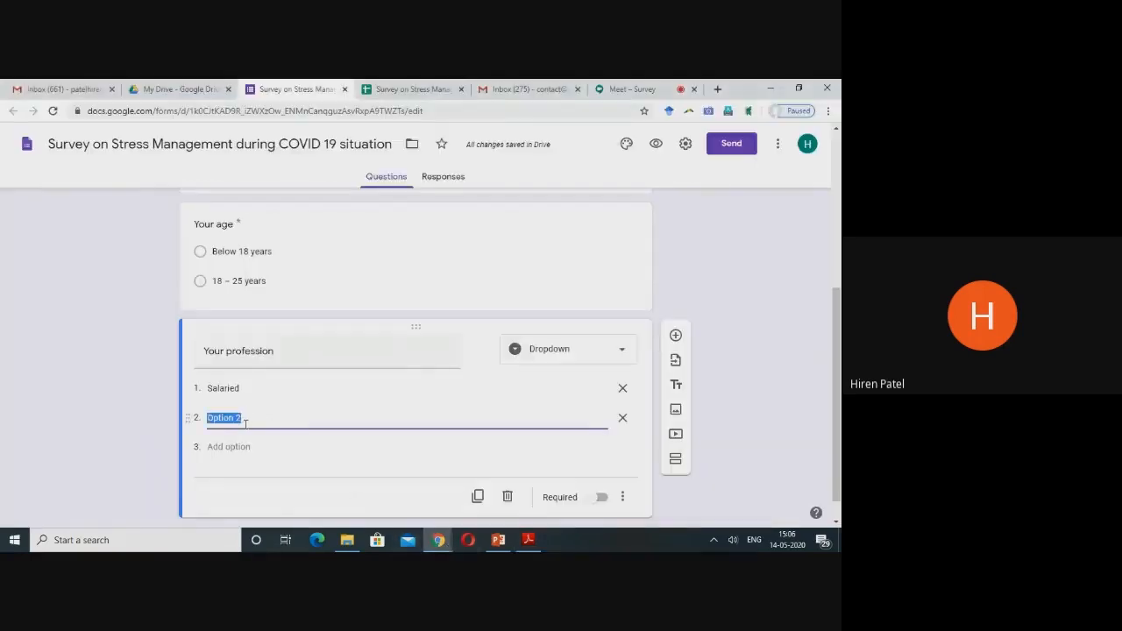
key("ctrl+v")
scroll(812, 333, "down", 1)
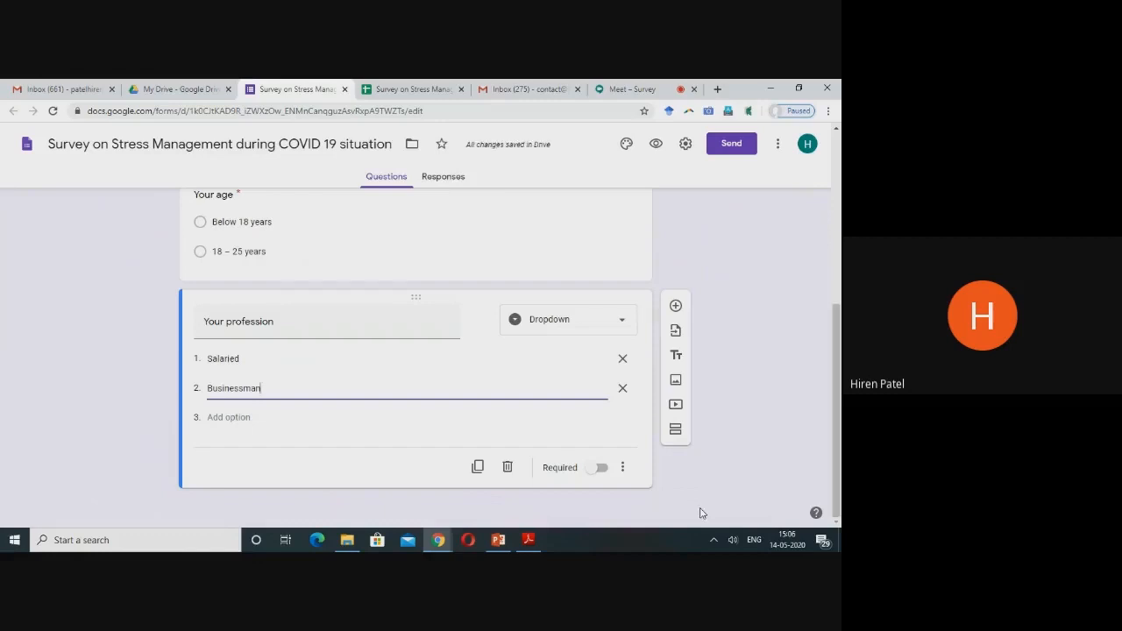
left_click(601, 467)
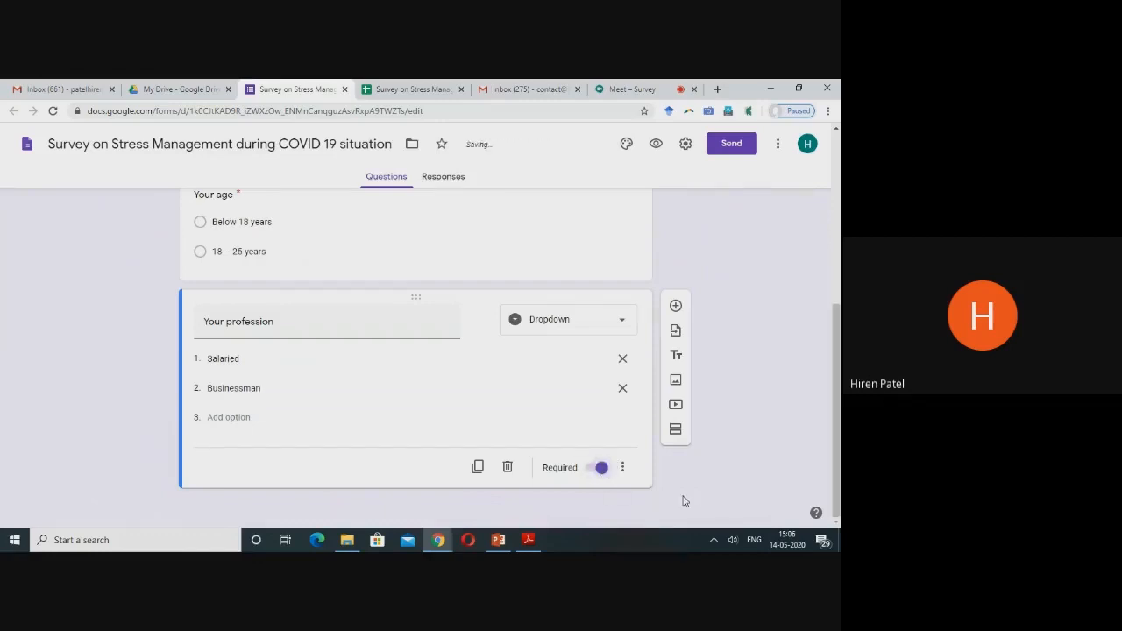
Review the question types offered for the profession question and the "10 Types of Scale" slide in PowerPoint.
left_click(574, 323)
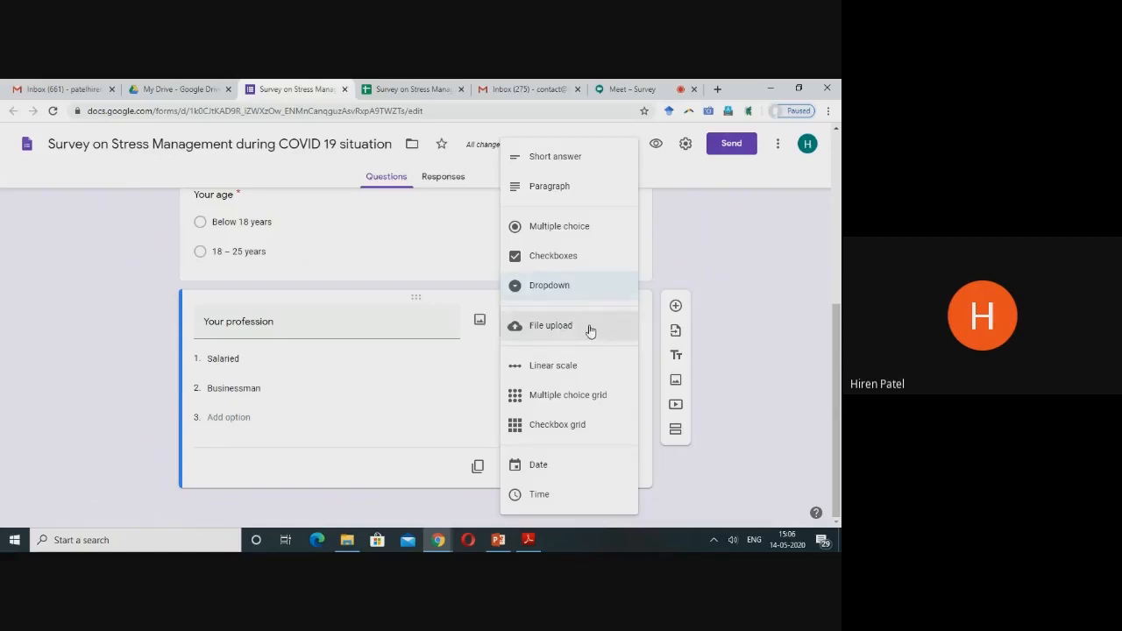
left_click(708, 253)
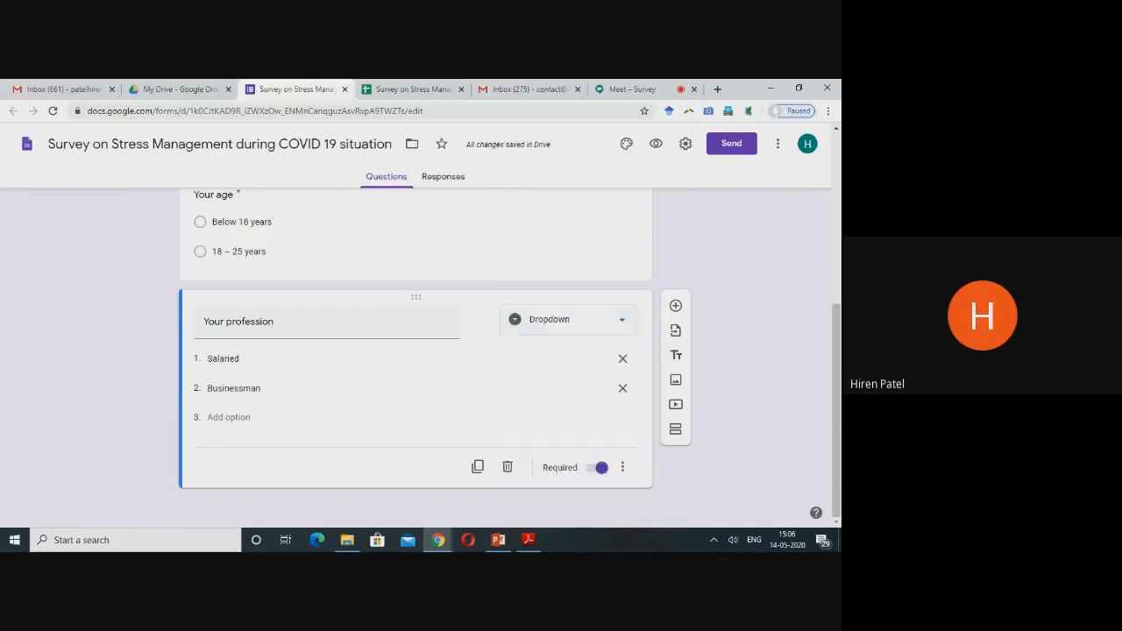
left_click(496, 542)
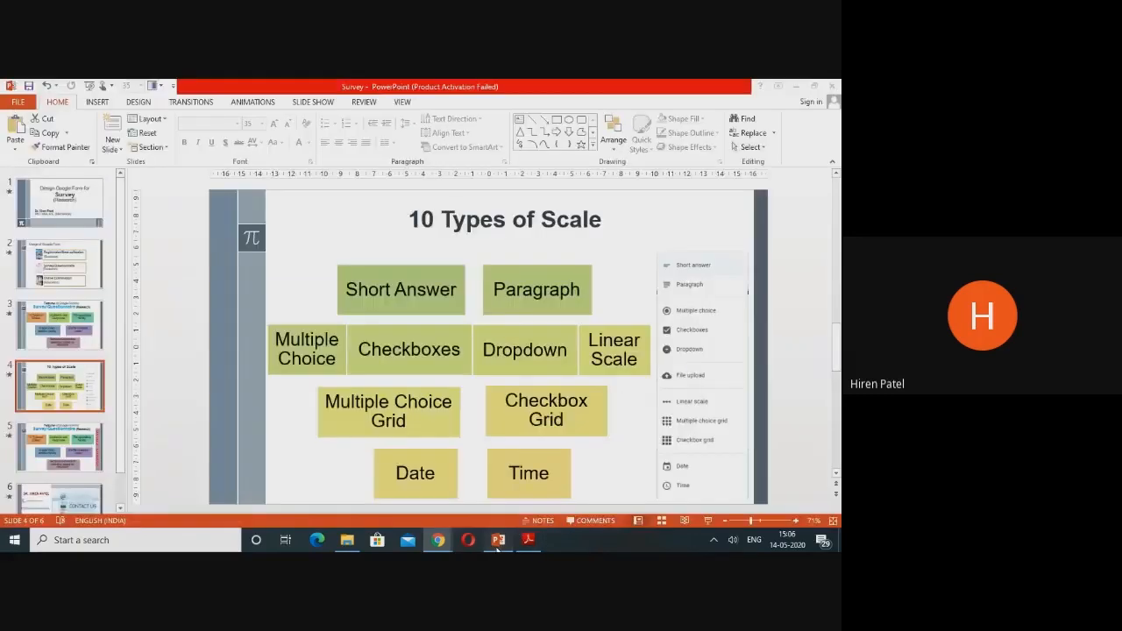
left_click(708, 520)
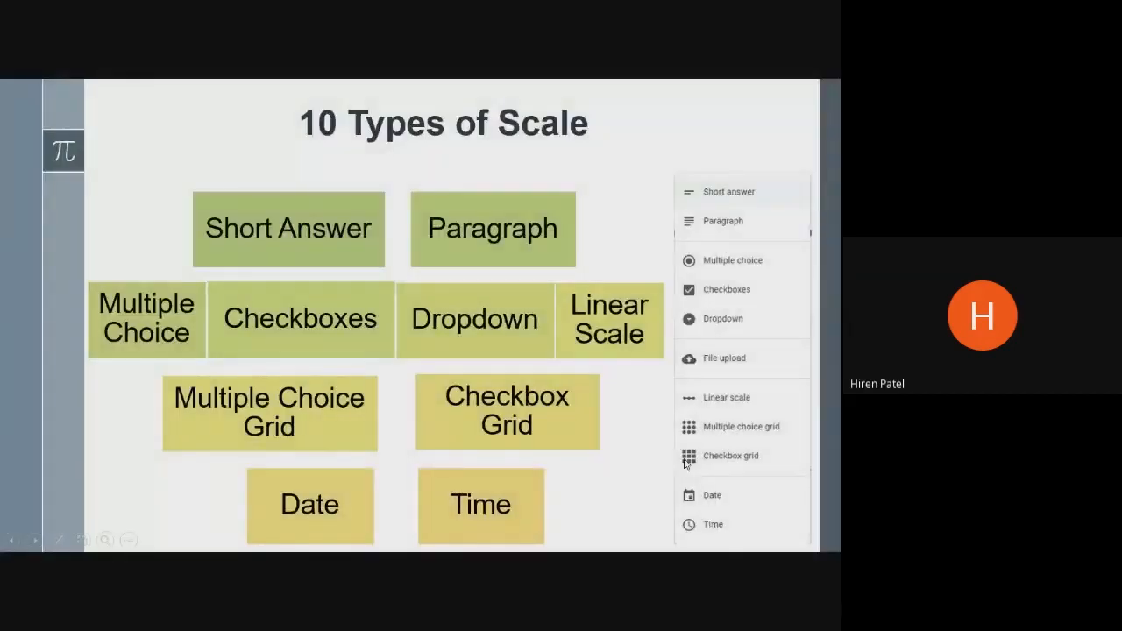
key("Left")
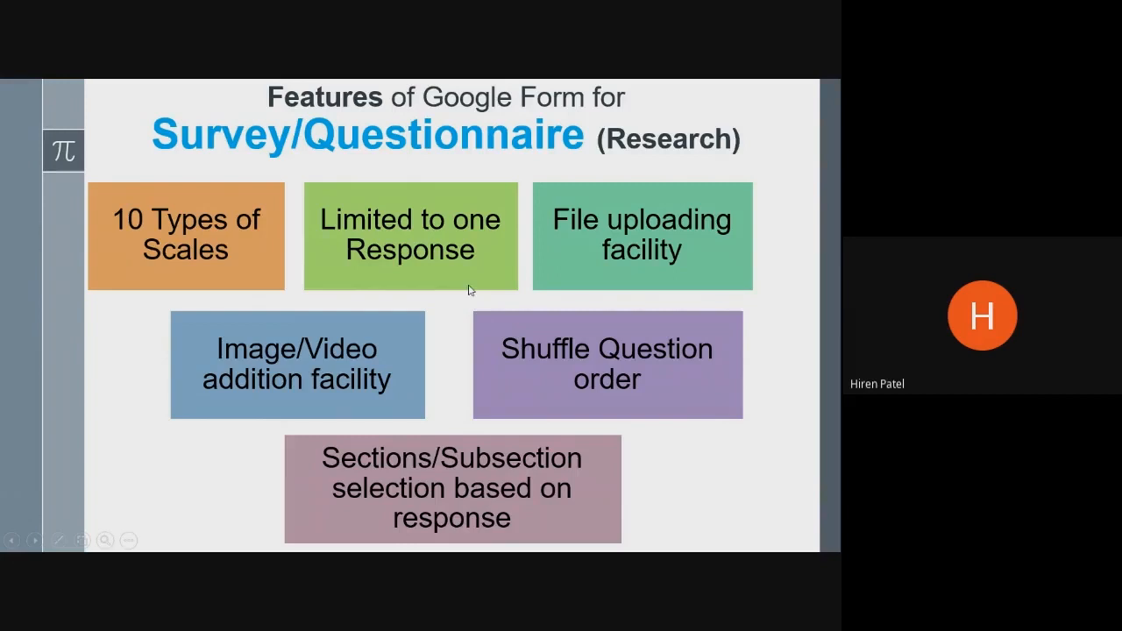
key("Escape")
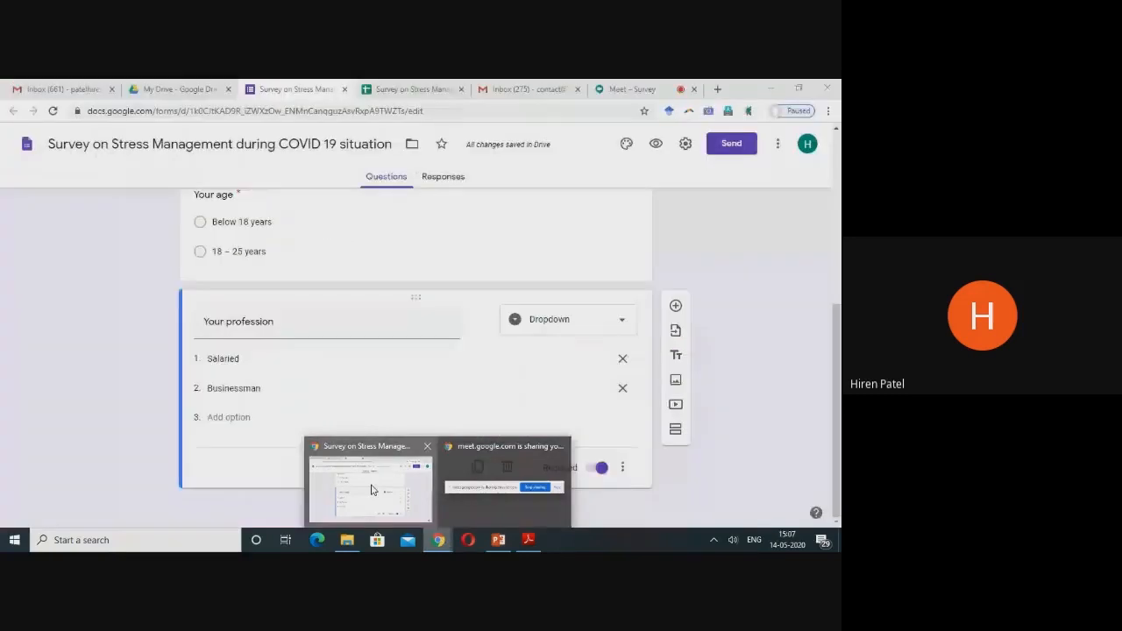
Return to the form in Chrome and limit respondents to 1 response in its general settings, saving the change.
left_click(368, 482)
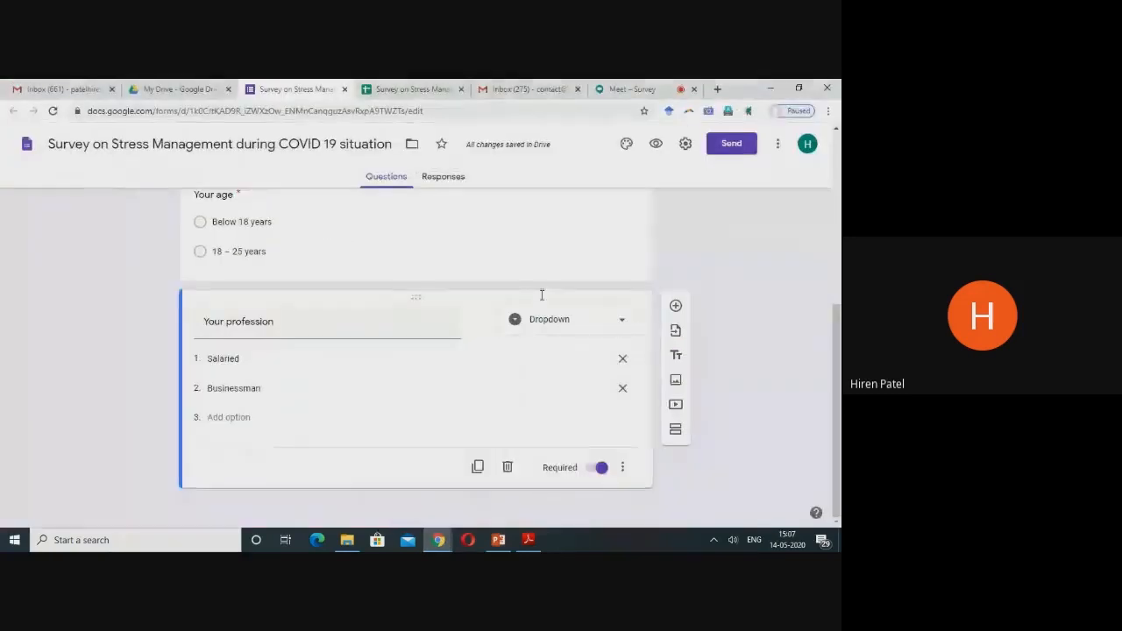
left_click(686, 146)
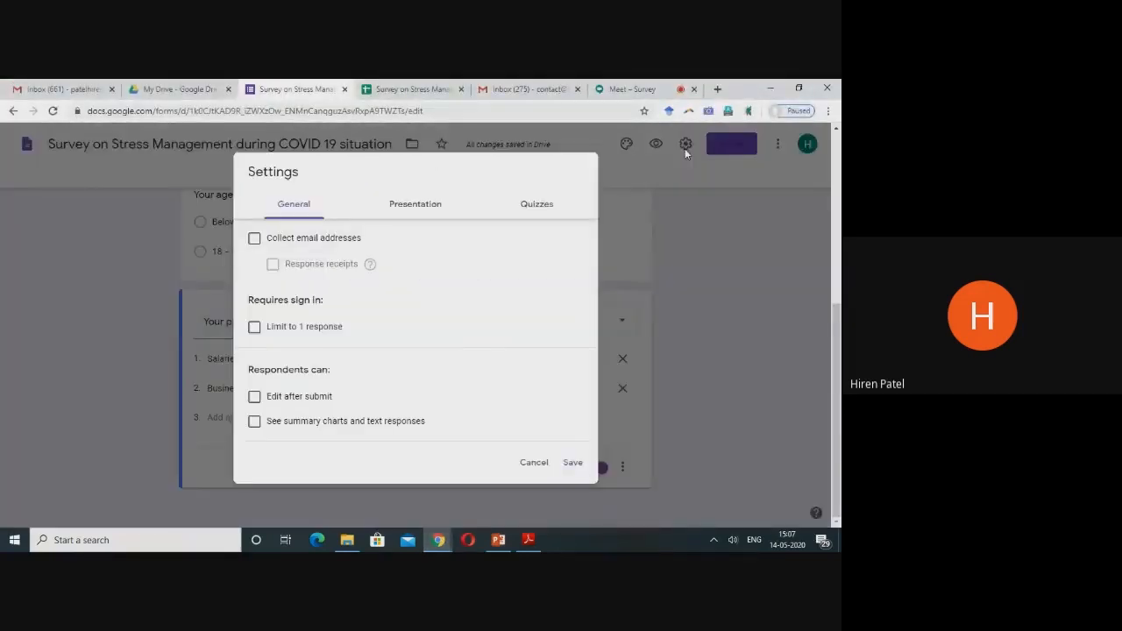
left_click(534, 463)
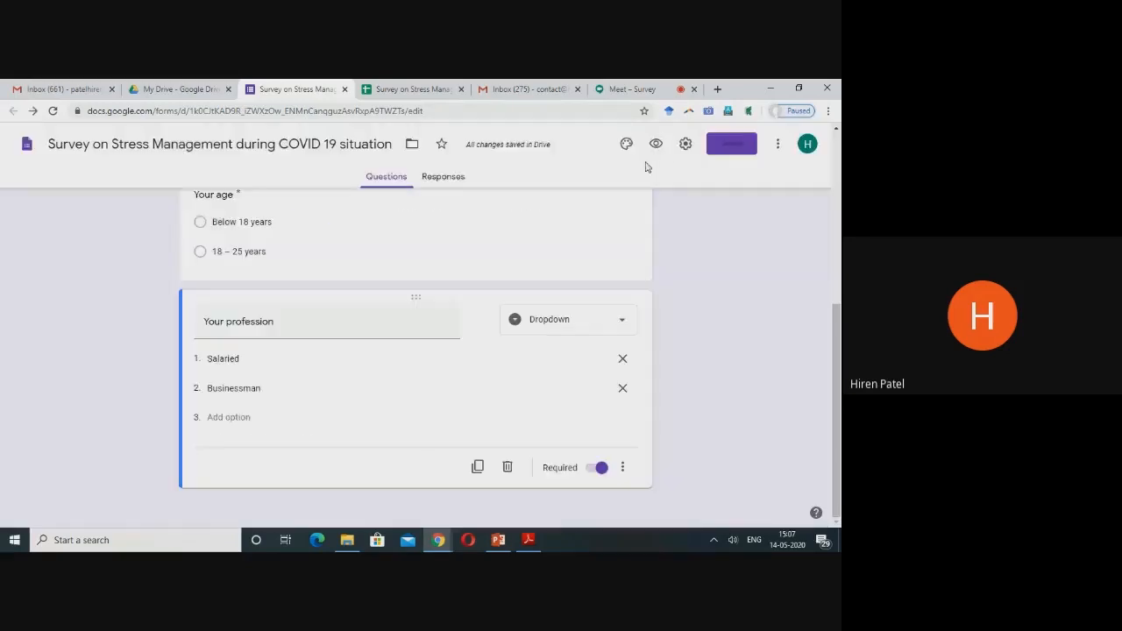
left_click(688, 147)
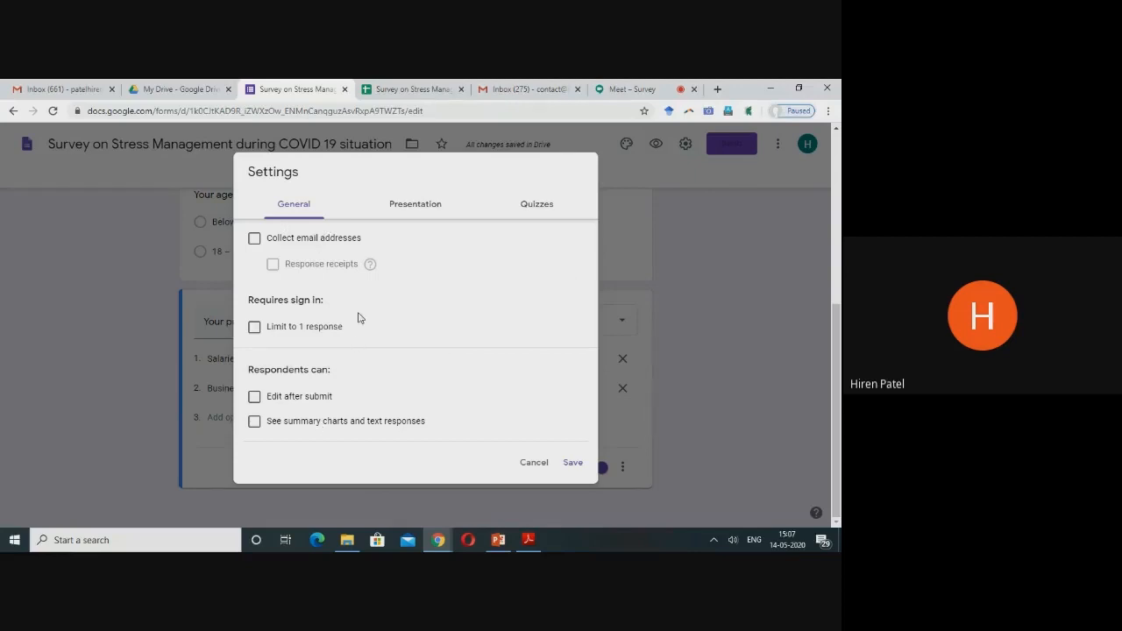
left_click(254, 328)
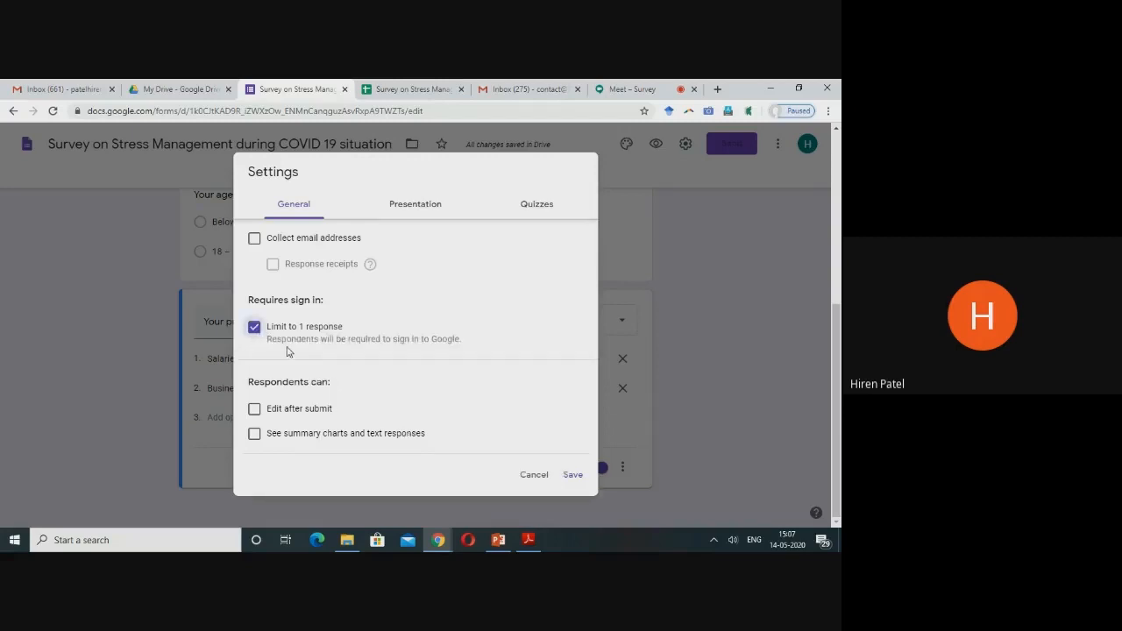
left_click(573, 475)
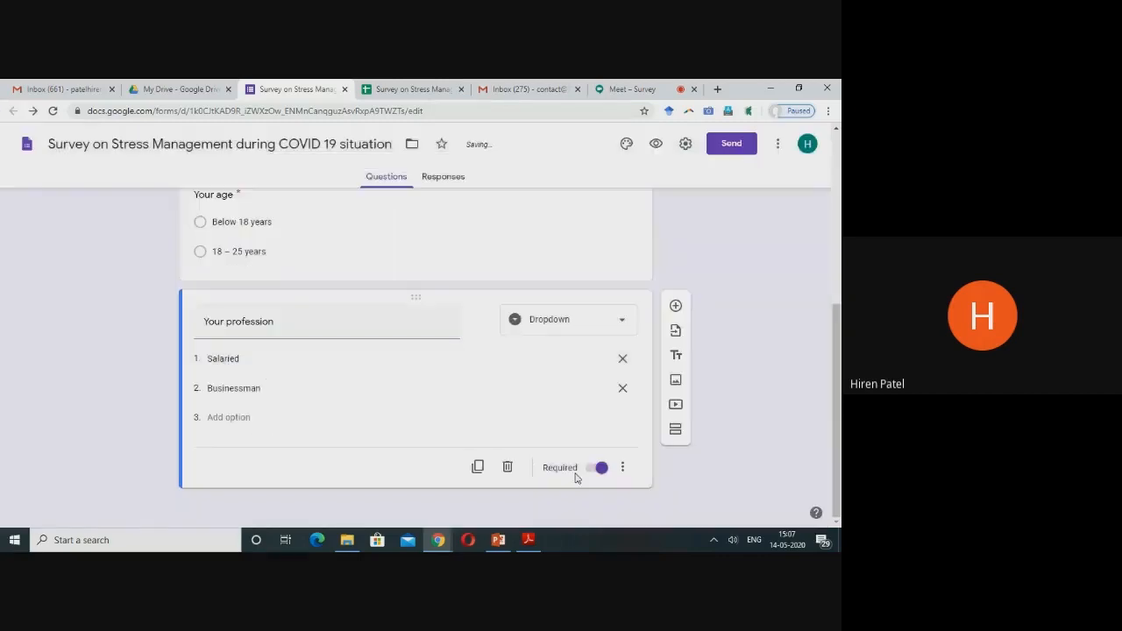
Review the survey features slide in PowerPoint and find question 11 with its picture in the survey PDF.
left_click(498, 540)
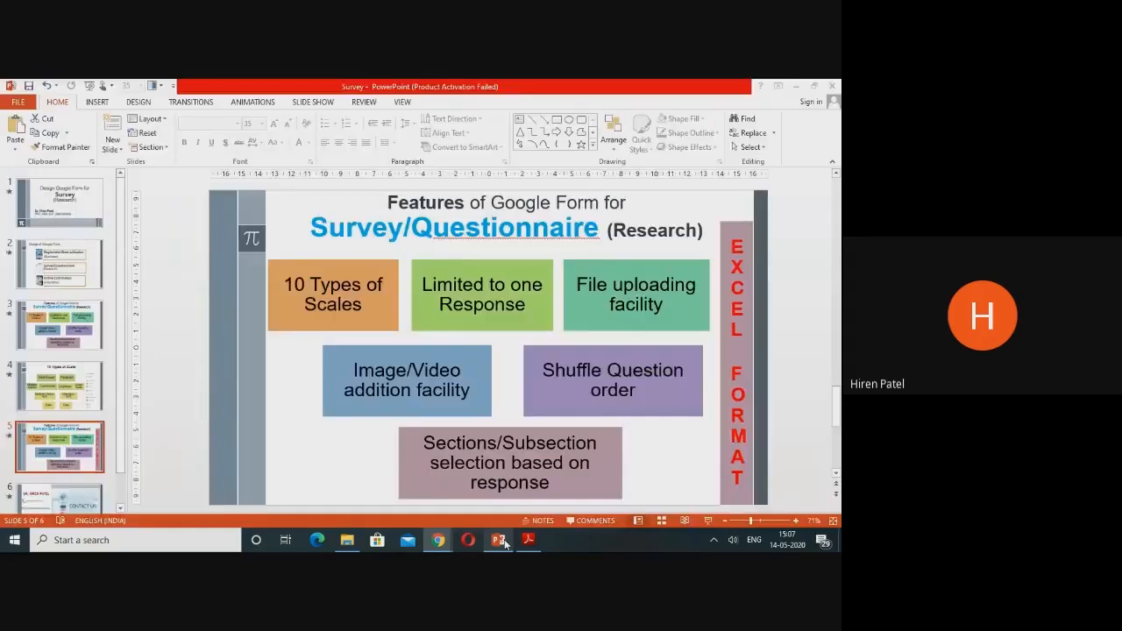
left_click(705, 522)
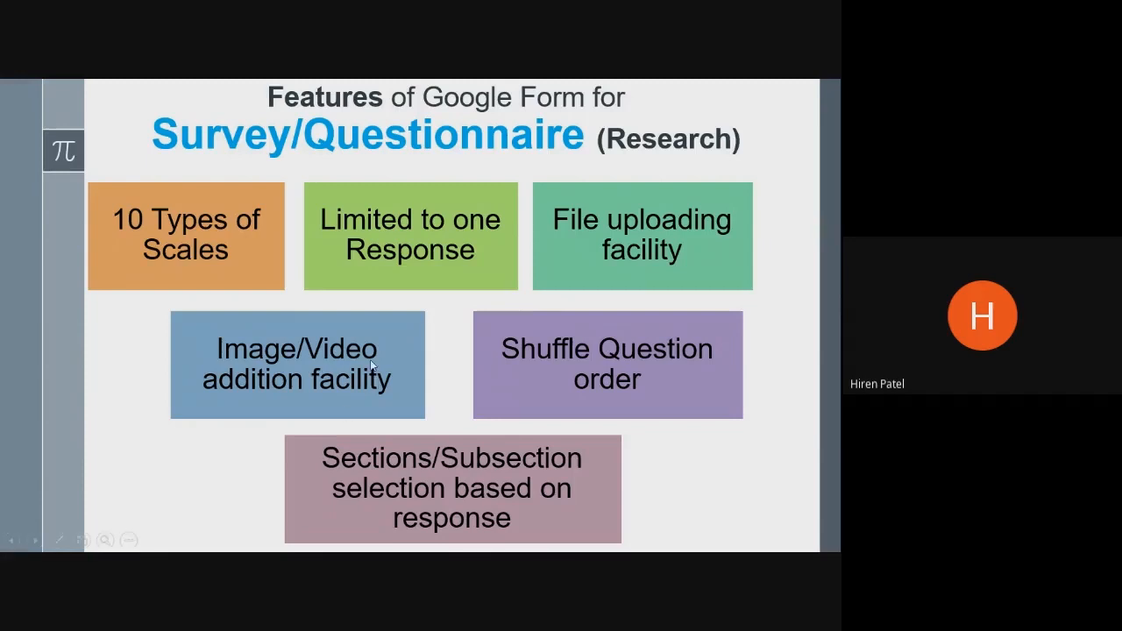
key("Escape")
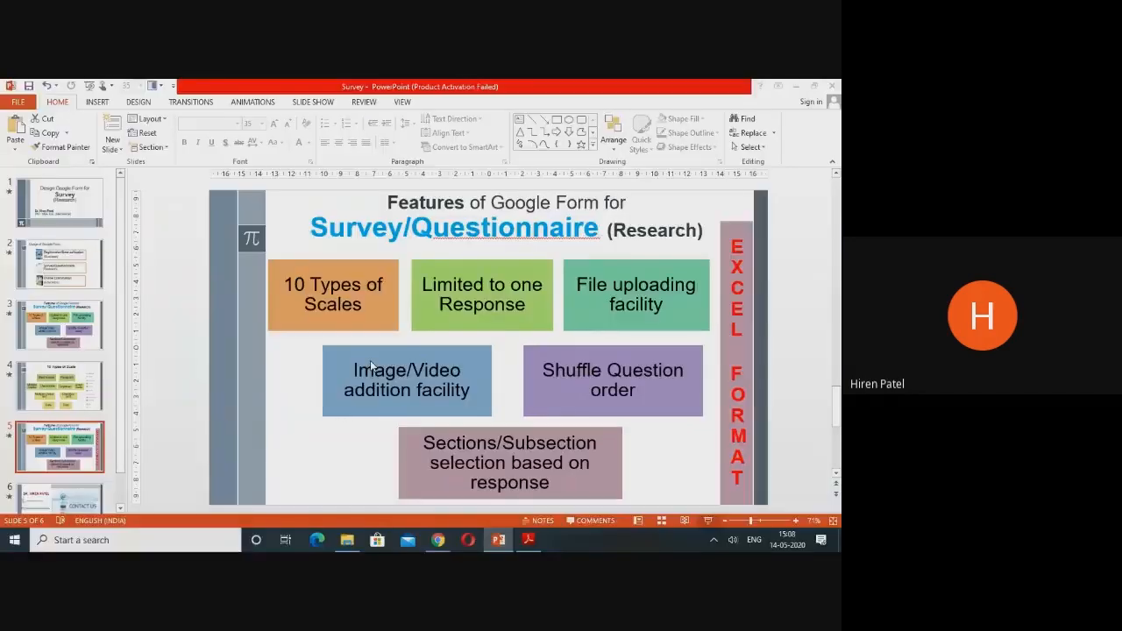
left_click(528, 539)
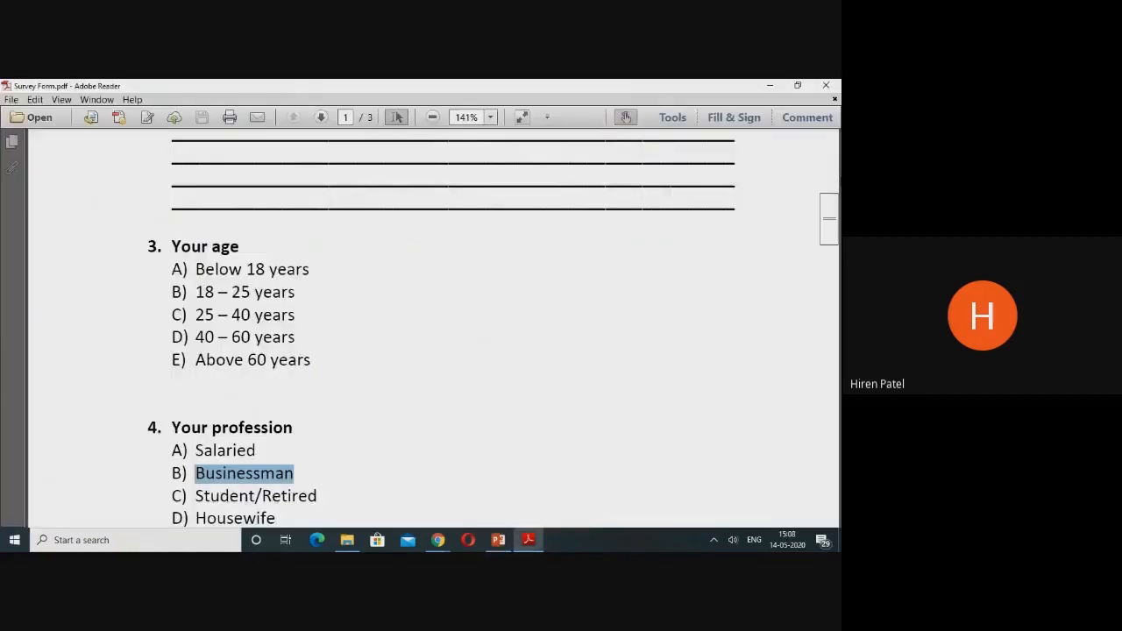
left_click_drag(834, 211, 840, 426)
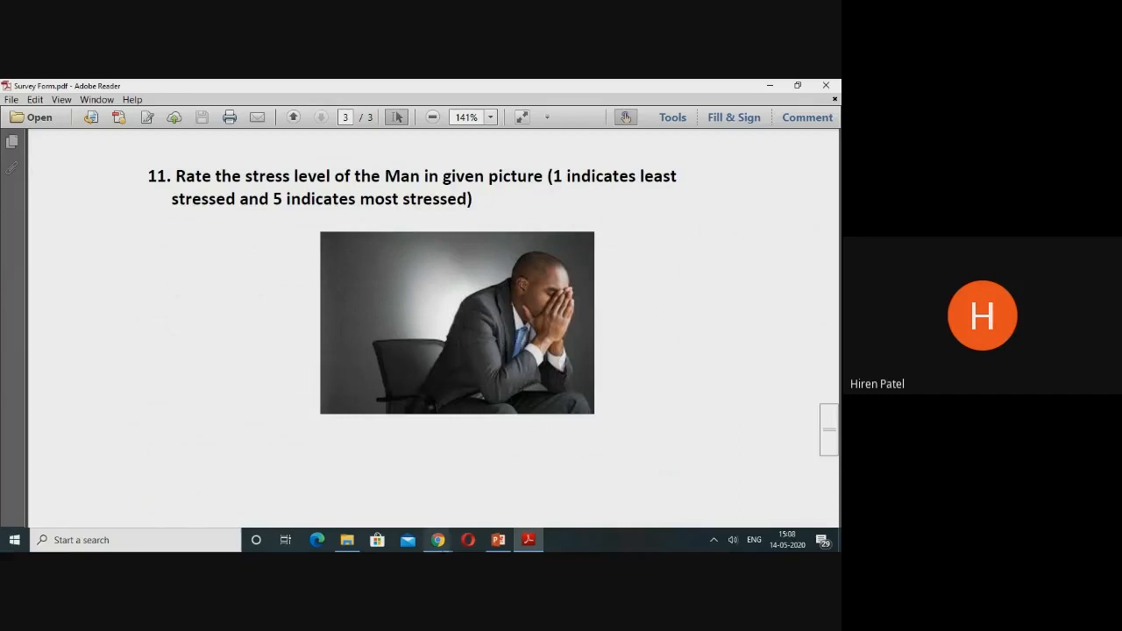
Add a fifth question to the form and insert the "Stress level" image from the Survey folder under F:, FDP, Video_Google Form.
mouse_move(437, 540)
left_click(408, 513)
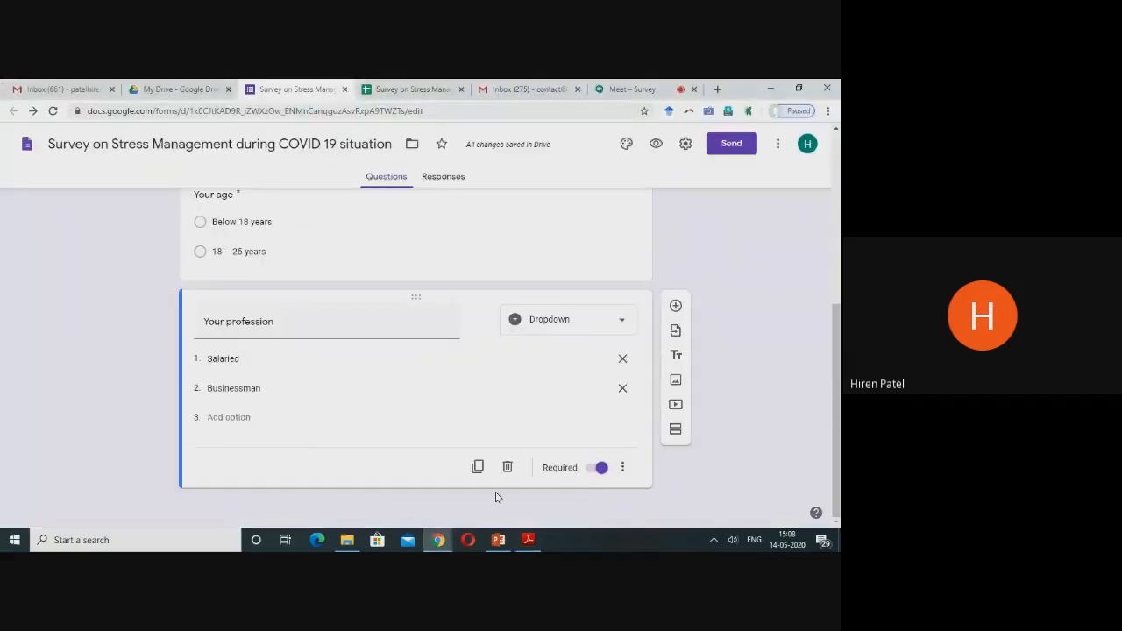
left_click(676, 305)
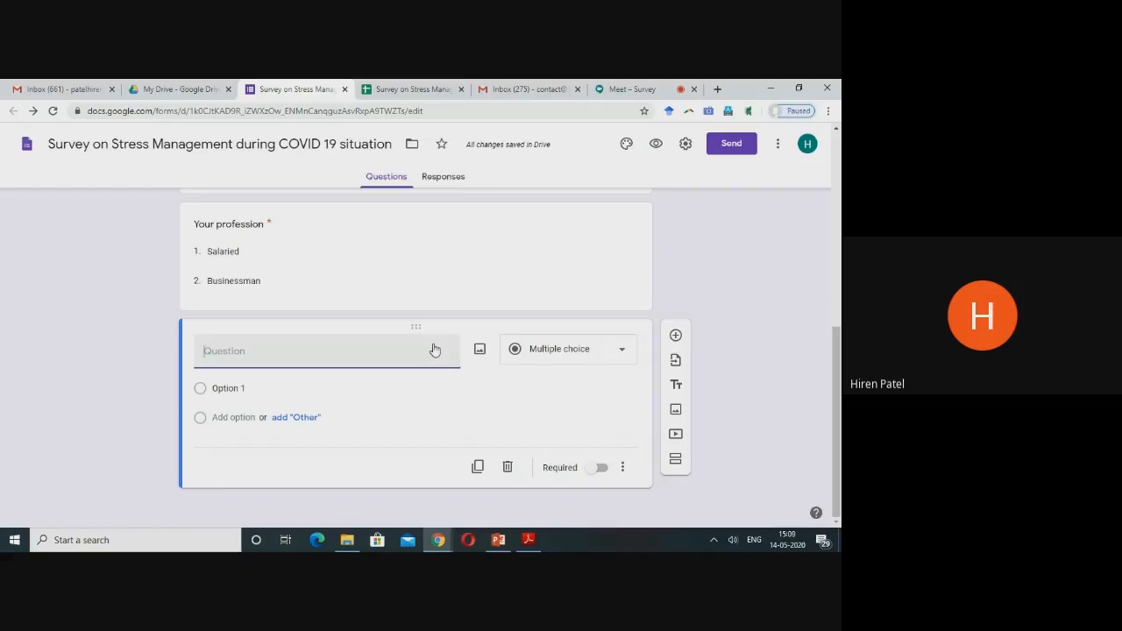
left_click(479, 350)
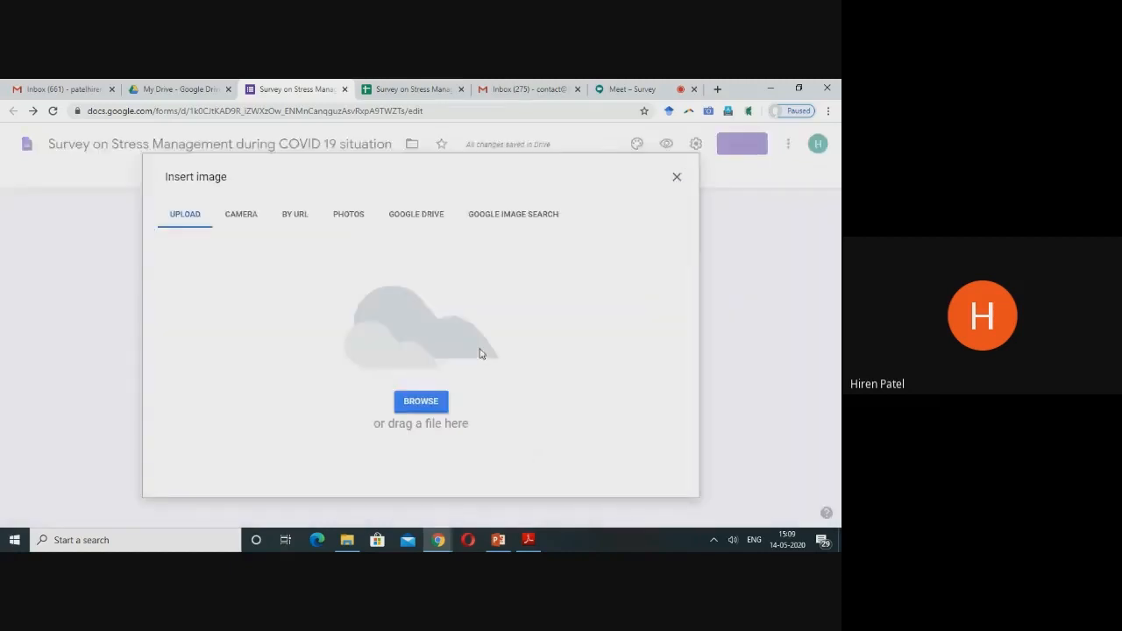
left_click(431, 412)
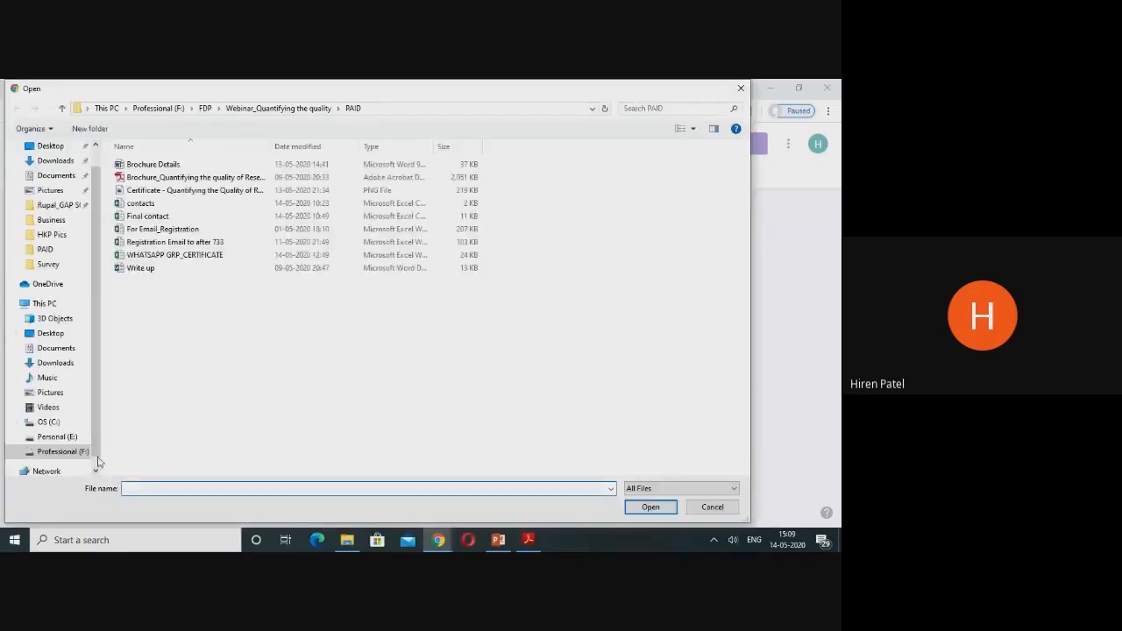
left_click(66, 452)
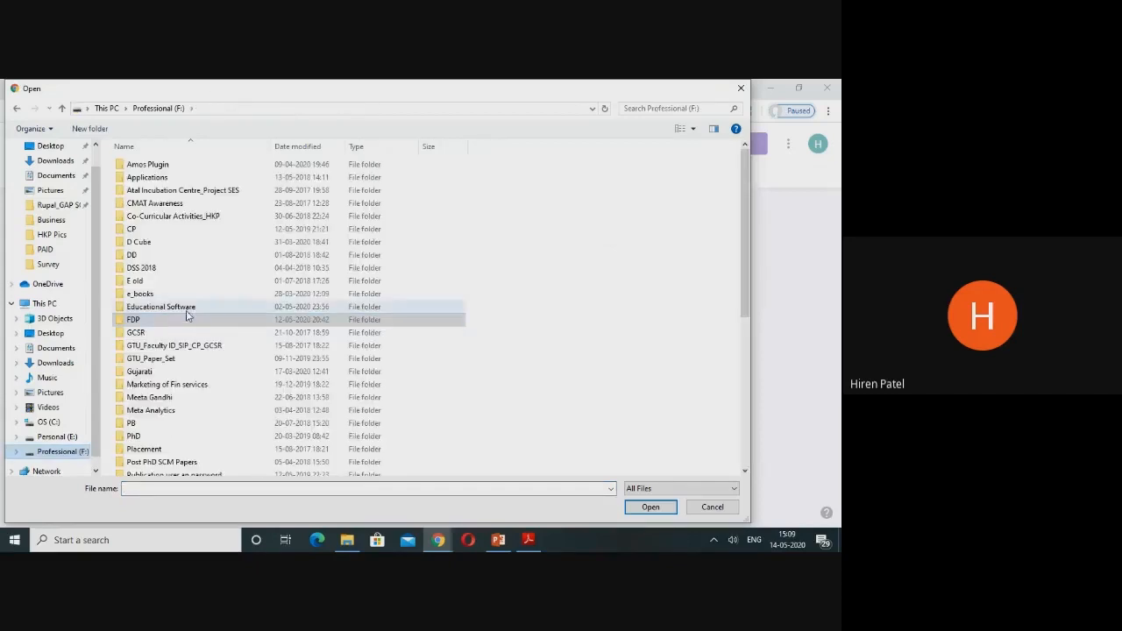
double_click(185, 319)
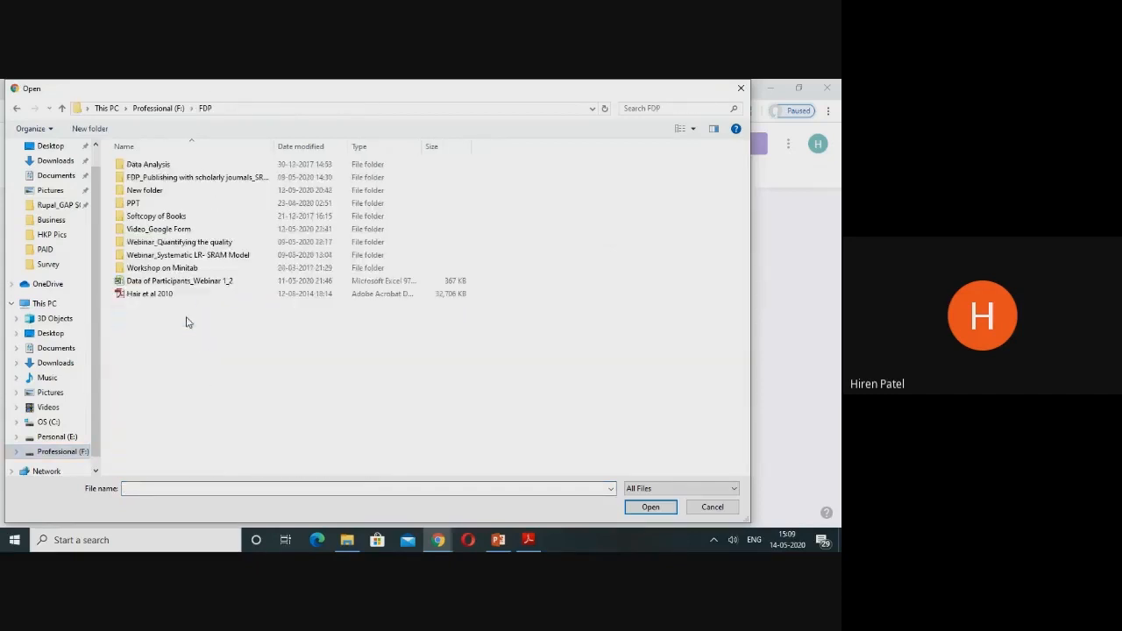
left_click(195, 228)
double_click(196, 228)
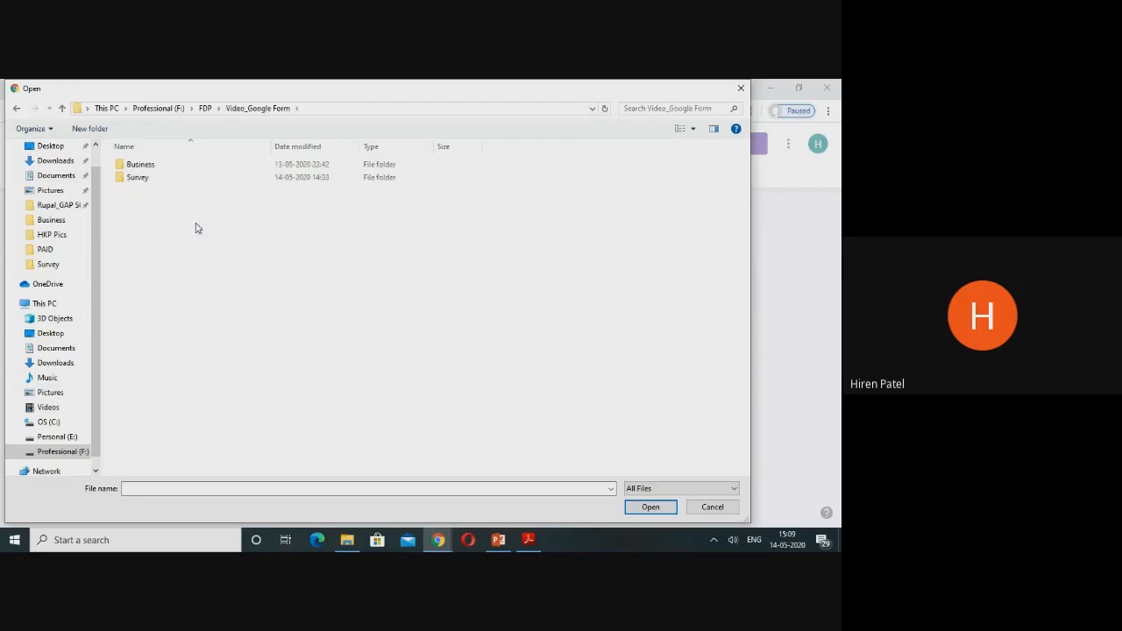
left_click(182, 181)
double_click(181, 181)
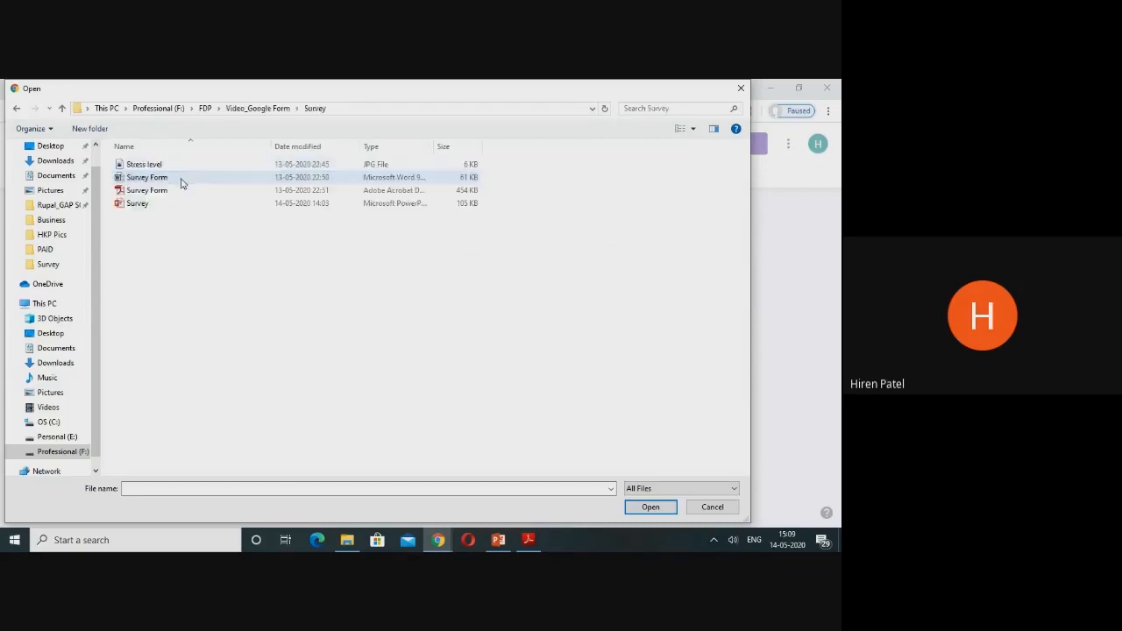
double_click(186, 166)
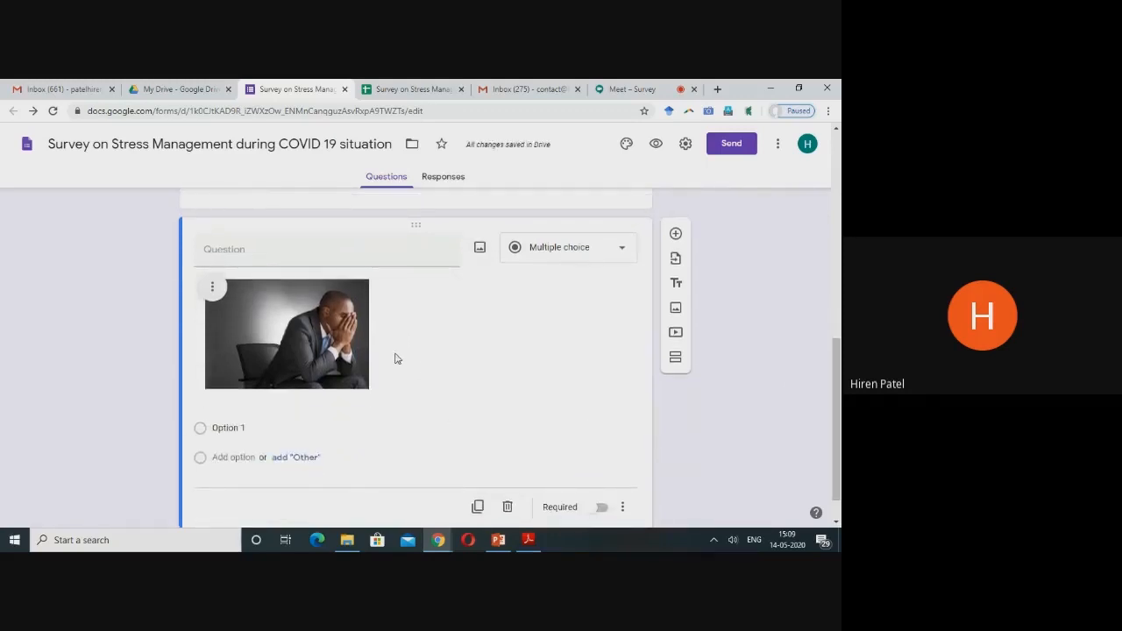
Copy the text of question 11, "Rate the stress level of the Man in given picture", from the PDF into the picture question's title.
left_click(299, 252)
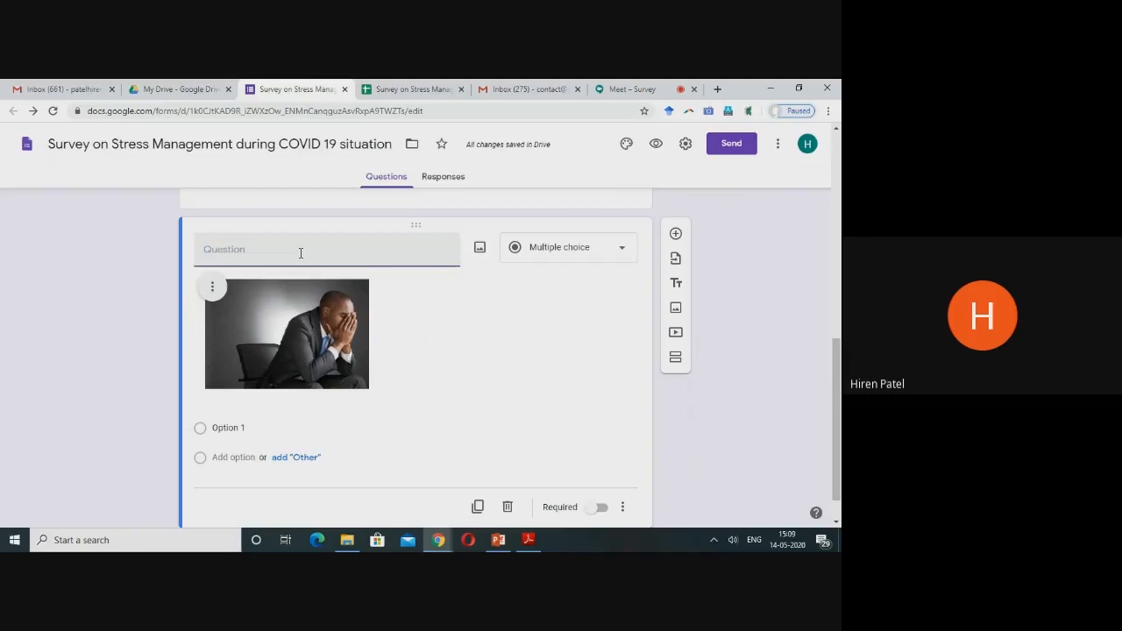
left_click(528, 539)
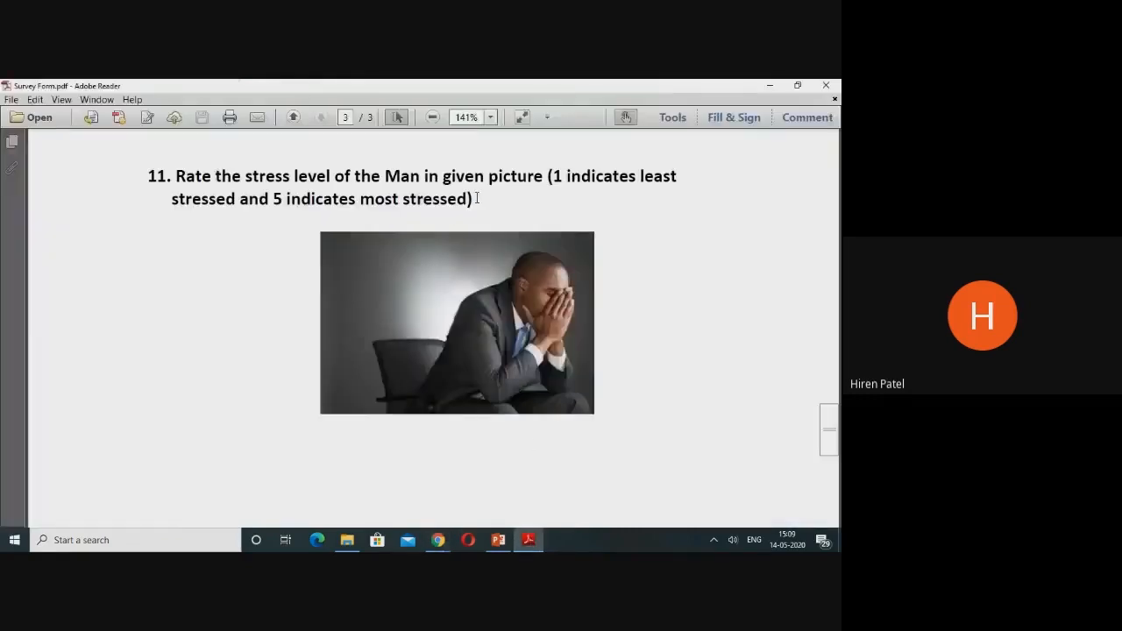
left_click_drag(473, 199, 183, 180)
key("ctrl+c")
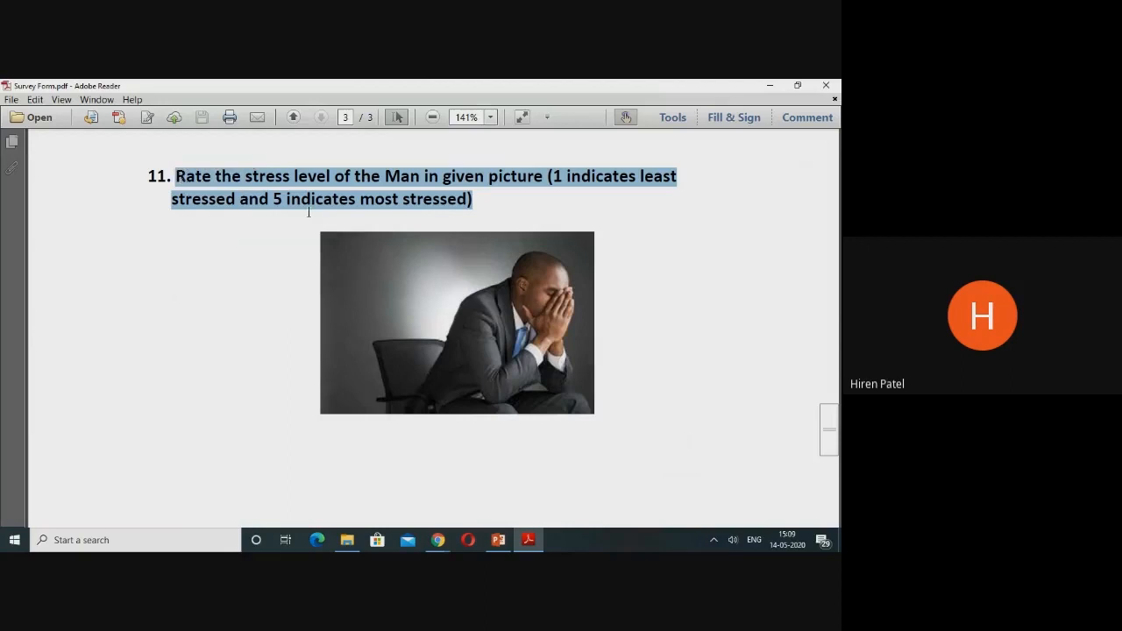
left_click(530, 539)
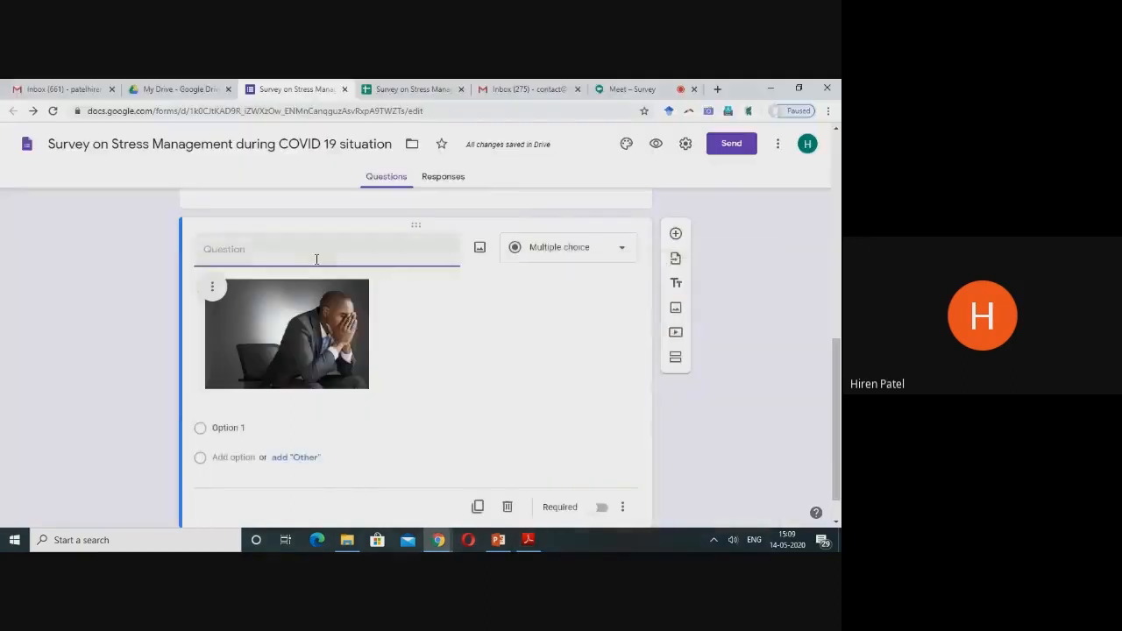
key("ctrl+v")
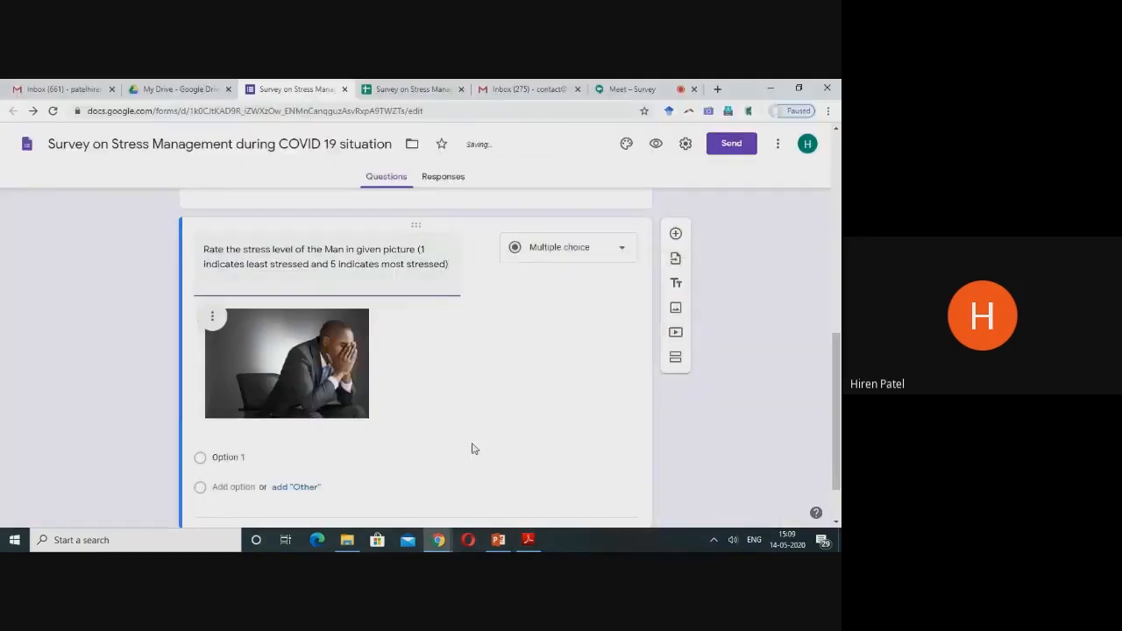
Set the stress level question's type to Linear scale with a range from 1 to 10.
left_click(614, 255)
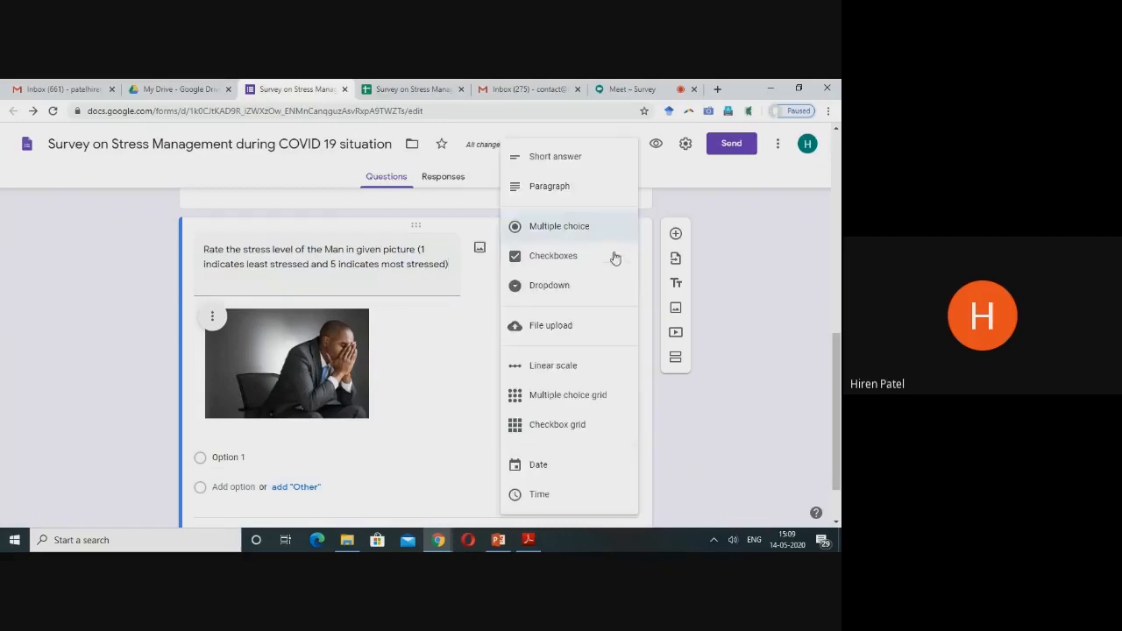
left_click(583, 375)
left_click(272, 465)
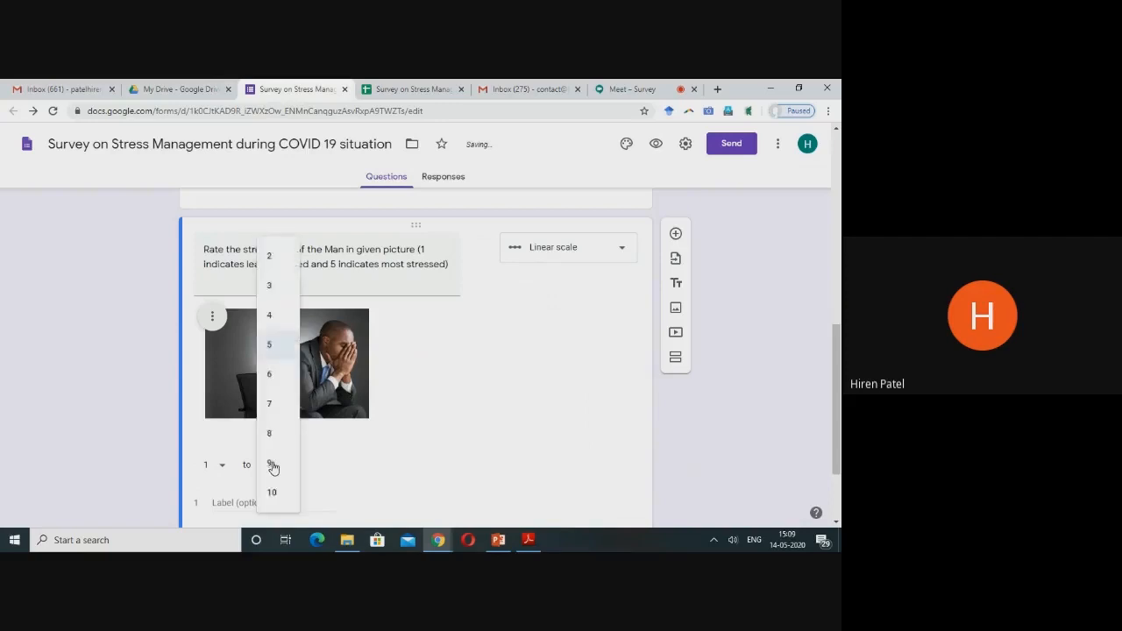
left_click(270, 491)
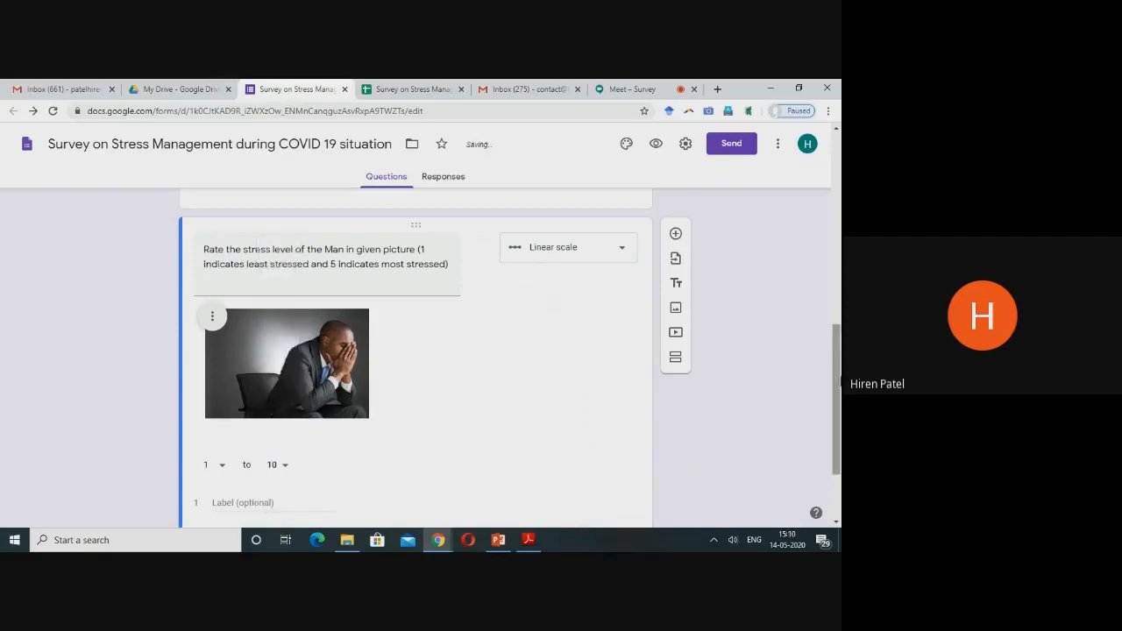
Change the upper end of the stress level question's linear scale to 5.
mouse_move(839, 375)
left_mouse_down()
mouse_move(839, 413)
mouse_move(839, 382)
left_mouse_up()
left_click(287, 452)
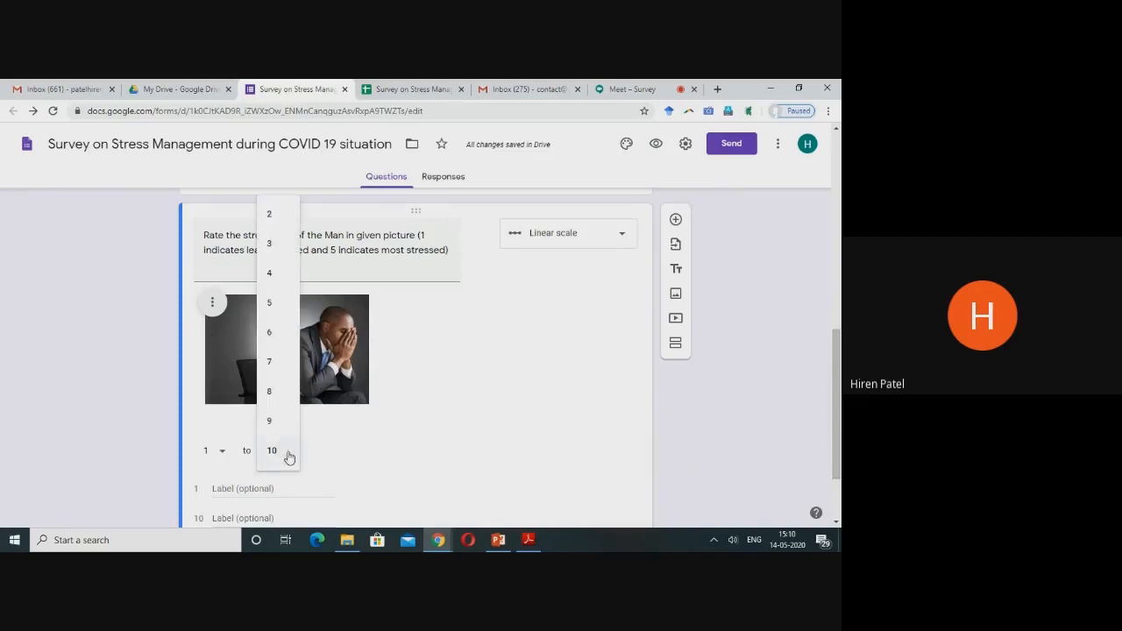
left_click(283, 307)
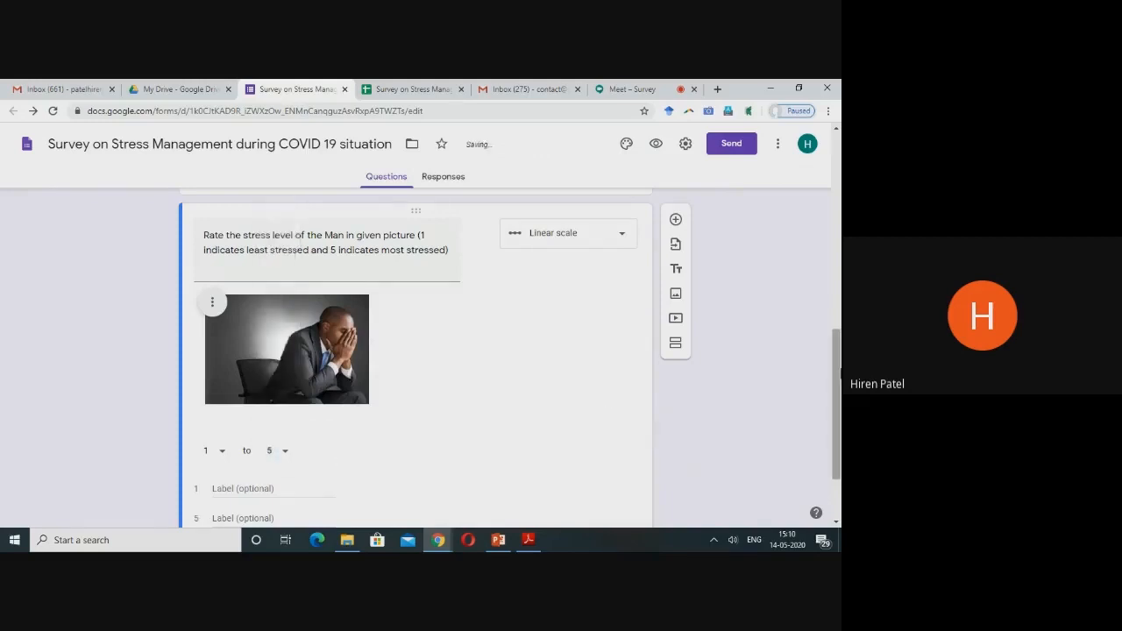
mouse_move(838, 375)
left_mouse_down()
mouse_move(839, 415)
mouse_move(839, 382)
left_mouse_up()
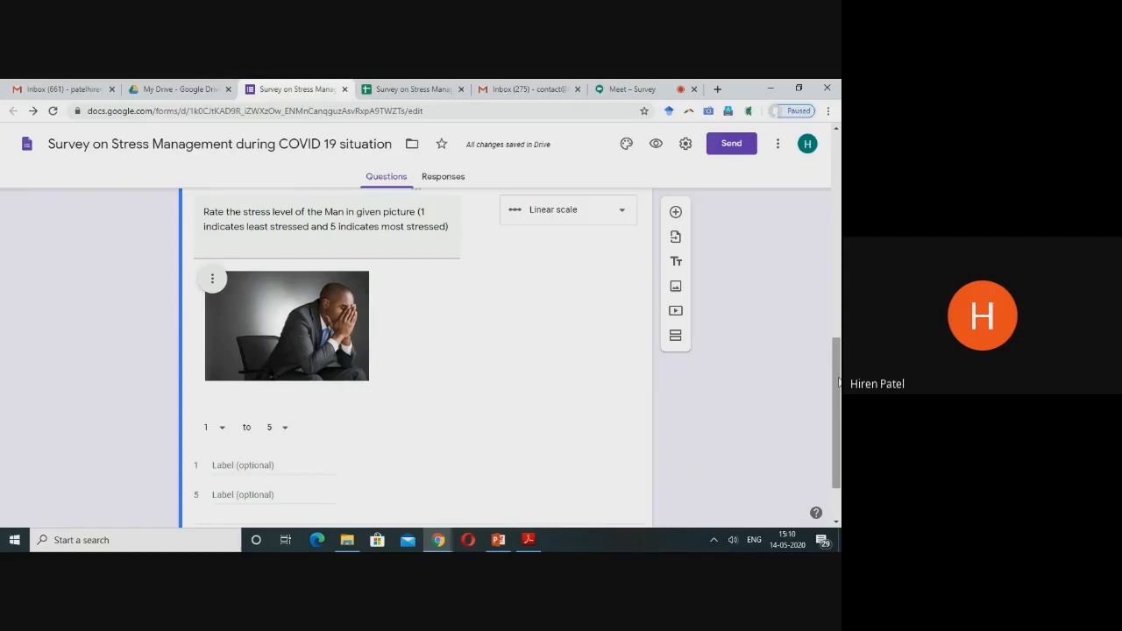
left_click_drag(838, 382, 839, 366)
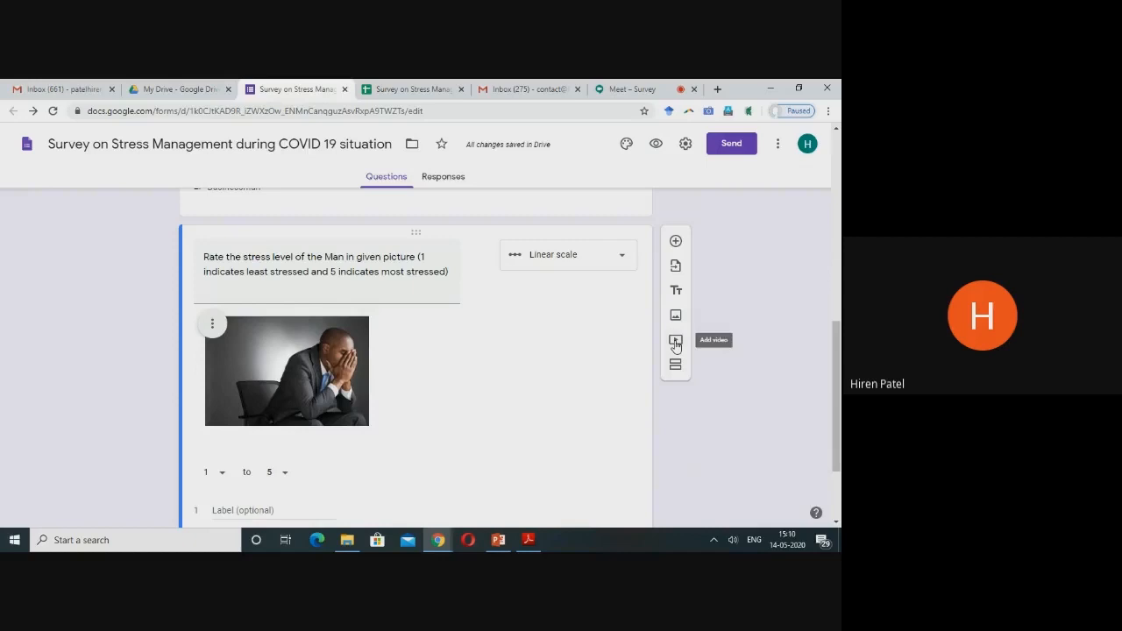
Switch to PowerPoint to review the survey features slide as a slide show, and return to the form in Chrome.
left_click(497, 540)
left_click(708, 523)
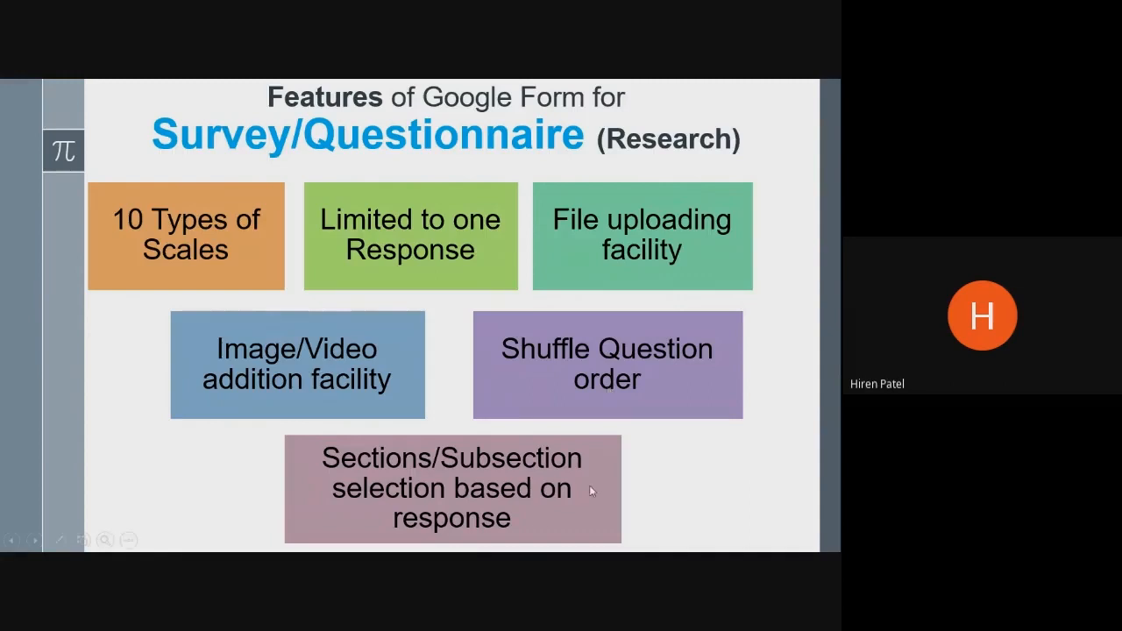
key("Escape")
mouse_move(440, 541)
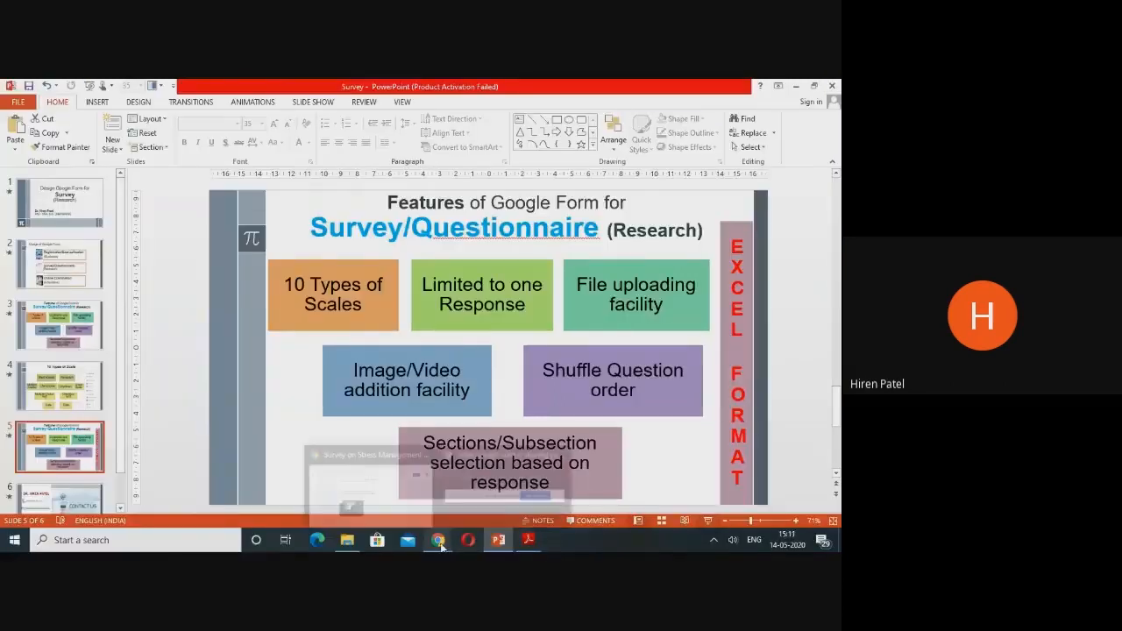
left_click(394, 512)
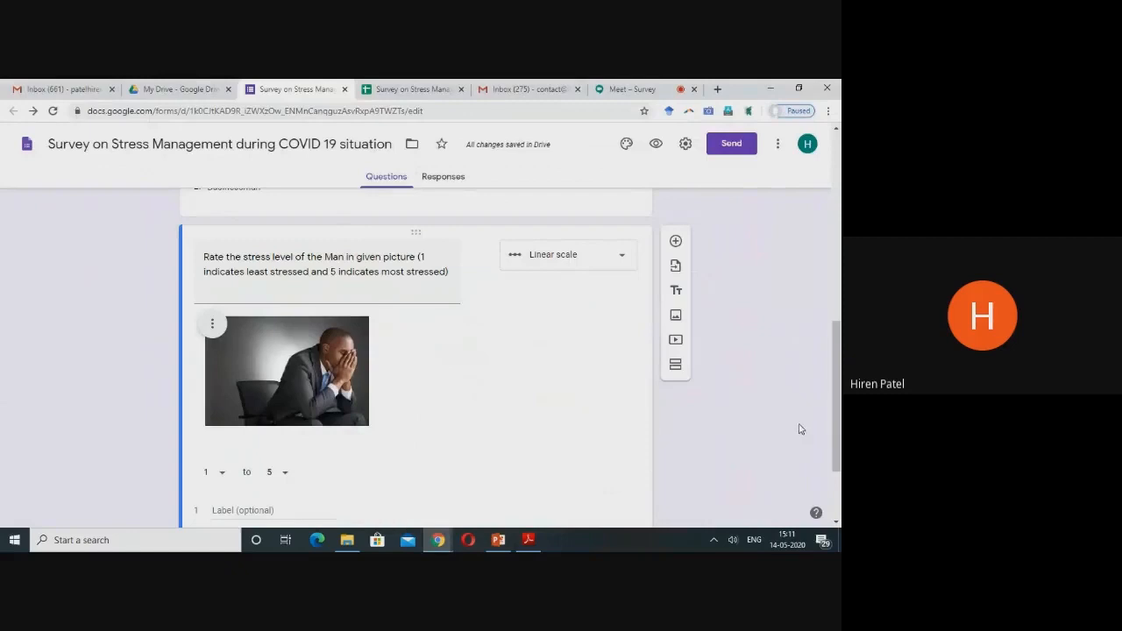
Turn on Shuffle question order in the form's presentation settings and save them.
mouse_move(837, 392)
left_mouse_down()
mouse_move(838, 217)
mouse_move(838, 405)
left_mouse_up()
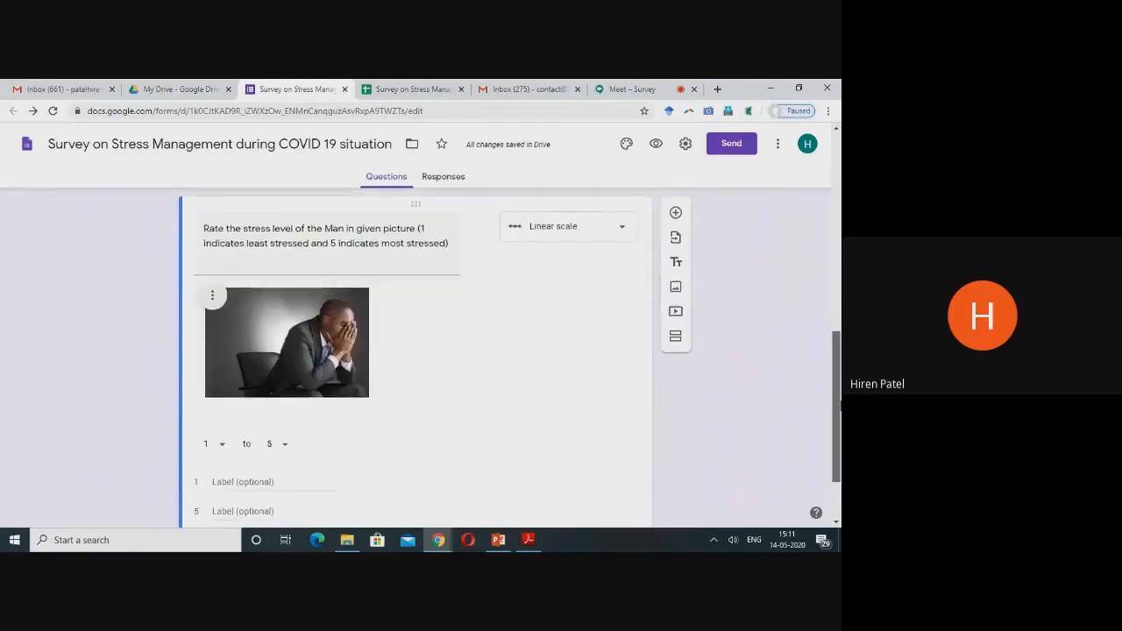
left_click(687, 155)
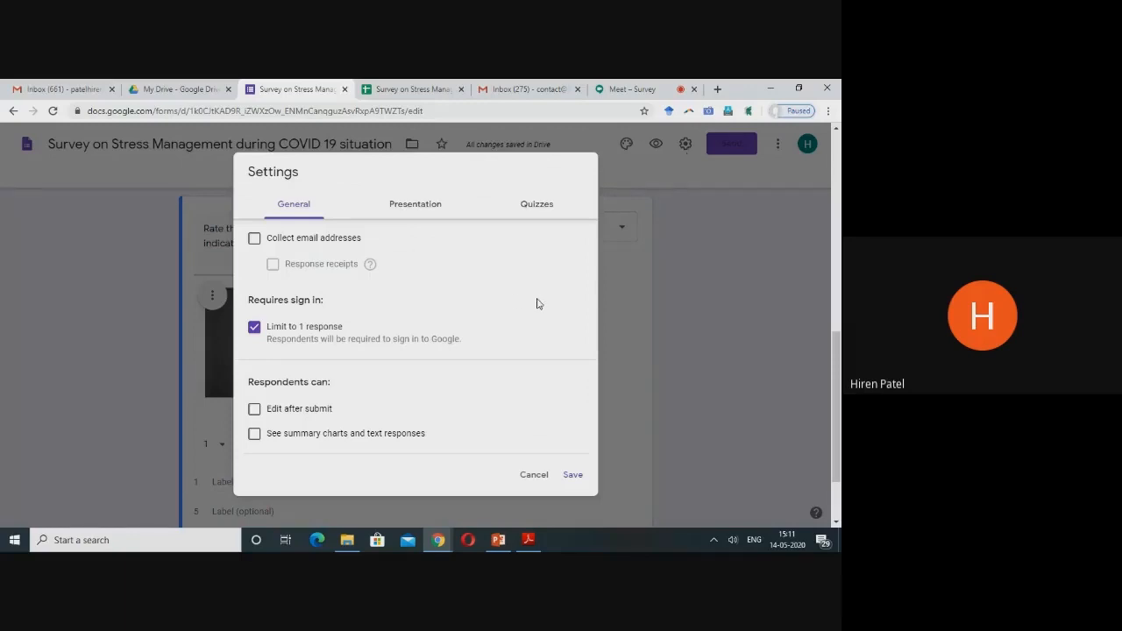
left_click(416, 204)
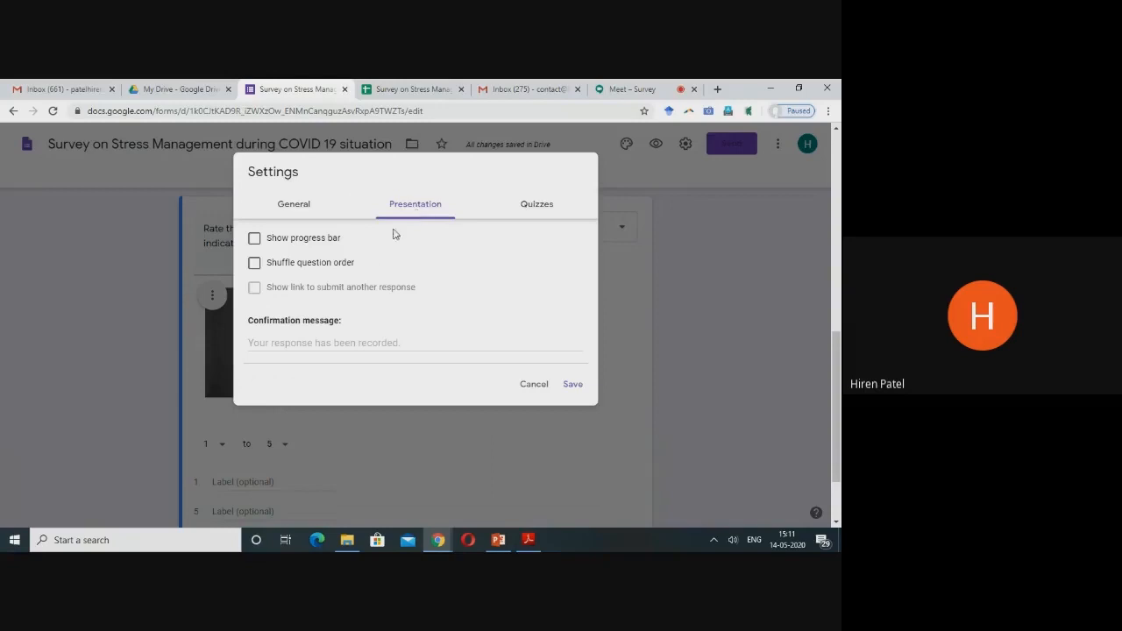
left_click(254, 265)
left_click(572, 385)
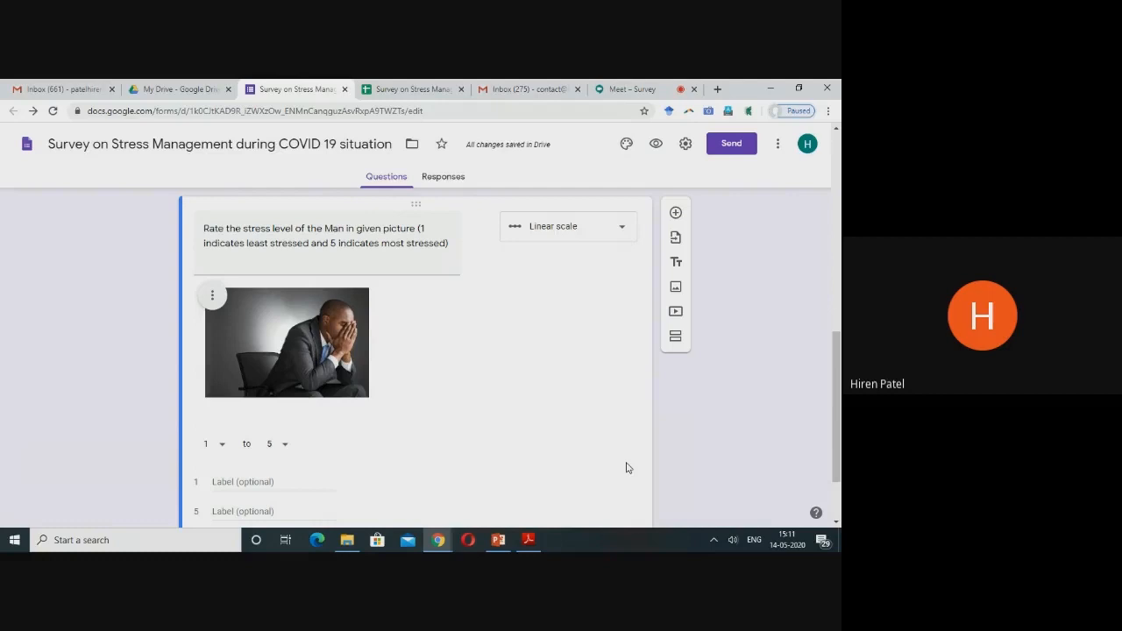
Review the sections/subsection feature on the PowerPoint slide and question 11 in the survey PDF, and return to the form in Chrome.
left_click(504, 542)
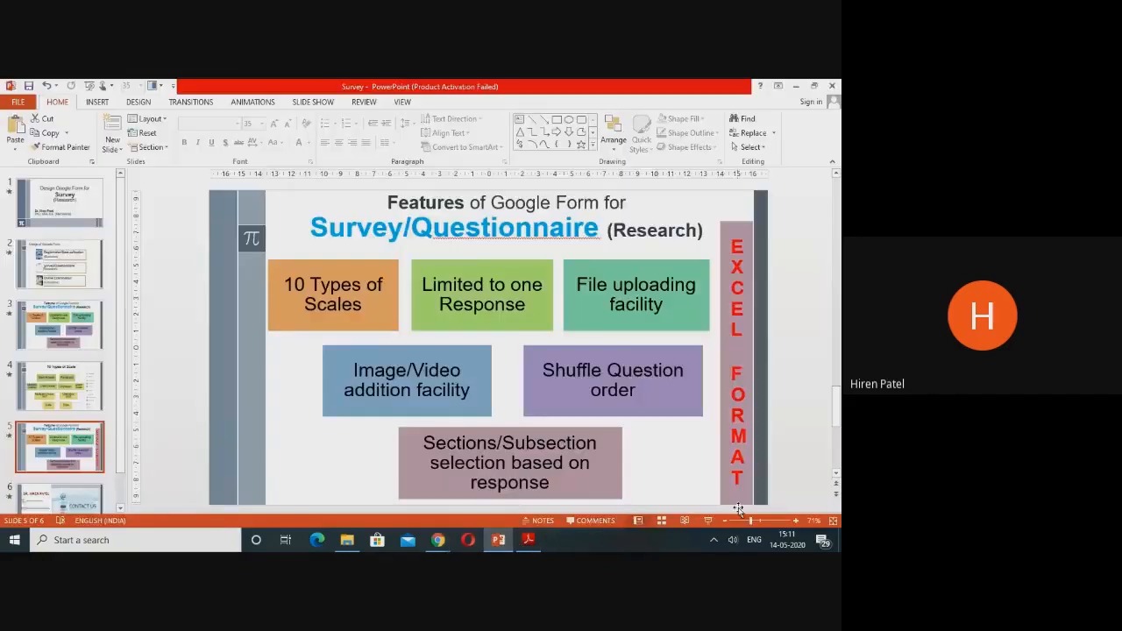
left_click(716, 519)
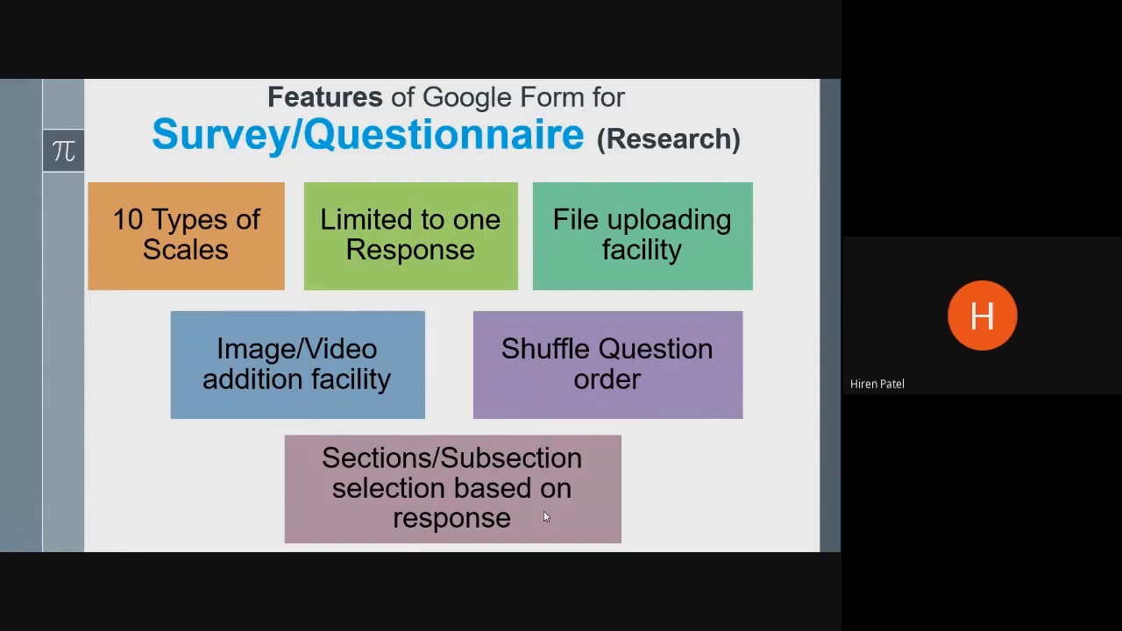
key("Escape")
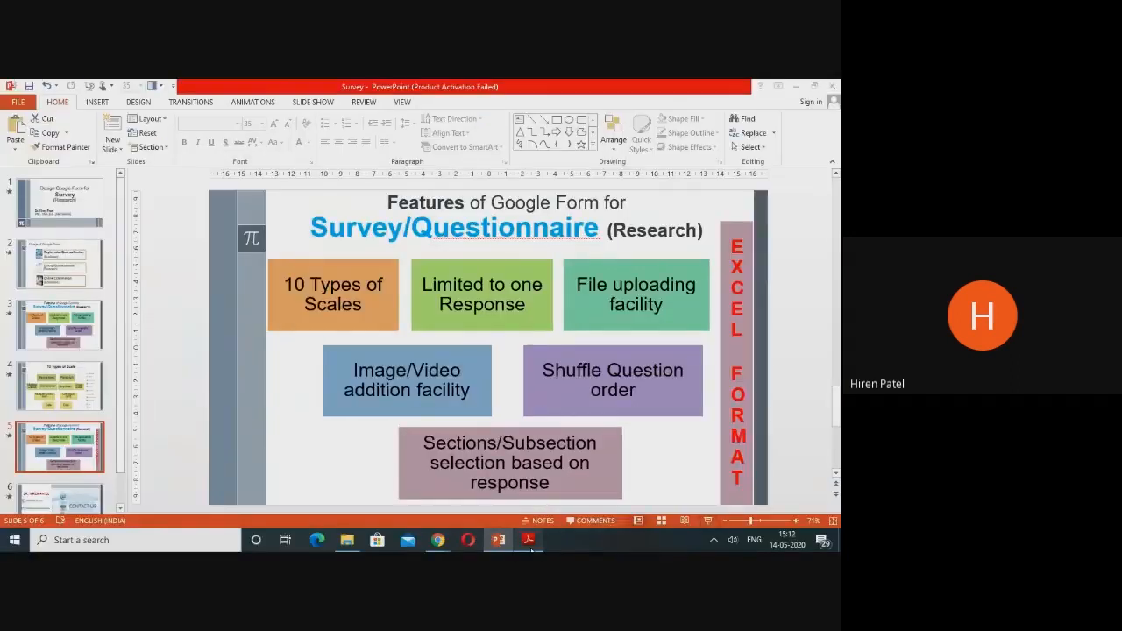
left_click(528, 539)
mouse_move(438, 539)
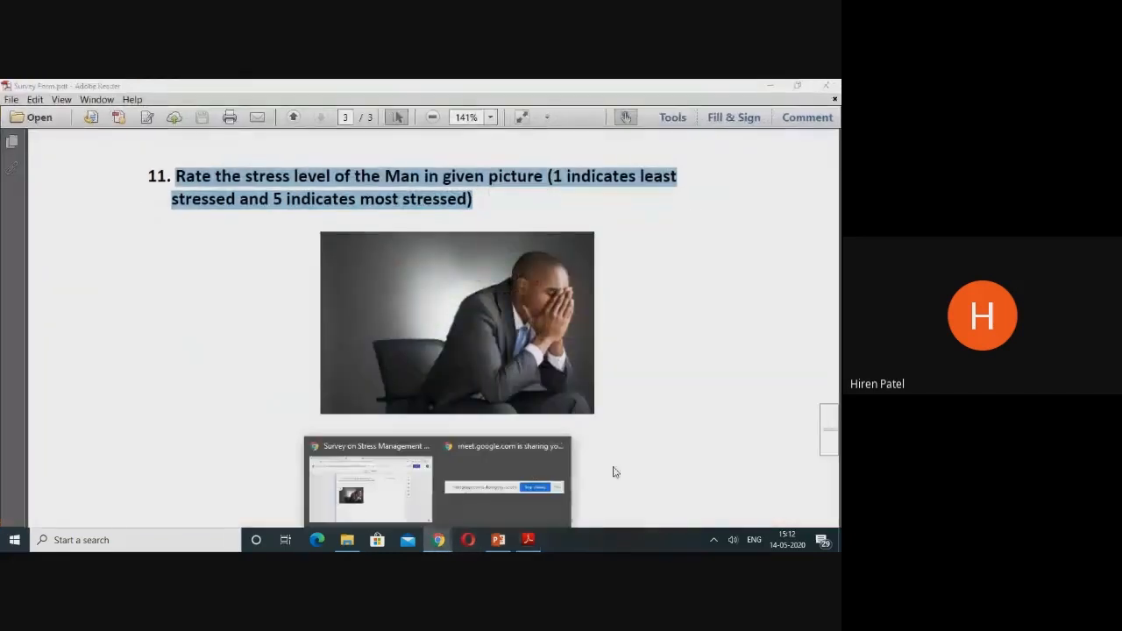
left_click(388, 496)
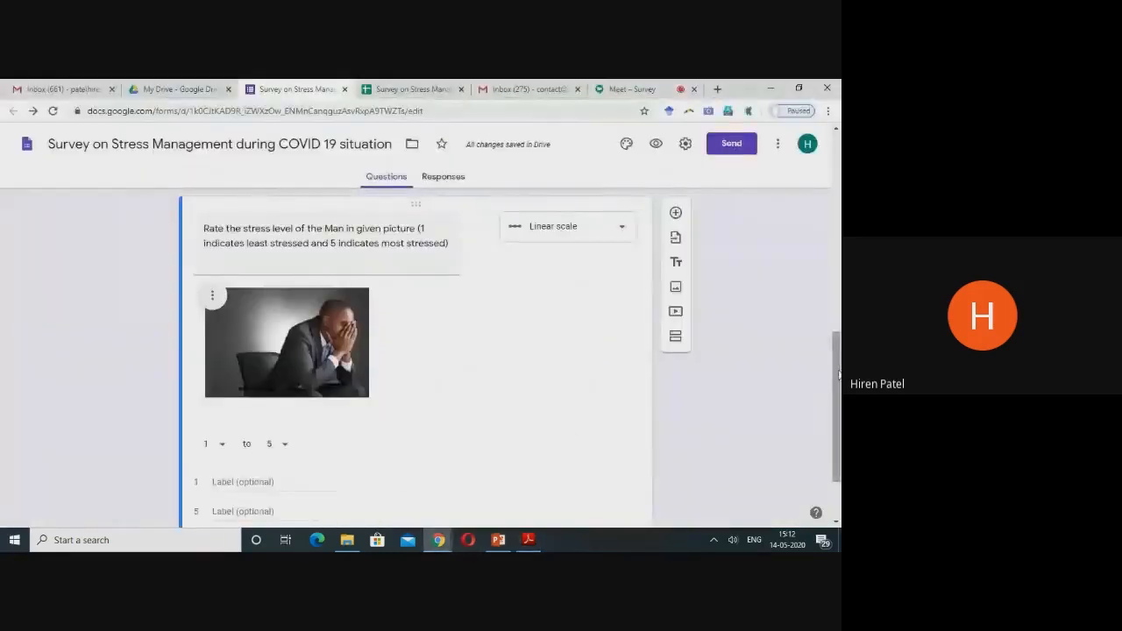
Add a required multiple-choice question "Are you Indian?" with the options Yes and No directly below the form title.
left_click_drag(837, 375, 837, 176)
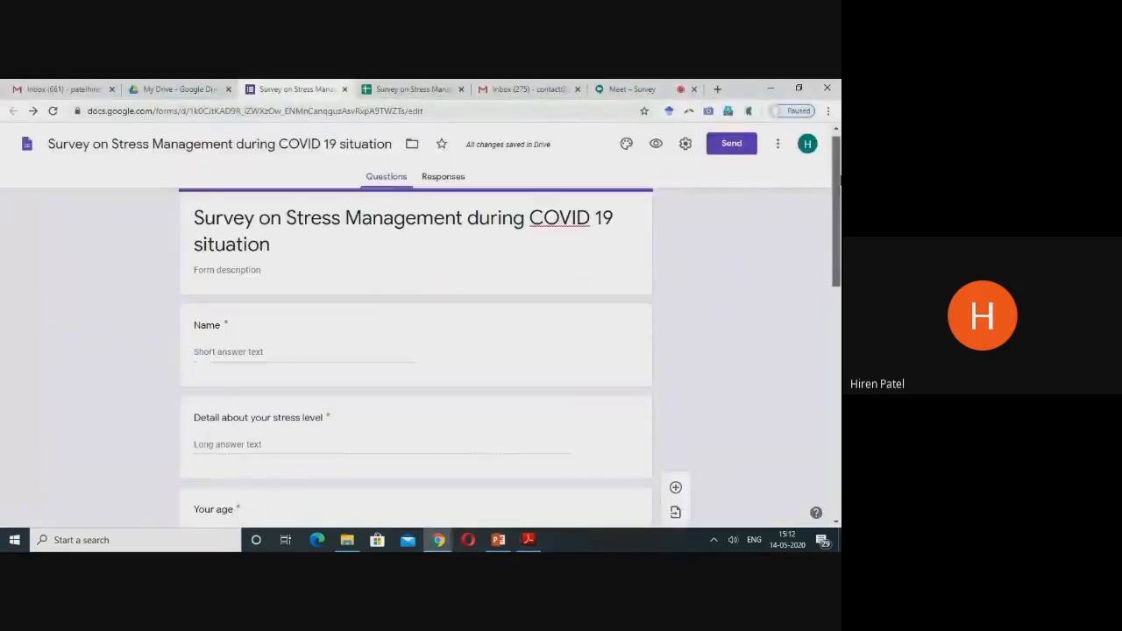
left_click(473, 315)
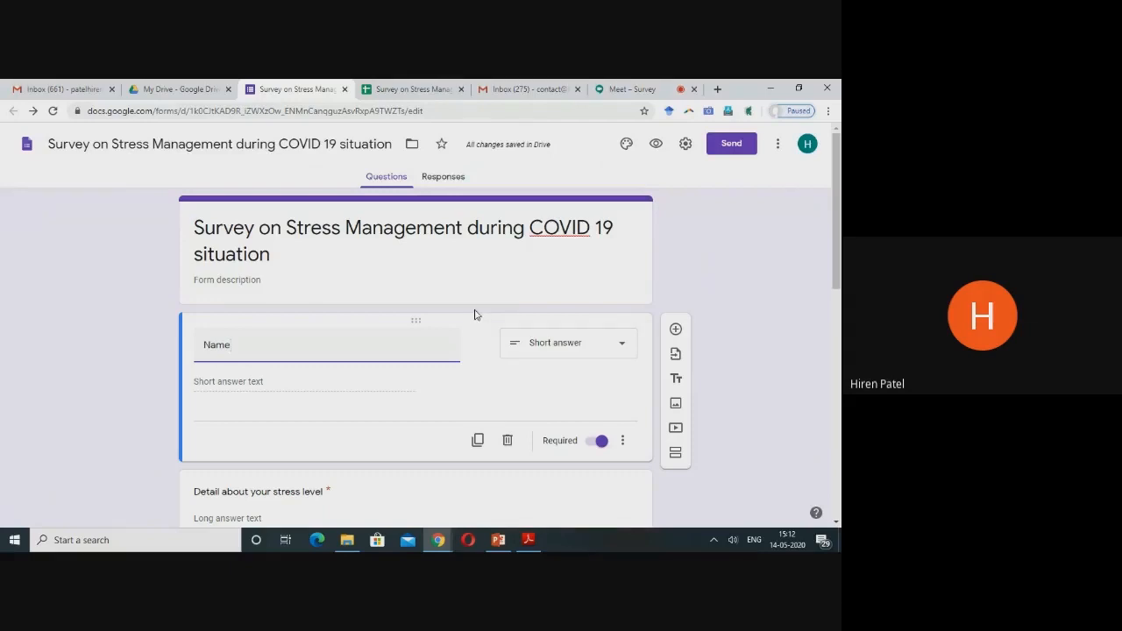
left_click(529, 276)
left_click(674, 213)
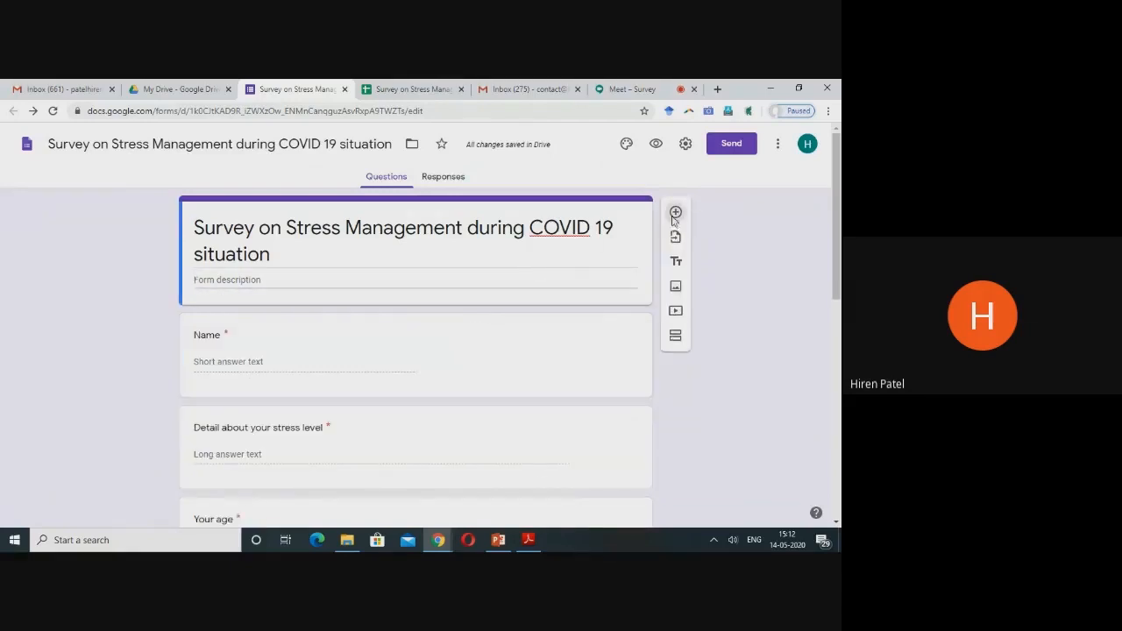
left_click_drag(838, 206, 840, 236)
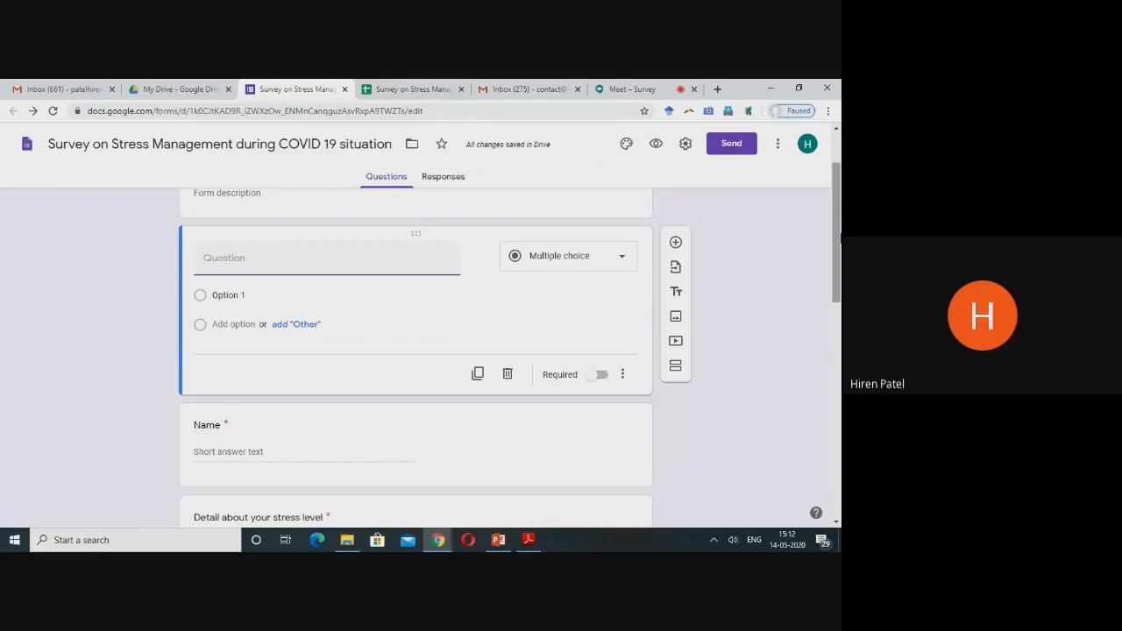
type("Are you Indian?")
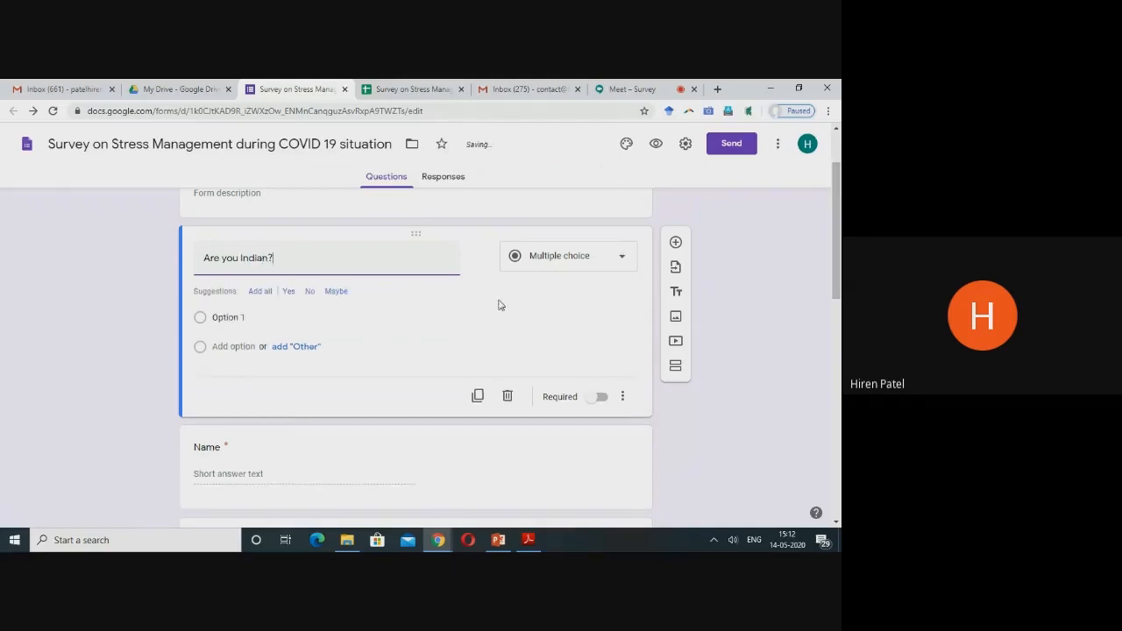
left_click(287, 291)
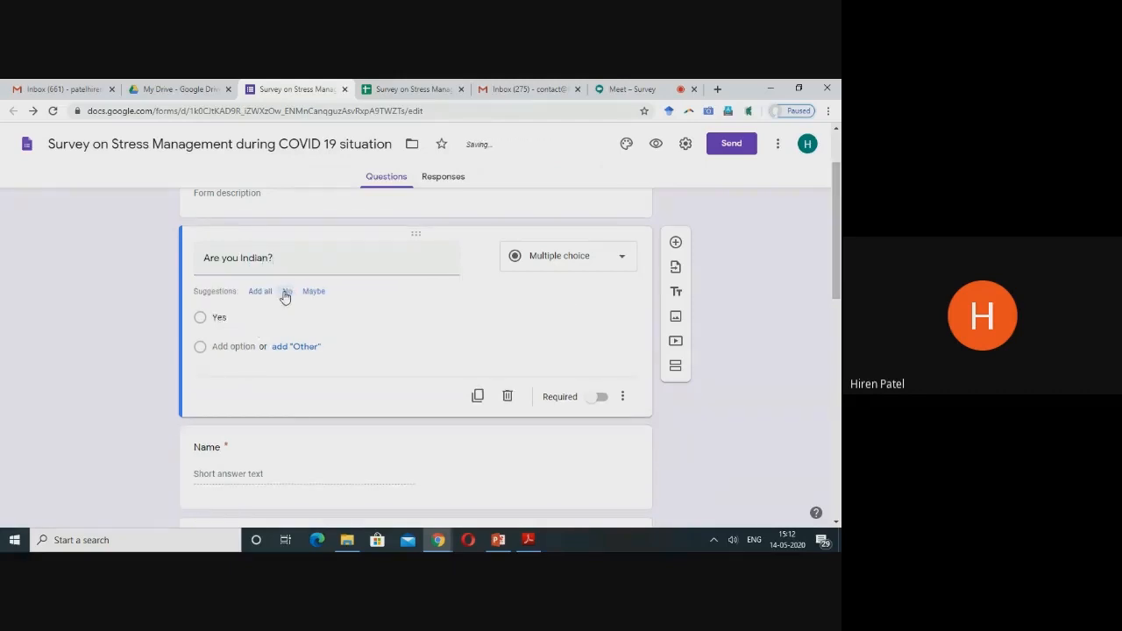
left_click(286, 291)
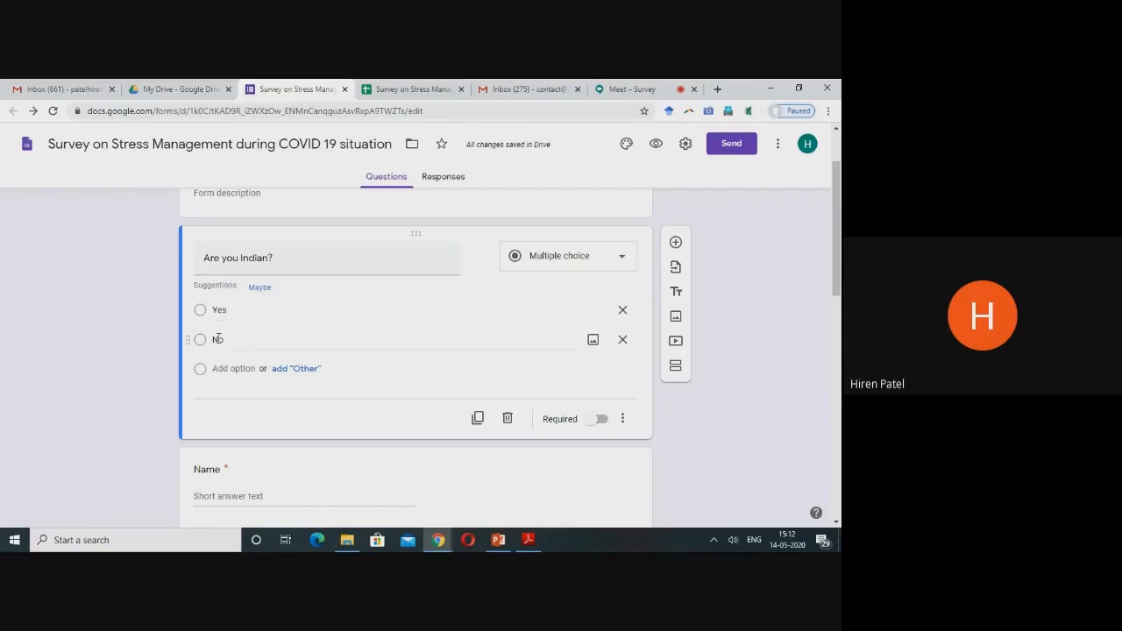
left_click(599, 420)
Enable going to a section based on answer for "Are you Indian?" and set the No option to Submit form.
left_click(623, 424)
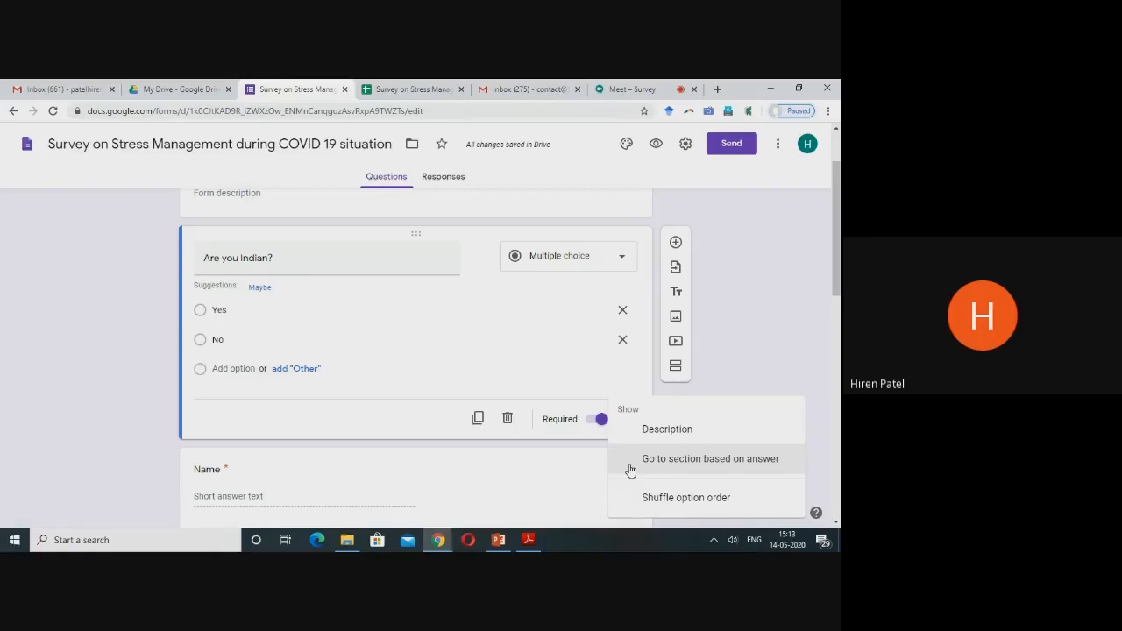
left_click(630, 465)
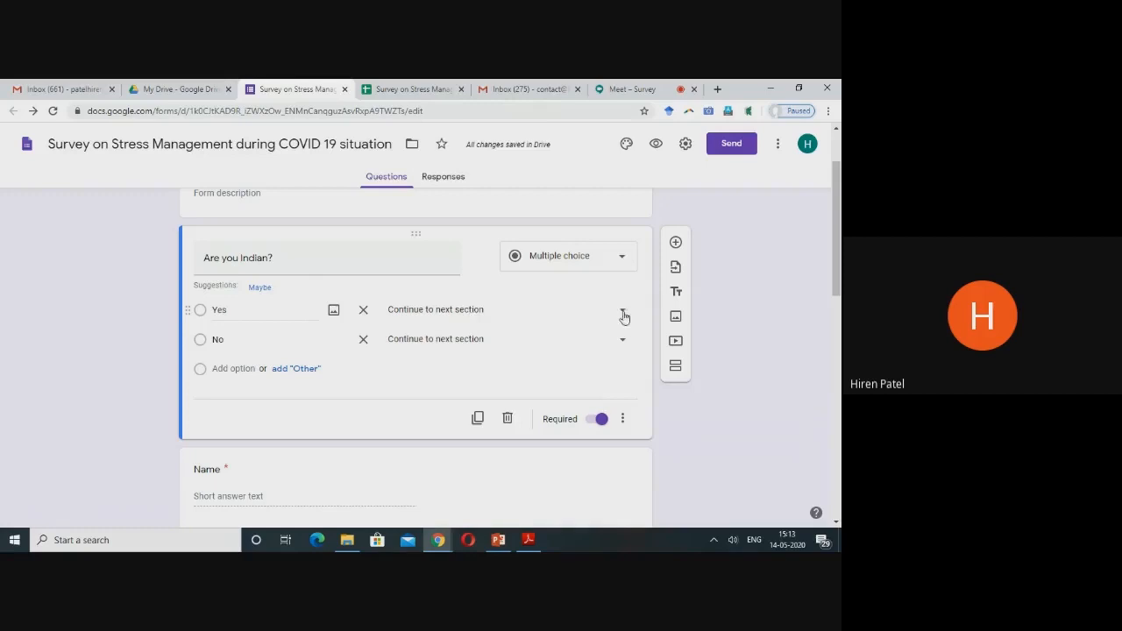
left_click(485, 344)
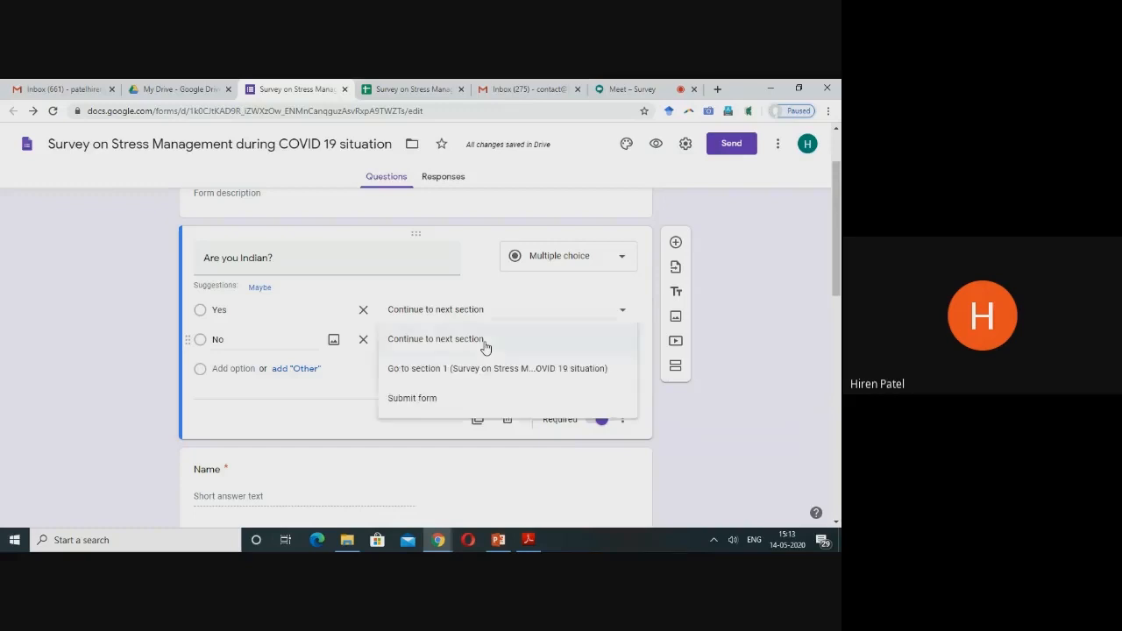
left_click(438, 399)
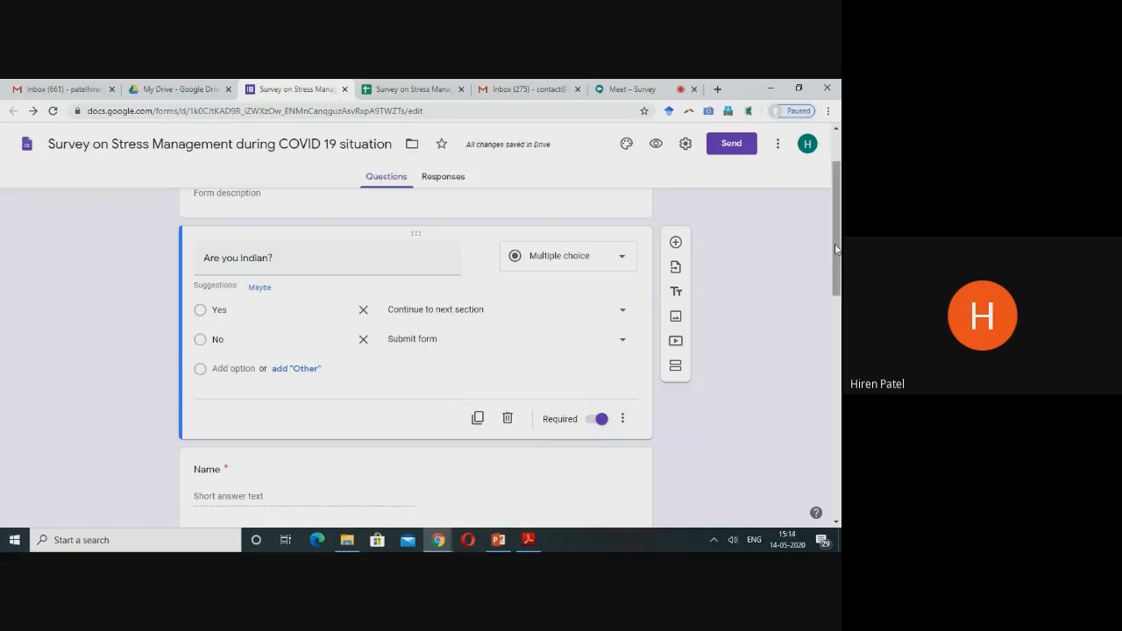
left_click_drag(835, 250, 838, 175)
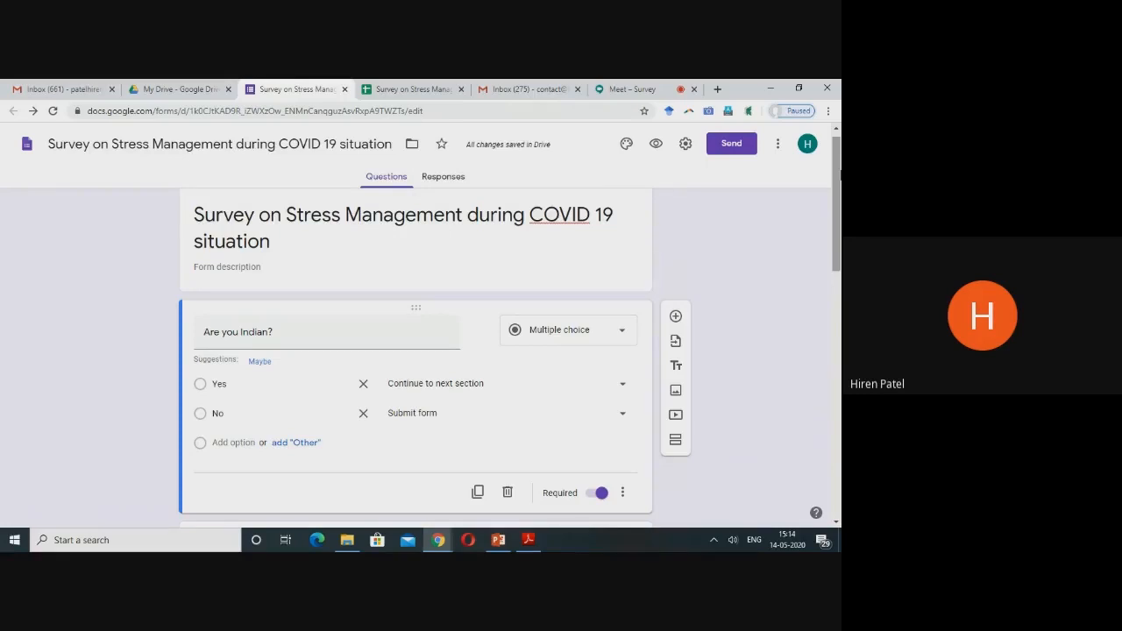
mouse_move(838, 175)
left_mouse_down()
mouse_move(838, 413)
mouse_move(839, 174)
left_mouse_up()
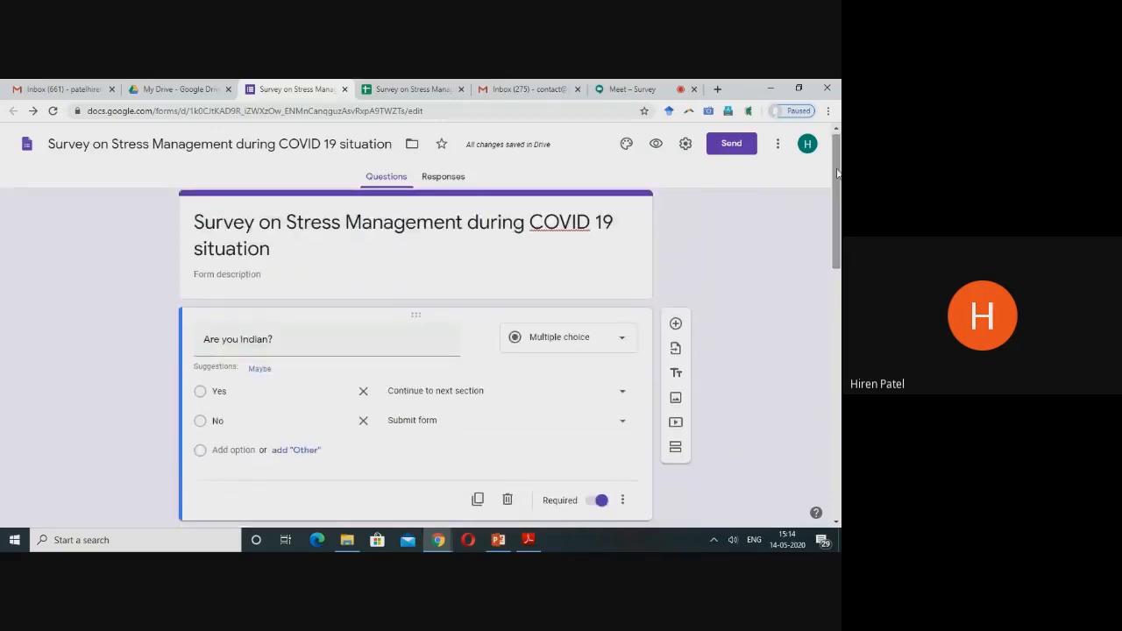
left_click_drag(839, 174, 838, 199)
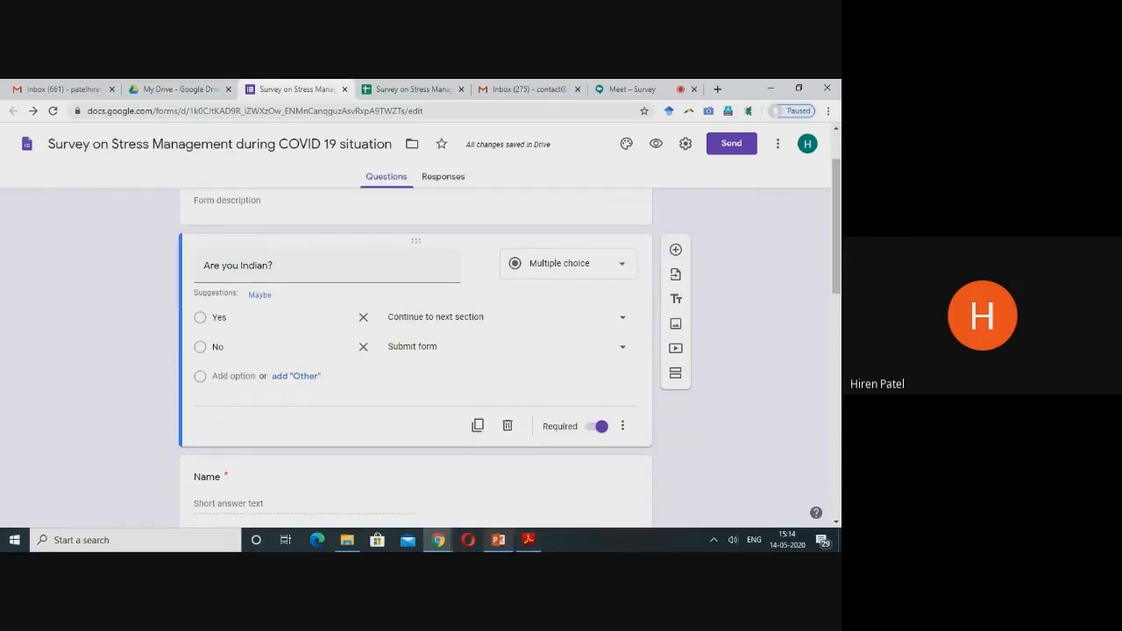
Present the features slide in PowerPoint through its Excel Format item, and view the form's responses in Chrome.
left_click(498, 538)
left_click(705, 524)
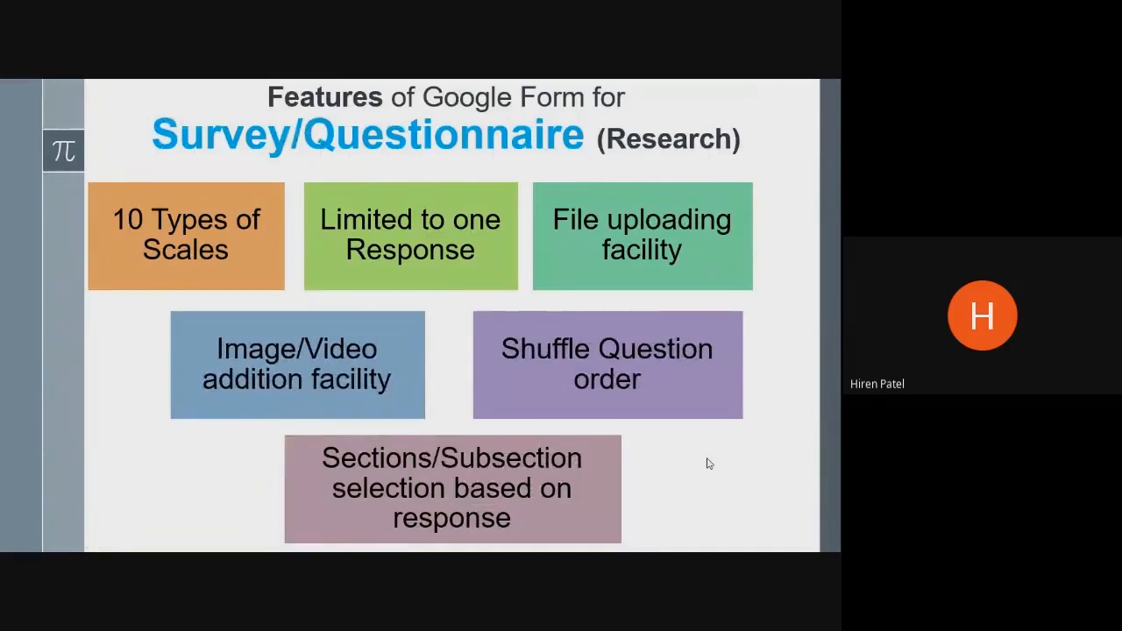
left_click(709, 464)
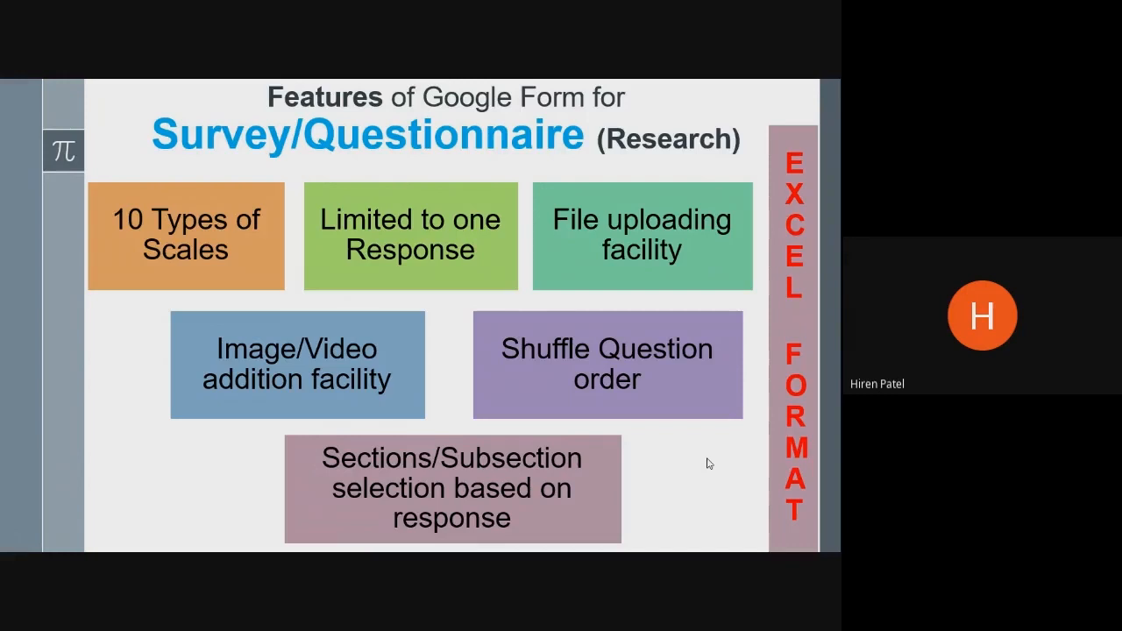
key("Escape")
mouse_move(436, 545)
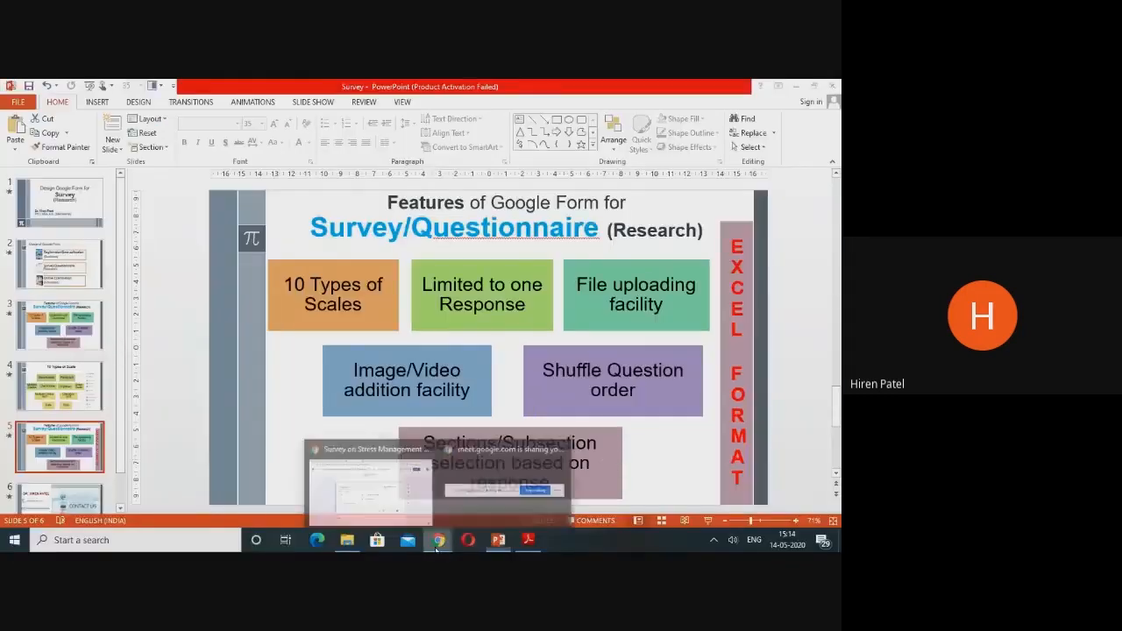
left_click(407, 501)
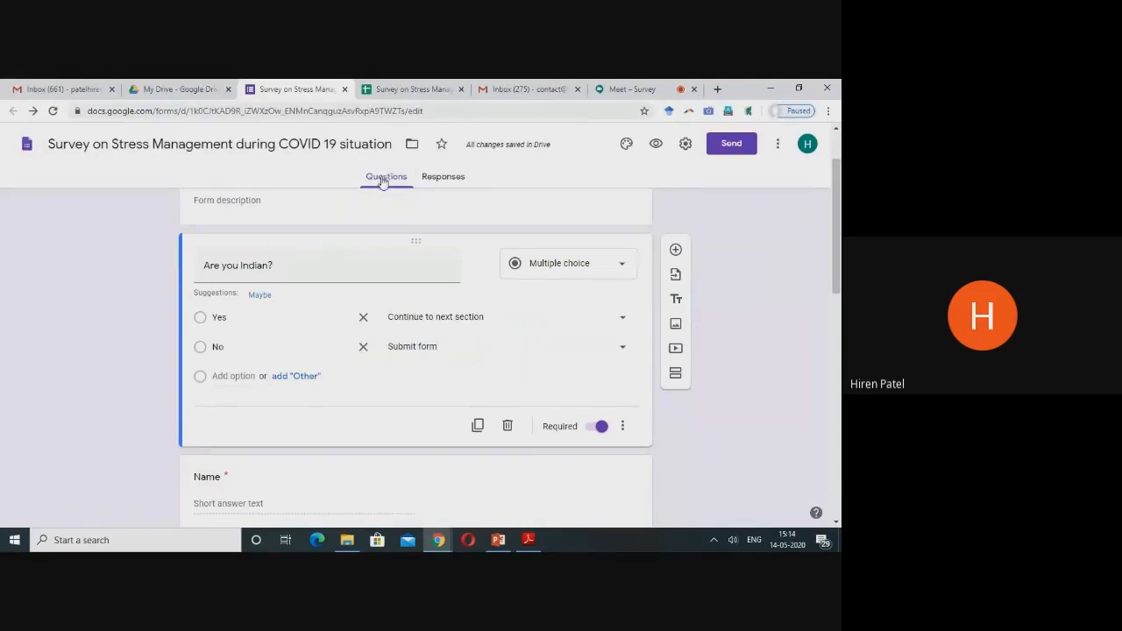
left_click(441, 179)
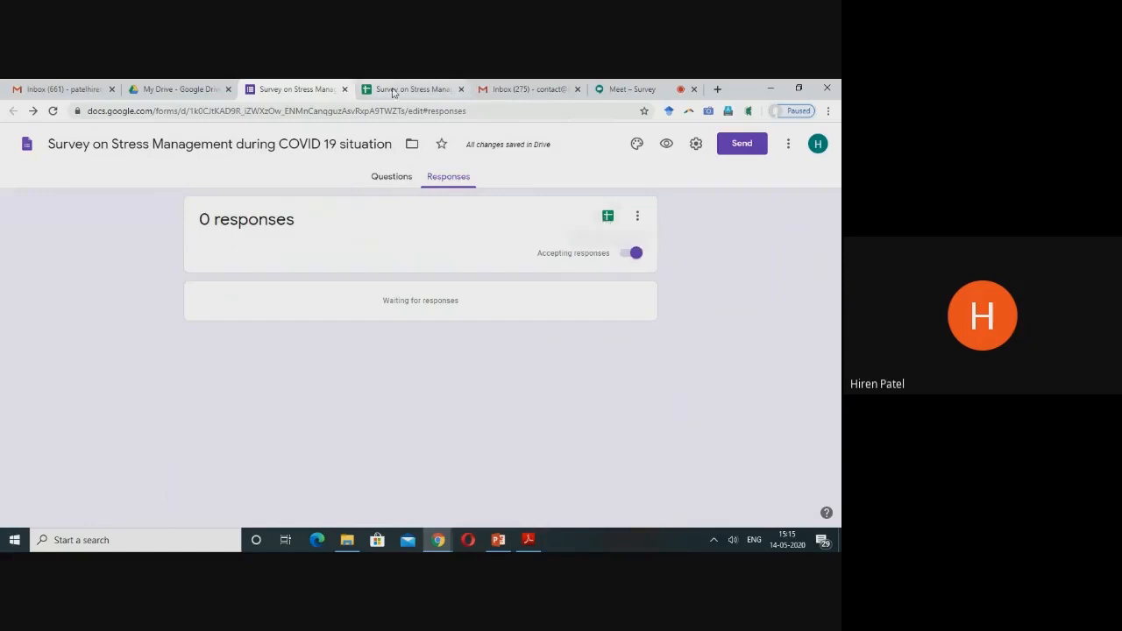
Switch to the linked spreadsheet that holds the survey's responses.
left_click(396, 89)
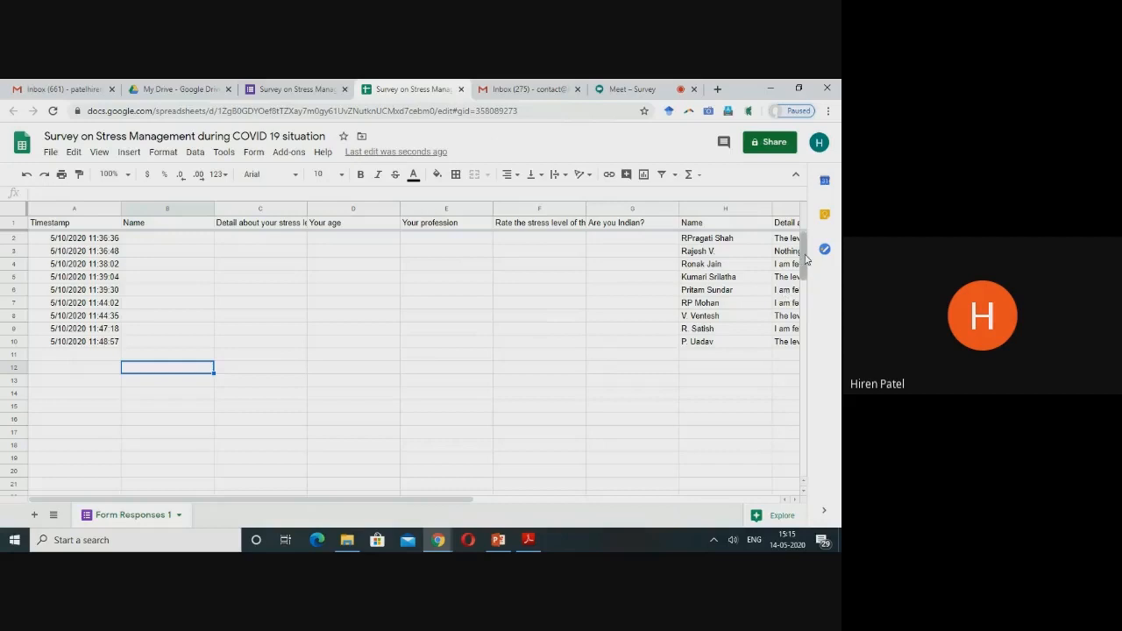
Try to delete the empty question columns B to G from the Form Responses 1 sheet.
left_click(632, 208)
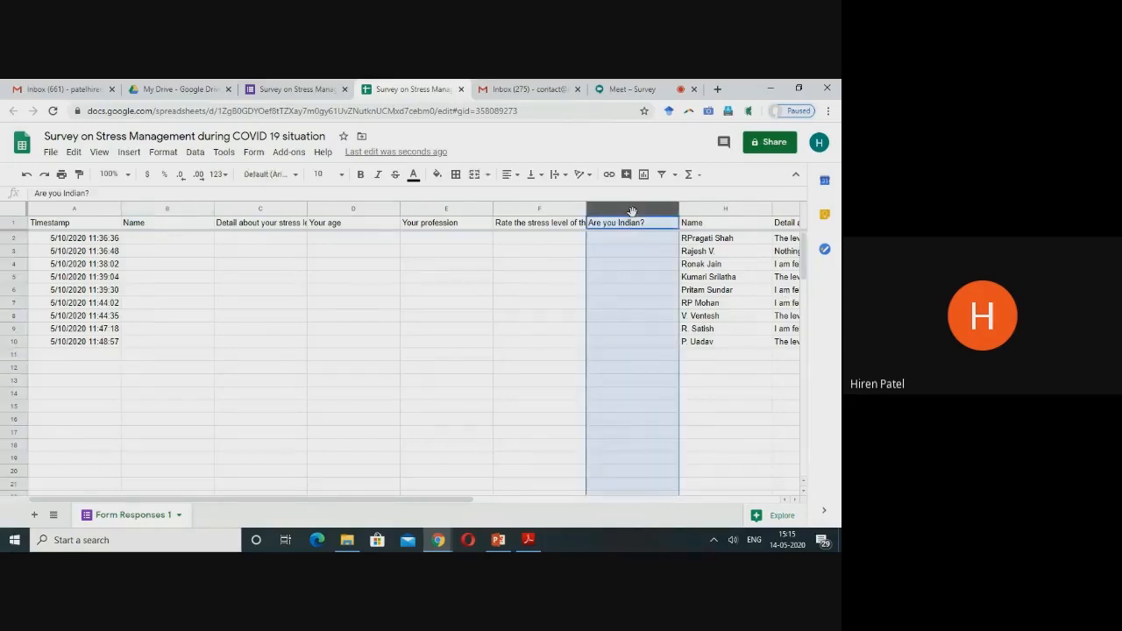
key("shift+Left")
key("shift+Left")
key("shift+Left")
key("shift+Left")
key("shift+Left")
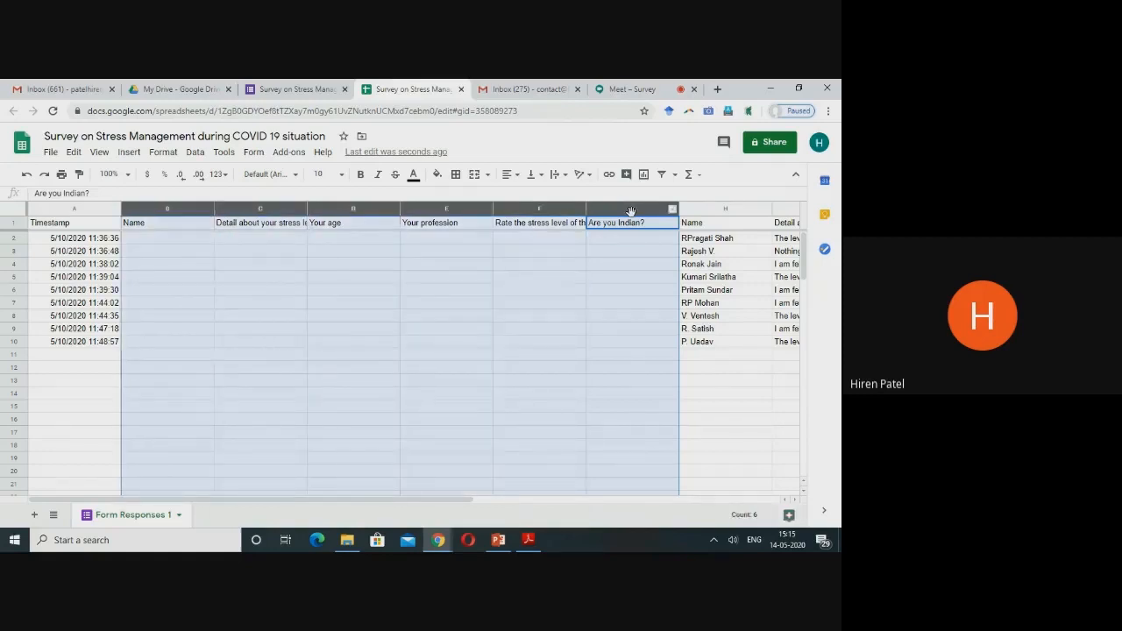
right_click(631, 211)
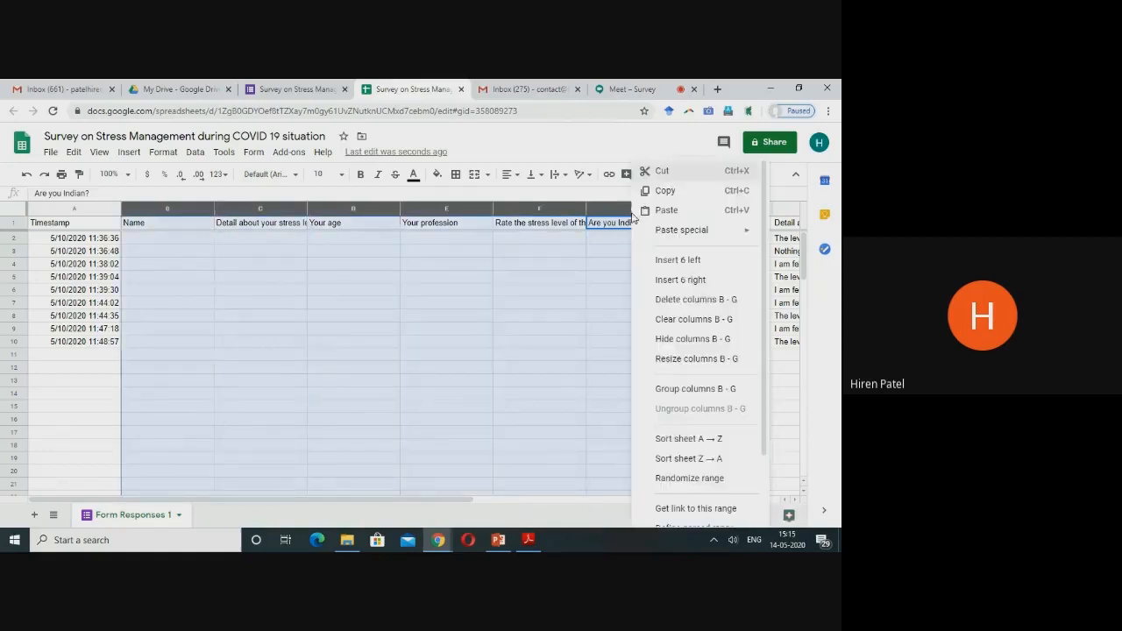
left_click(690, 302)
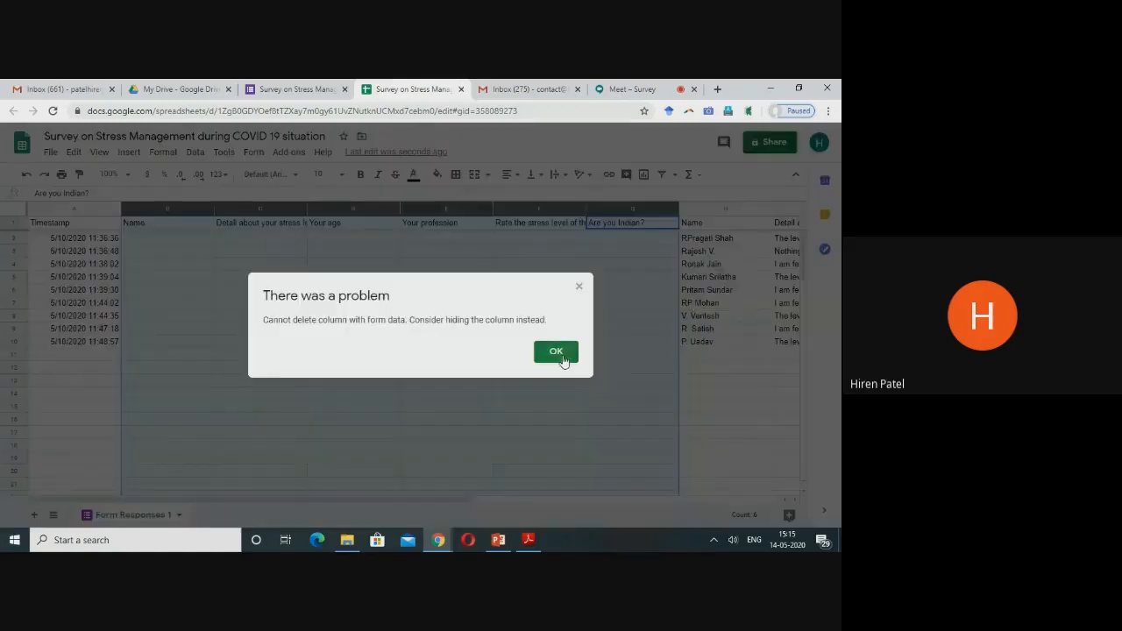
left_click(564, 357)
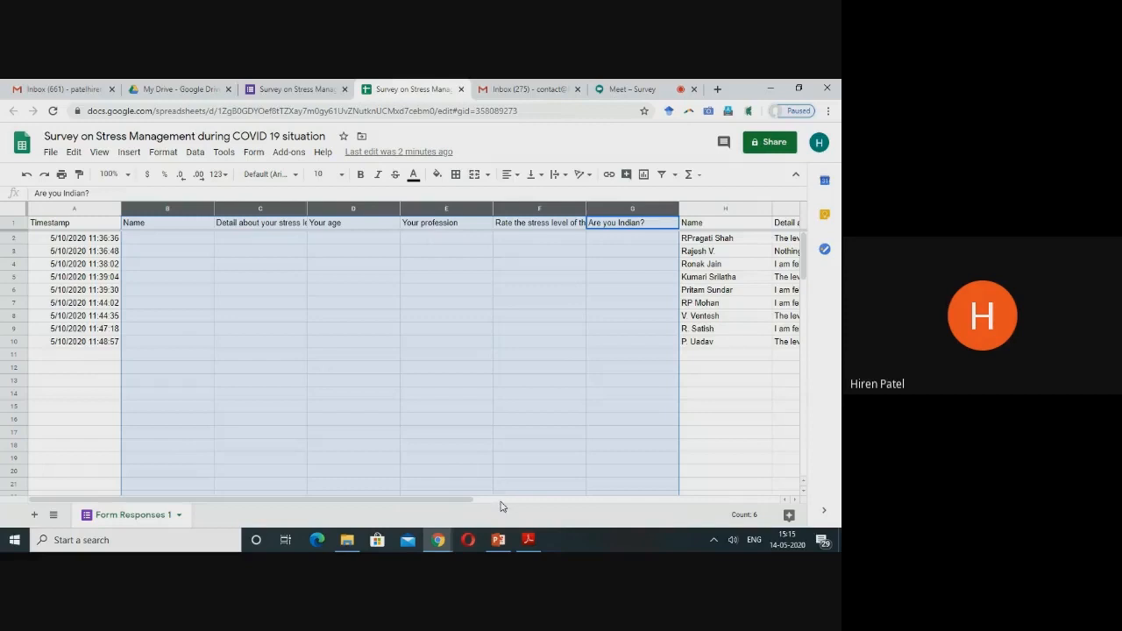
scroll(502, 507, "right", 1)
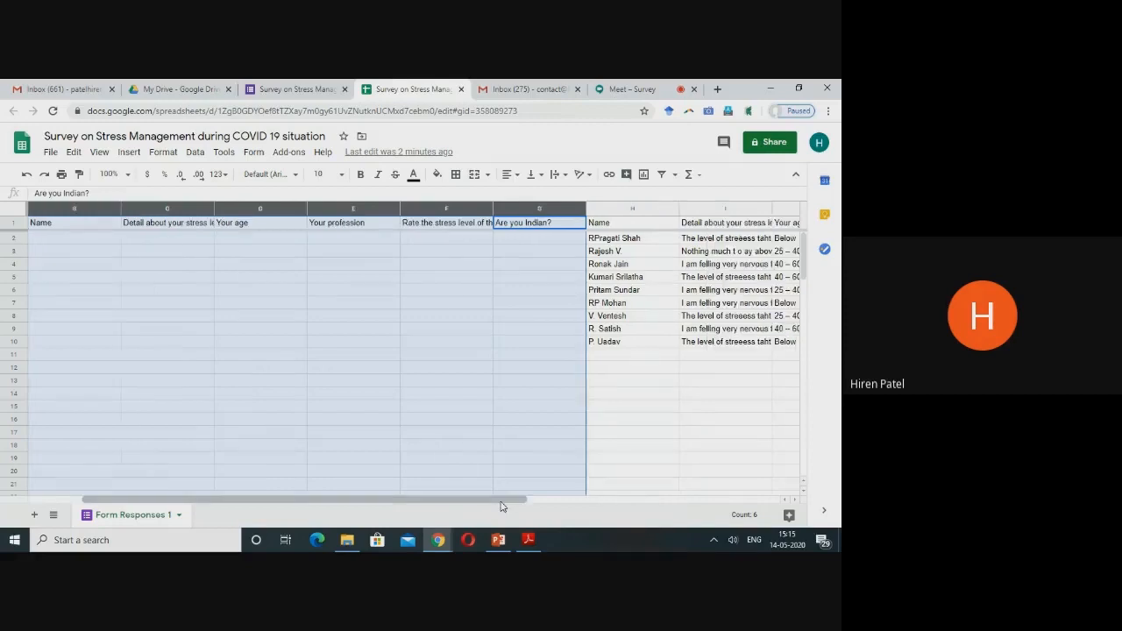
right_click(534, 207)
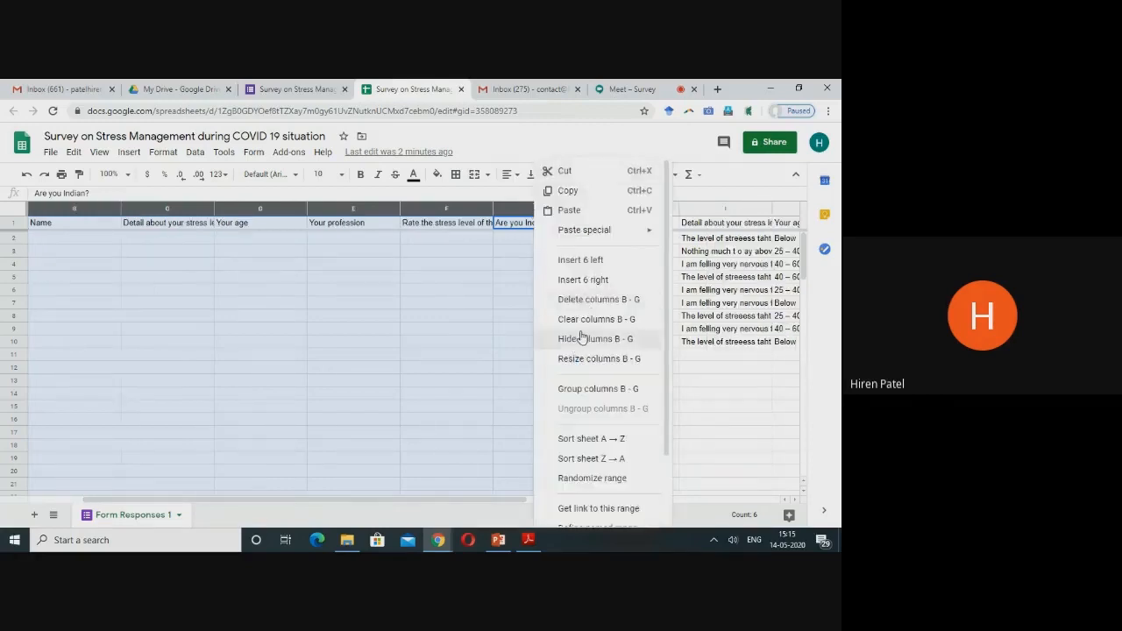
left_click(584, 302)
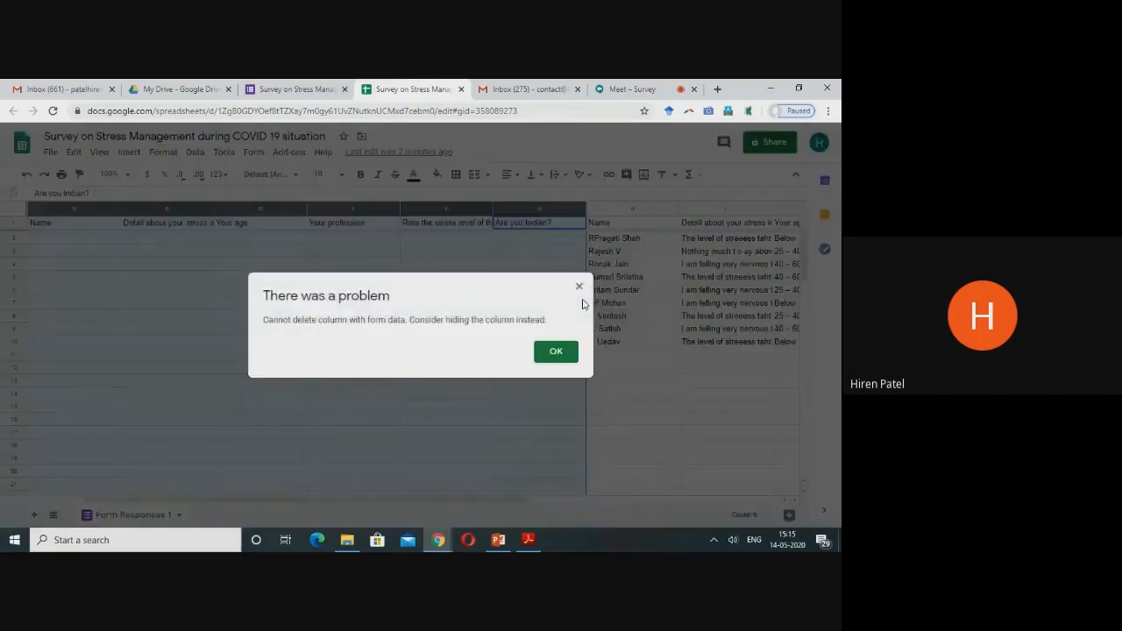
left_click(557, 352)
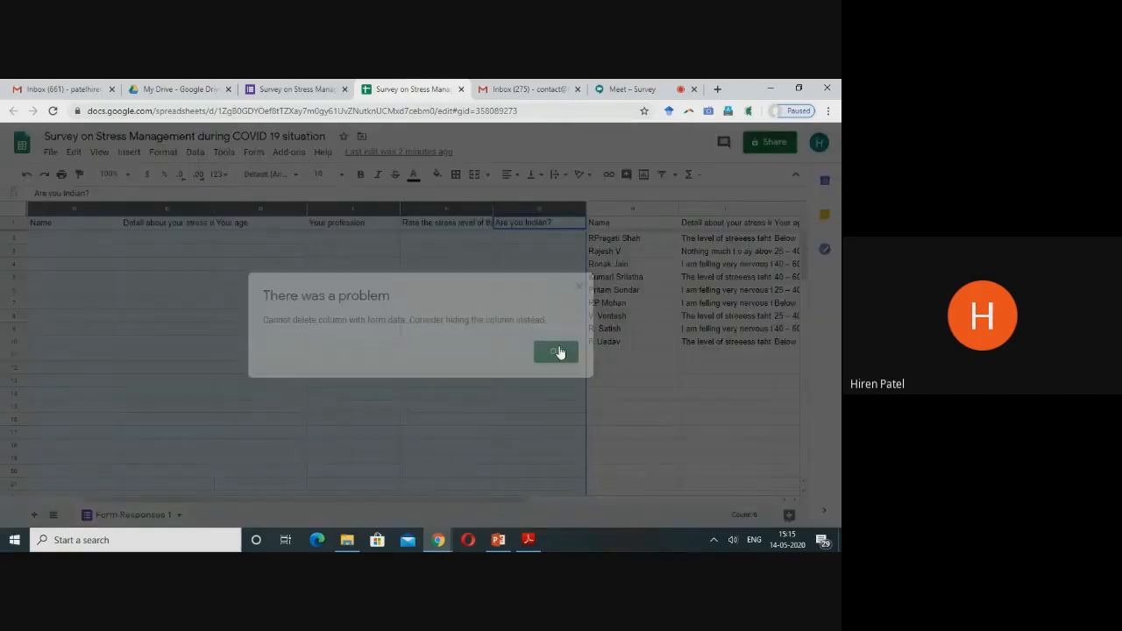
Examine the collected answers in the response sheet's remaining columns, through the stress level rating.
right_click(589, 495)
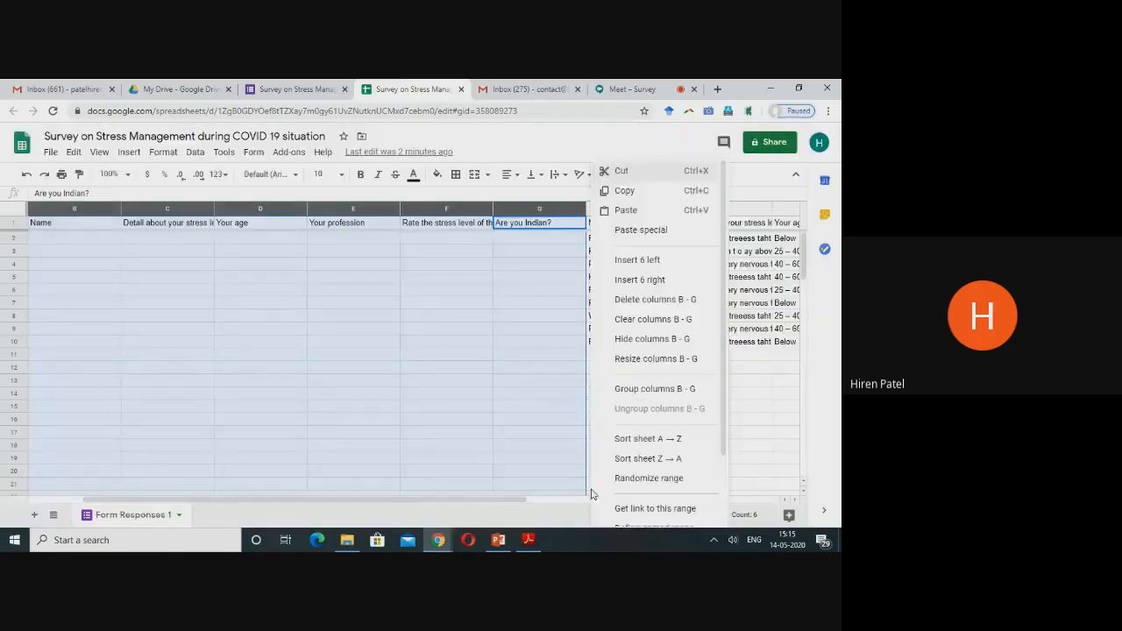
left_click(565, 500)
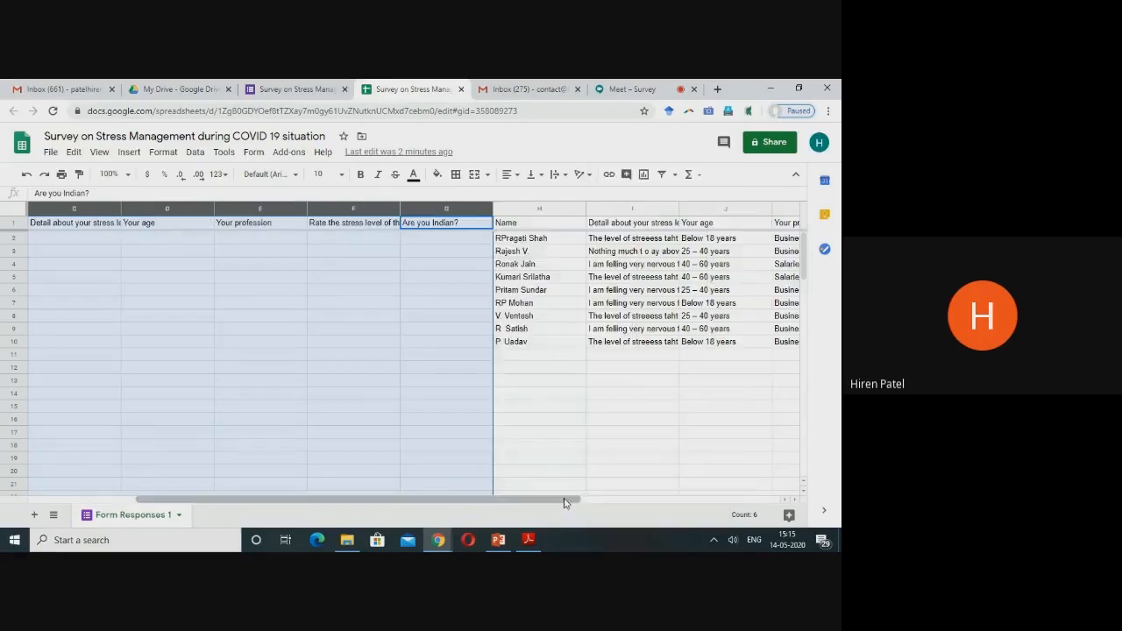
right_click(635, 495)
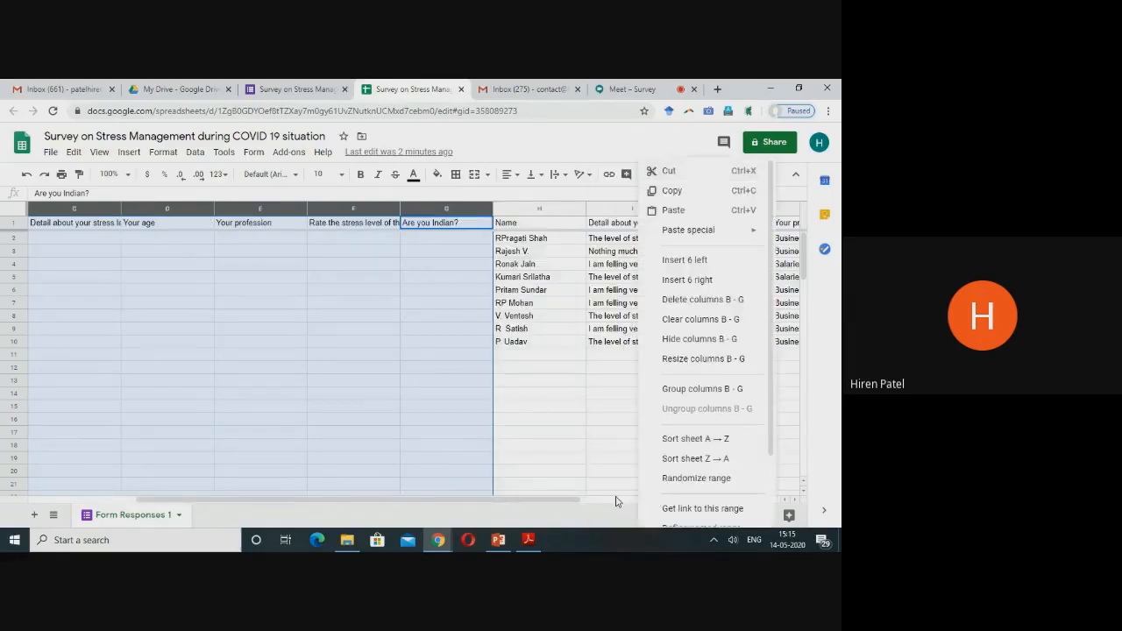
left_click(779, 501)
left_click(759, 501)
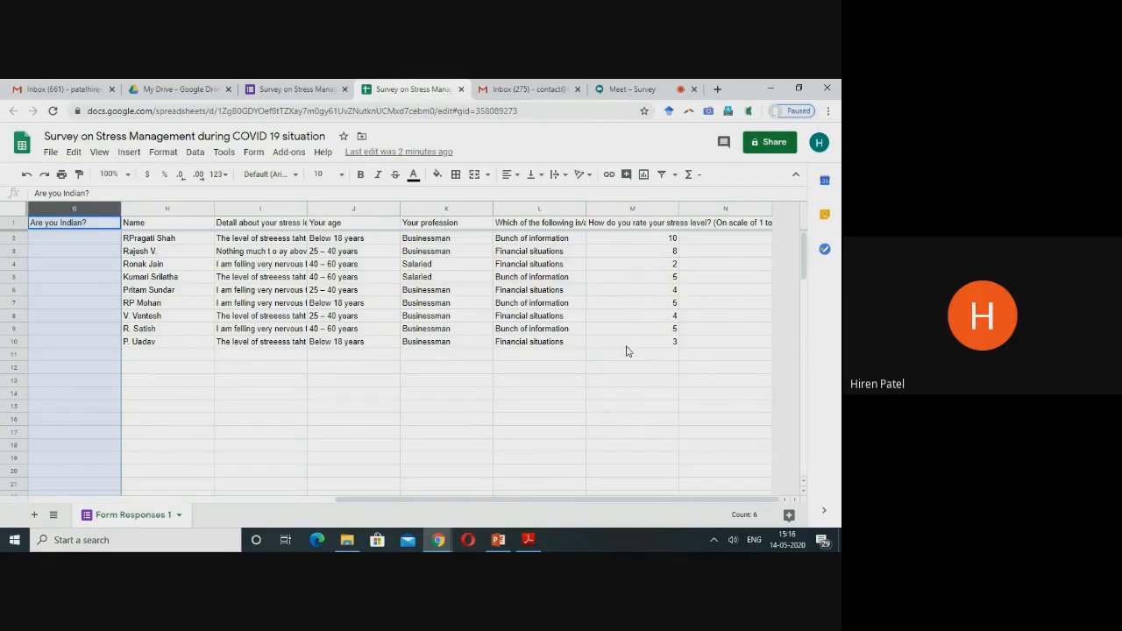
Download the response spreadsheet as a Microsoft Excel (.xlsx) file, saving it to the Desktop under the suggested name.
left_click(52, 154)
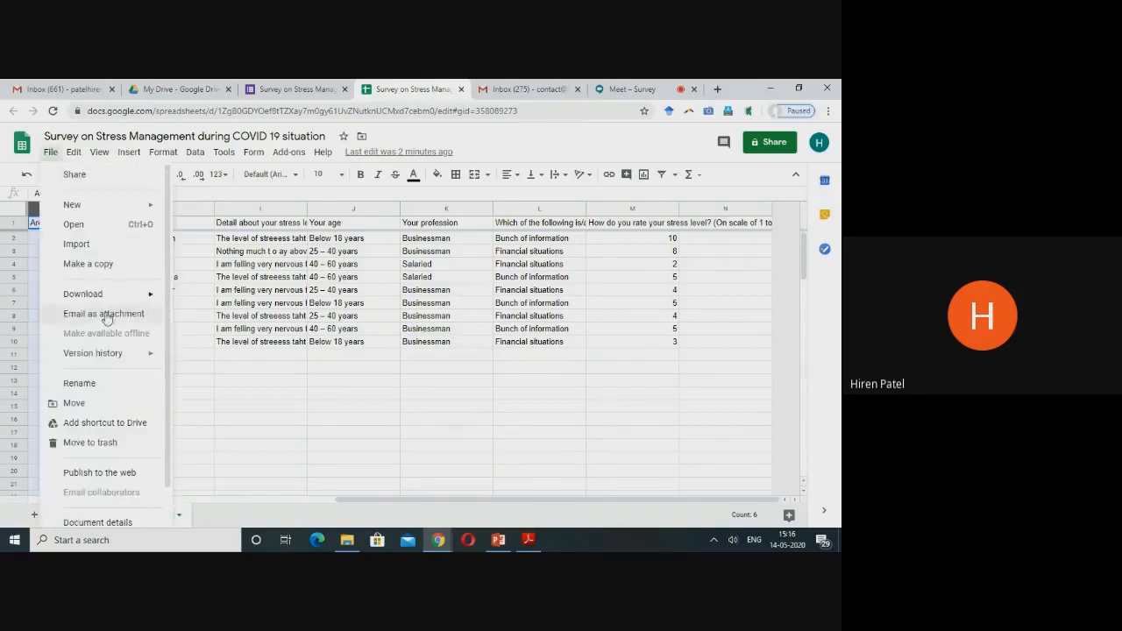
mouse_move(136, 299)
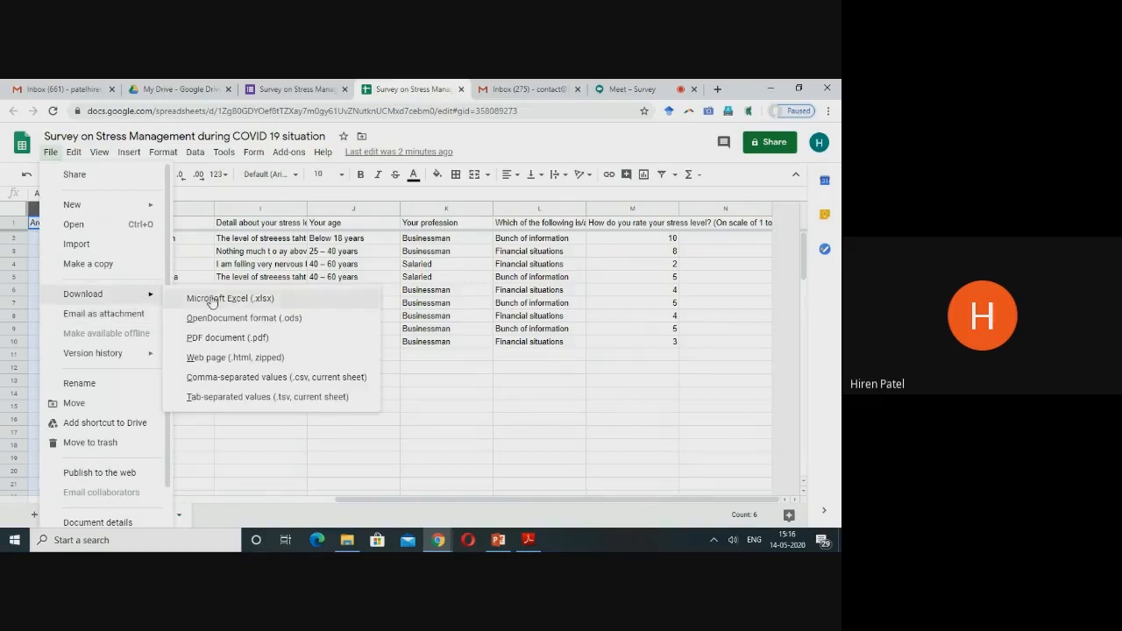
left_click(211, 299)
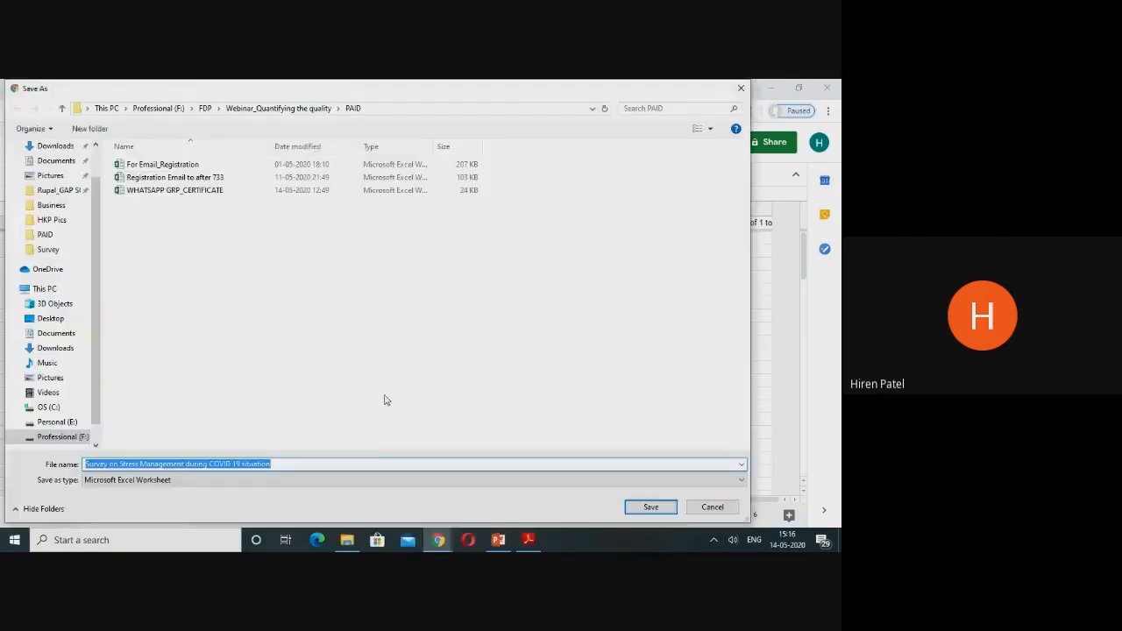
left_click(70, 321)
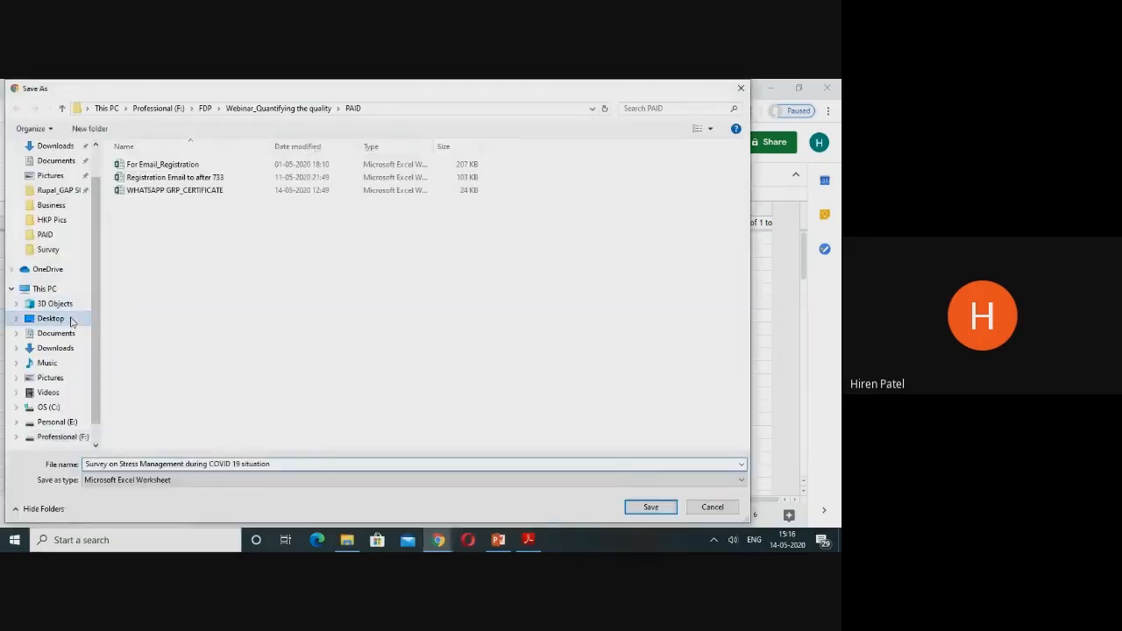
left_click(650, 506)
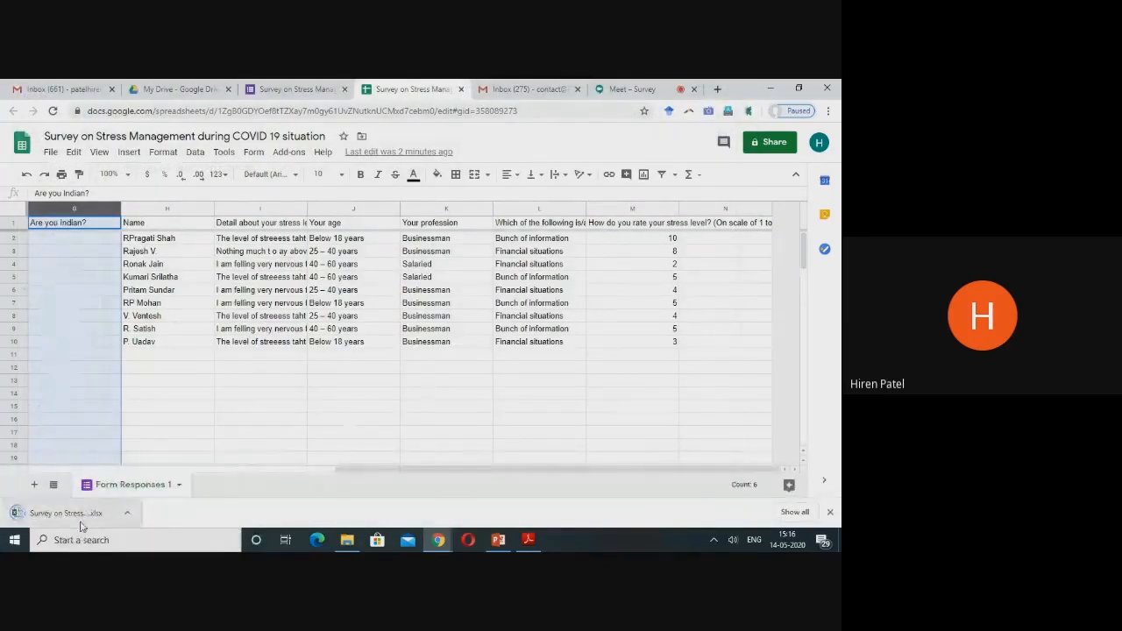
Open the downloaded survey workbook in Excel and close the program while it is starting.
left_click(77, 515)
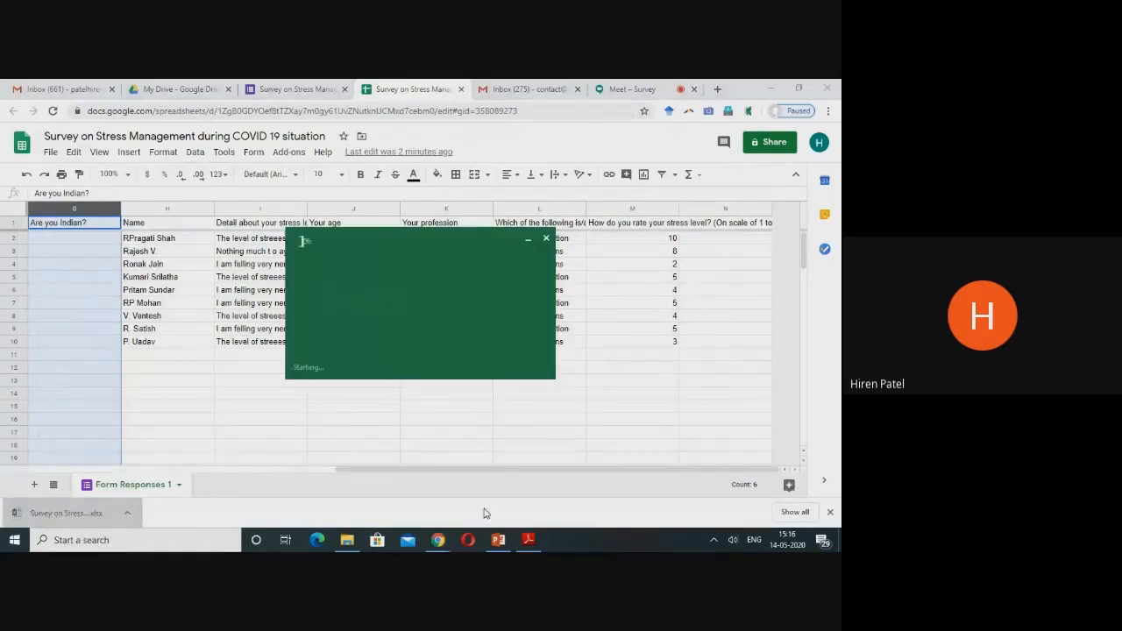
left_click(548, 238)
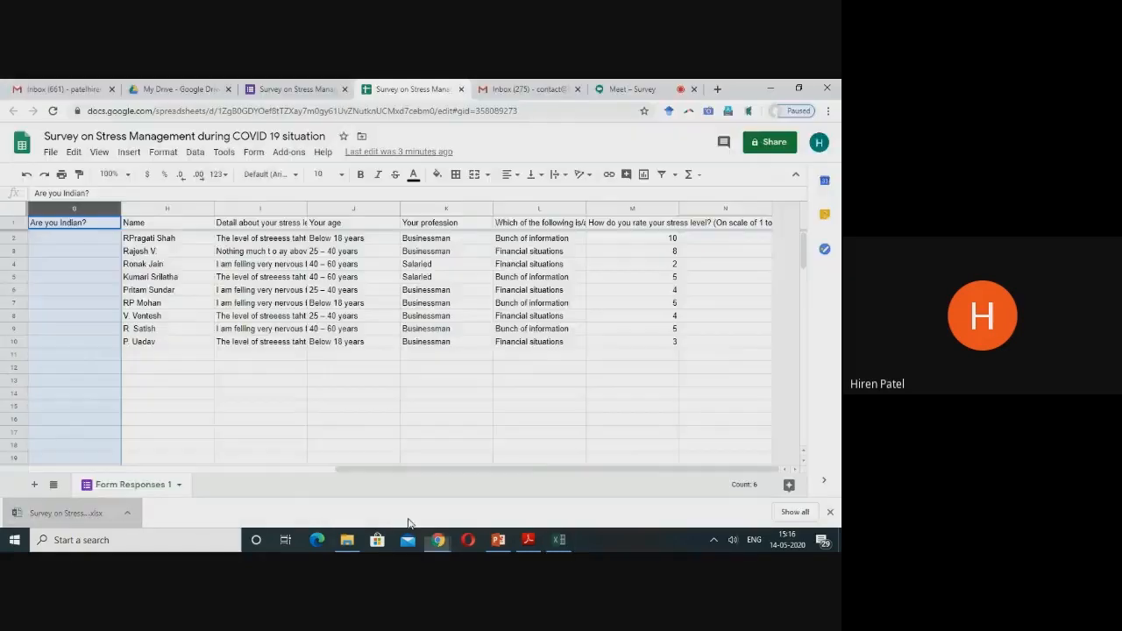
Switch to PowerPoint, present the Google Form features slide full screen and advance to the contact slide.
left_click(505, 543)
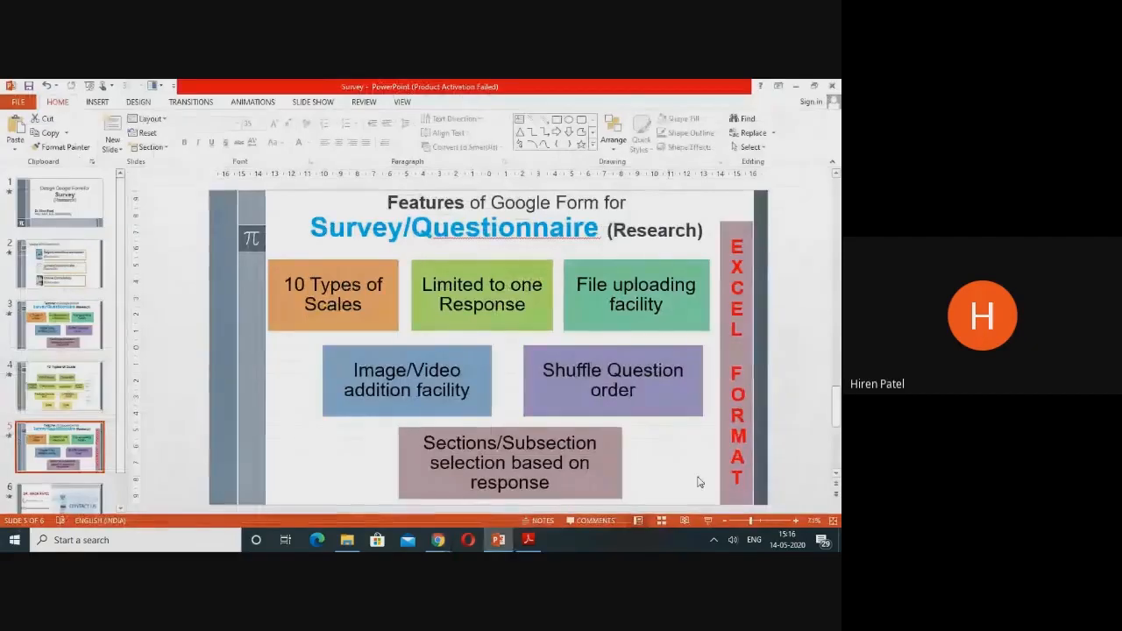
left_click(708, 521)
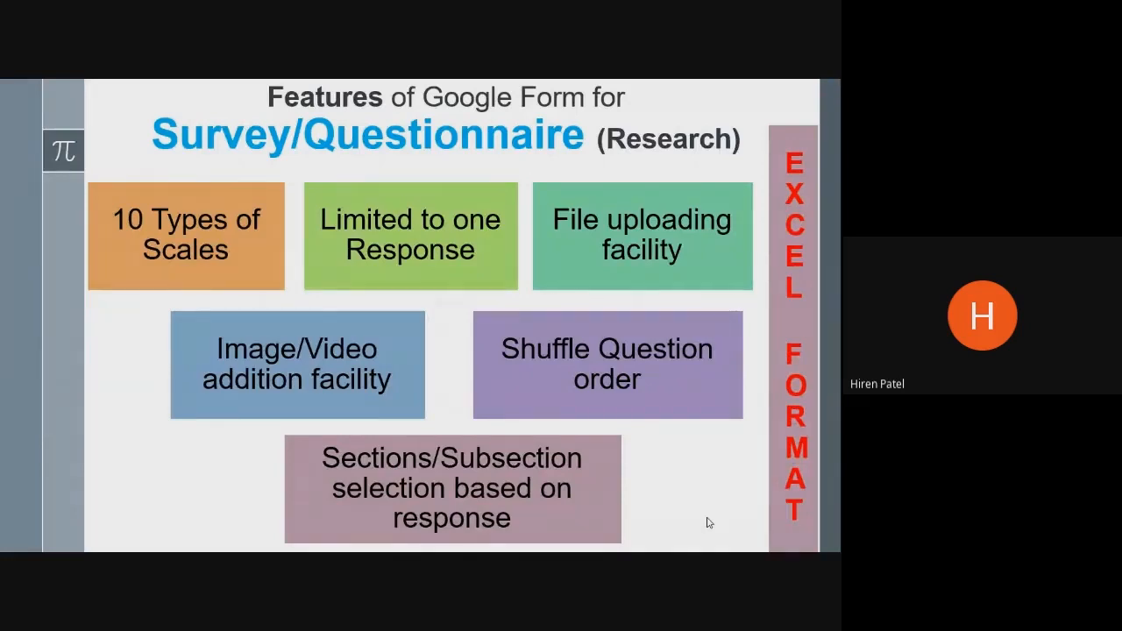
left_click(708, 523)
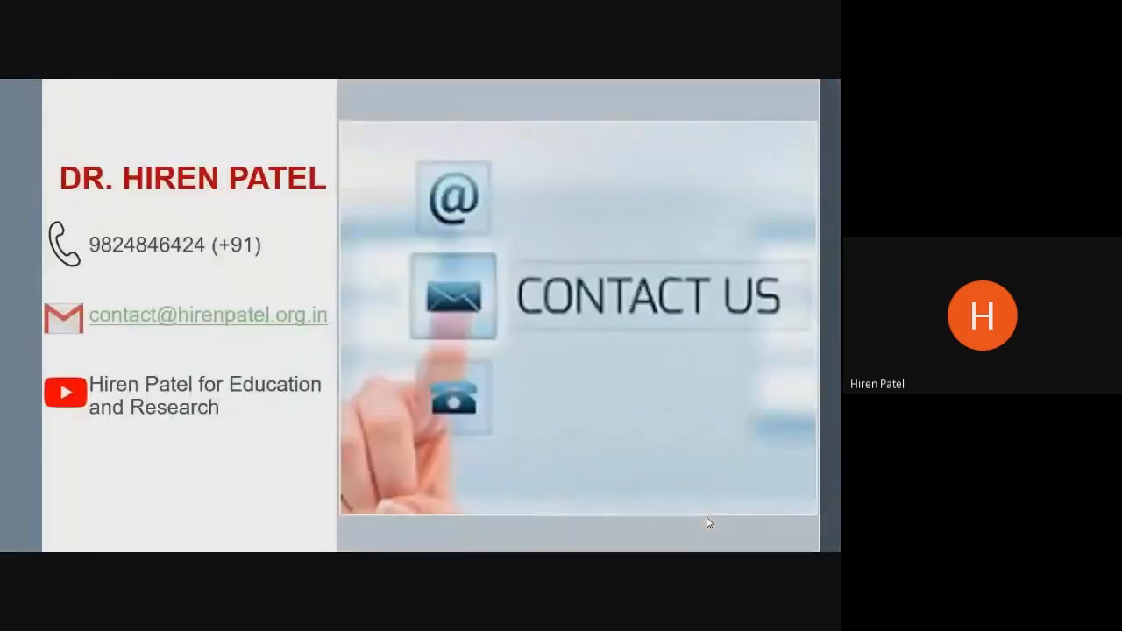